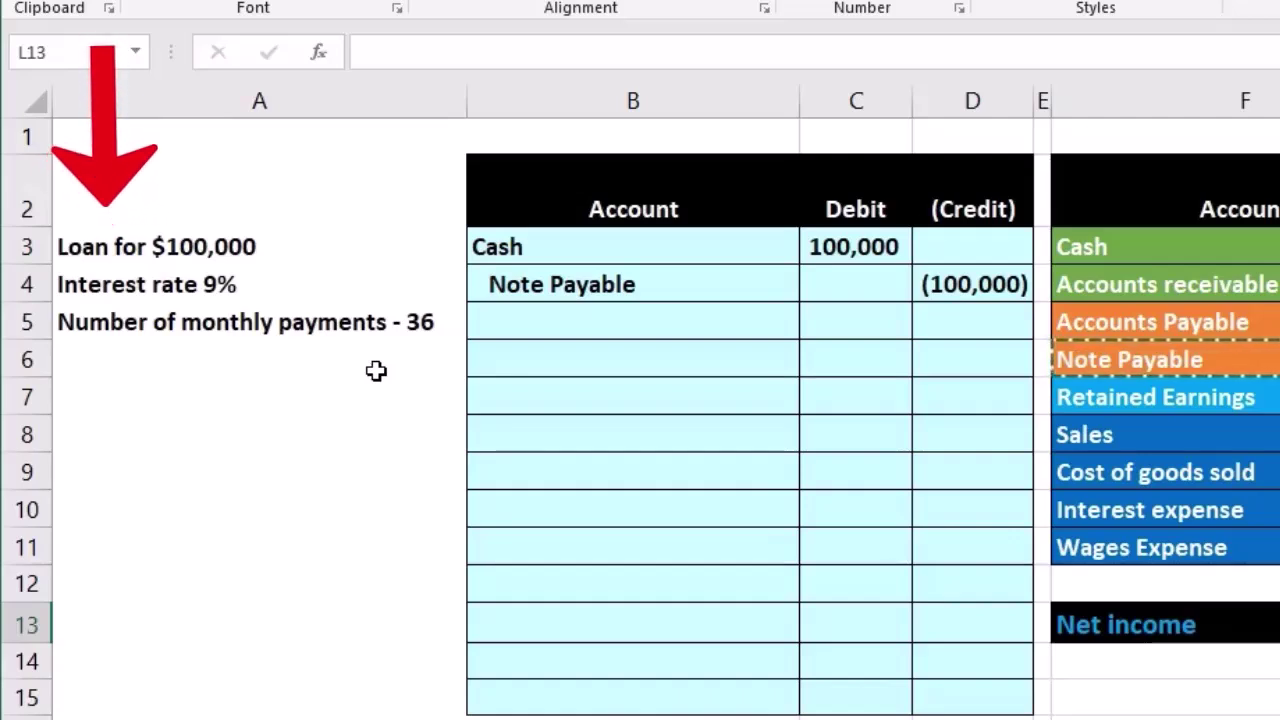
Review the loan terms in cells A3 to A5 and the Cash and Note Payable accounts in the journal entry.
click(337, 252)
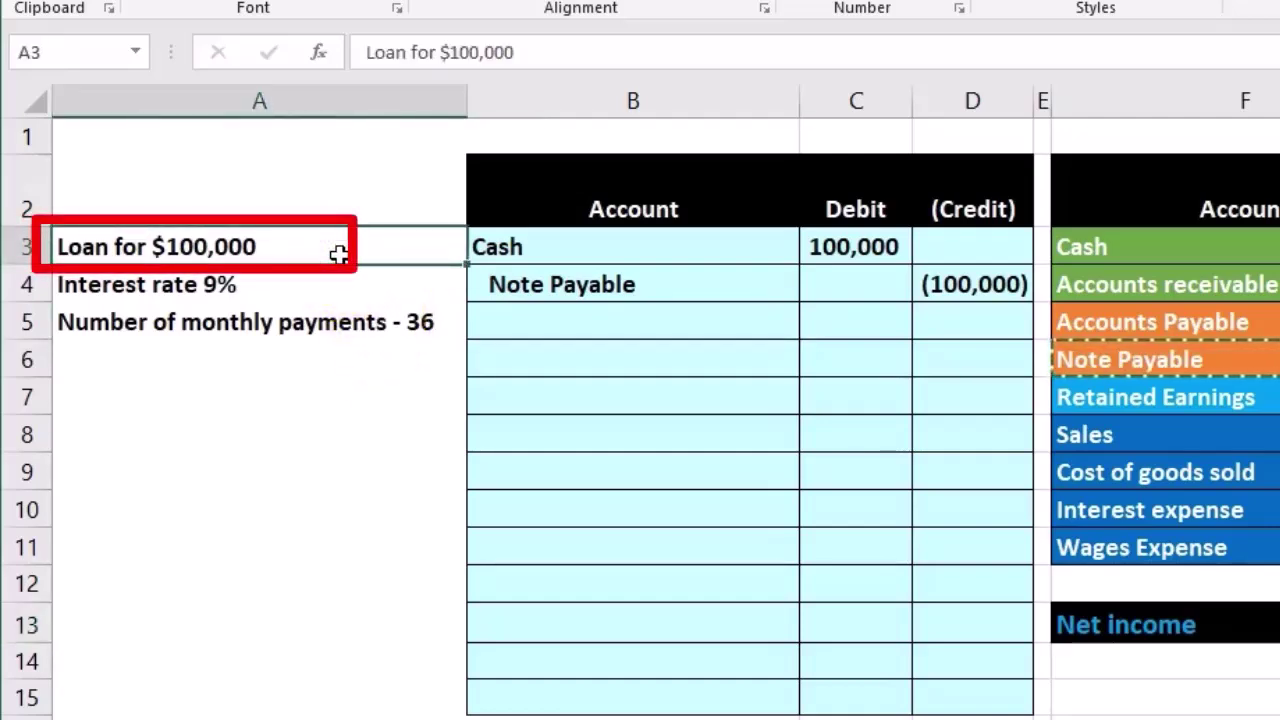
click(323, 283)
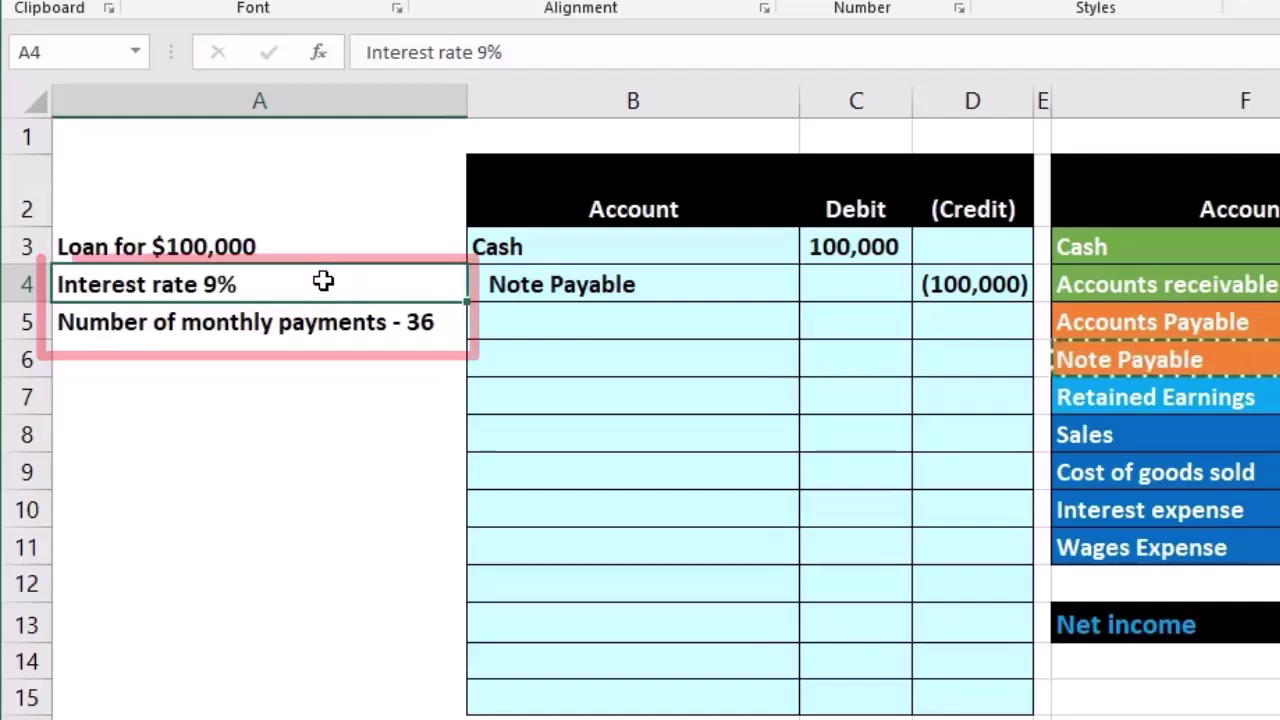
click(314, 322)
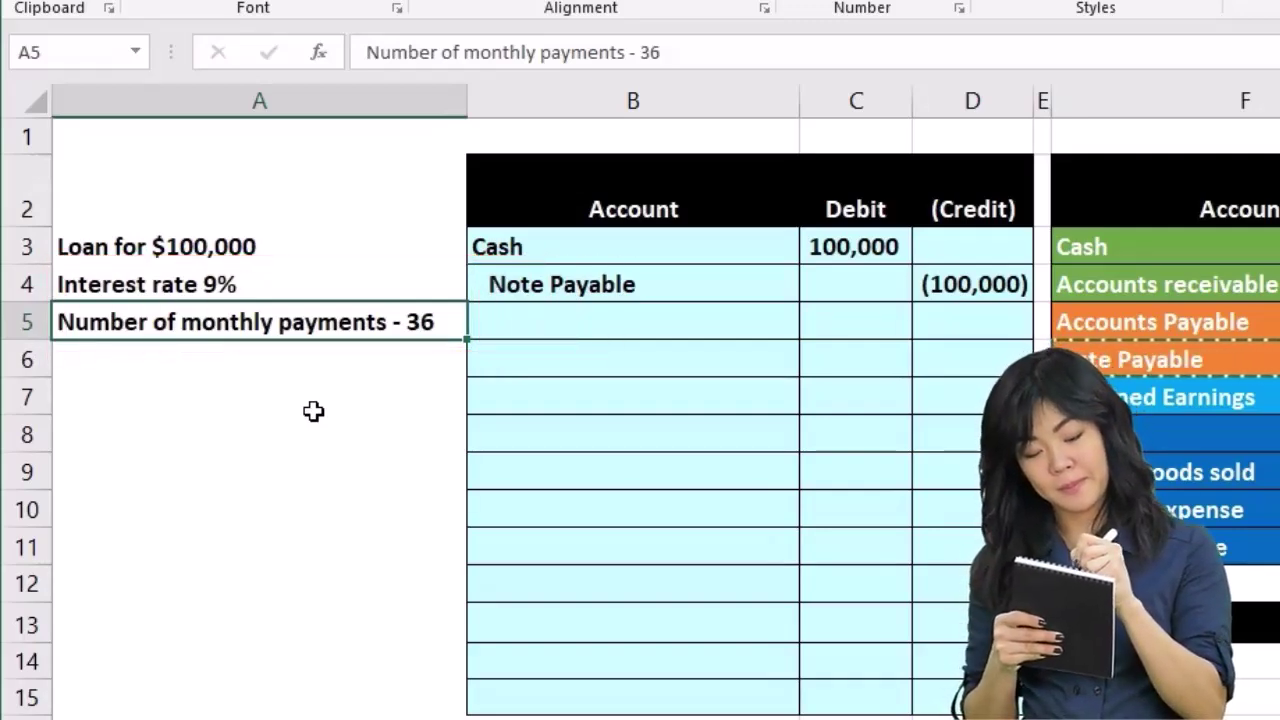
click(634, 243)
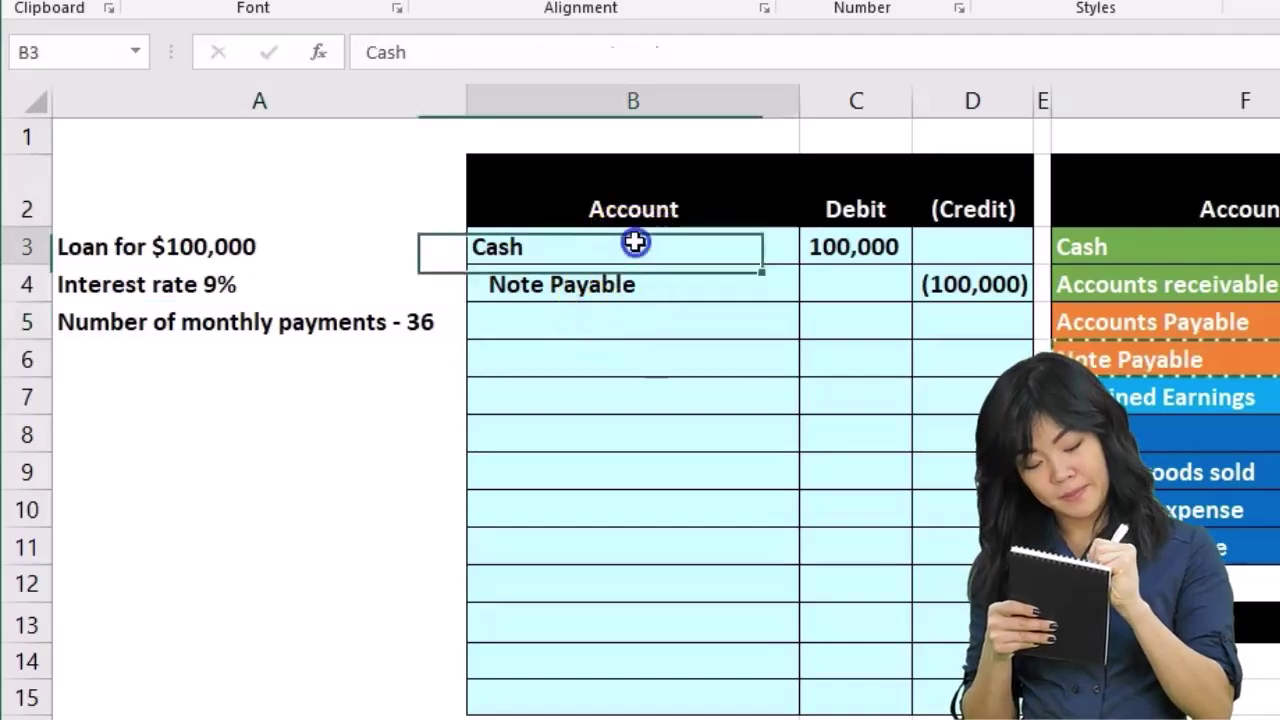
click(668, 290)
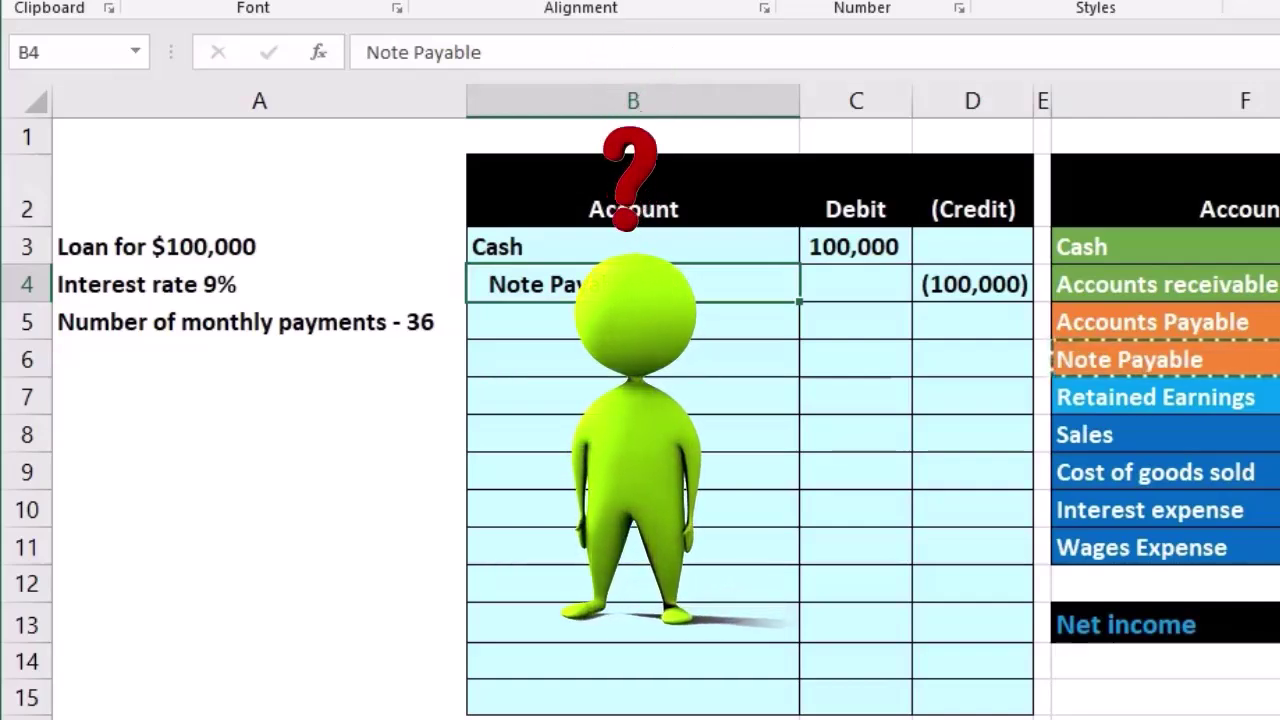
click(415, 330)
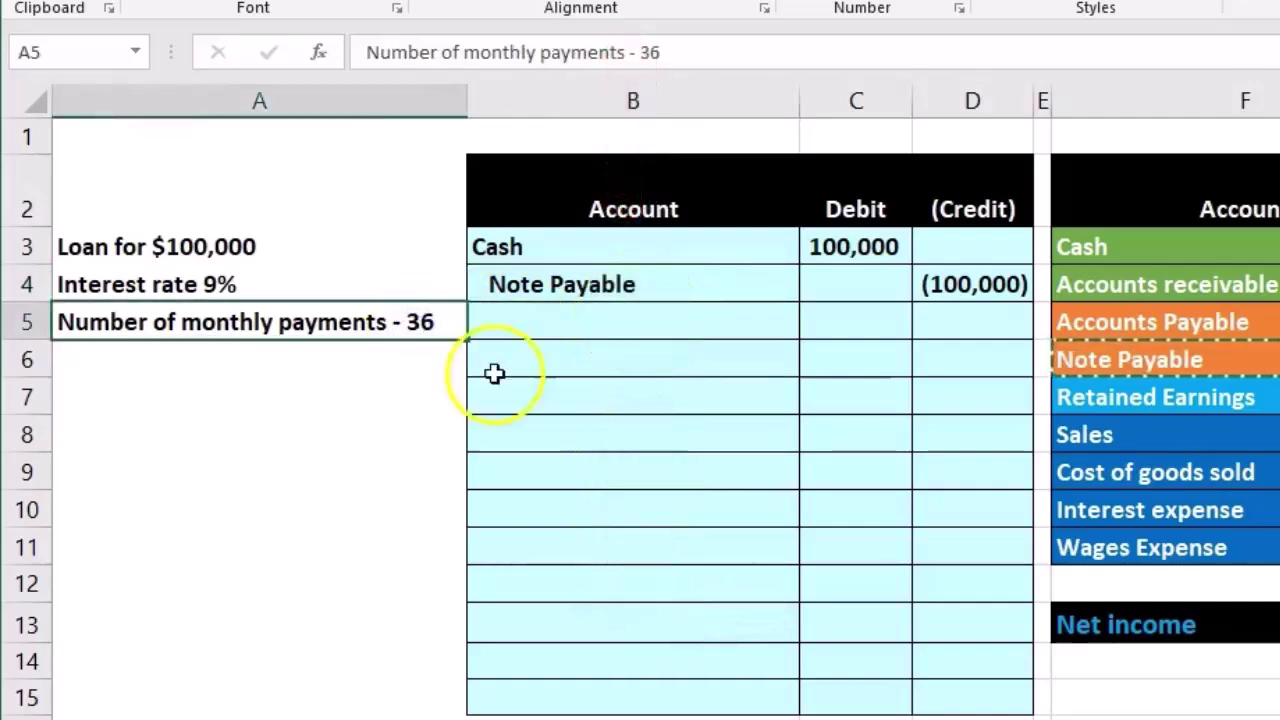
Examine the loan summary in columns K to O, including the formula behind the number of monthly payments.
scroll(640, 400, right, 5)
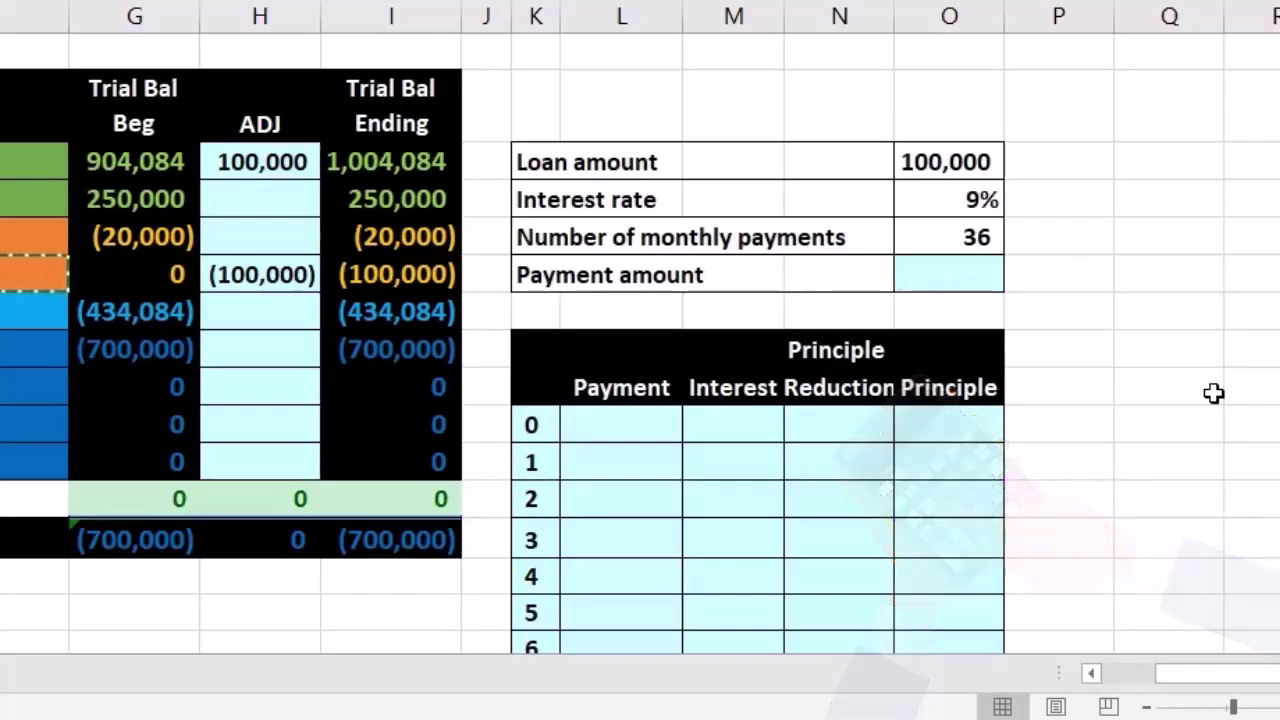
scroll(1214, 391, down, 1)
scroll(1214, 391, up, 1)
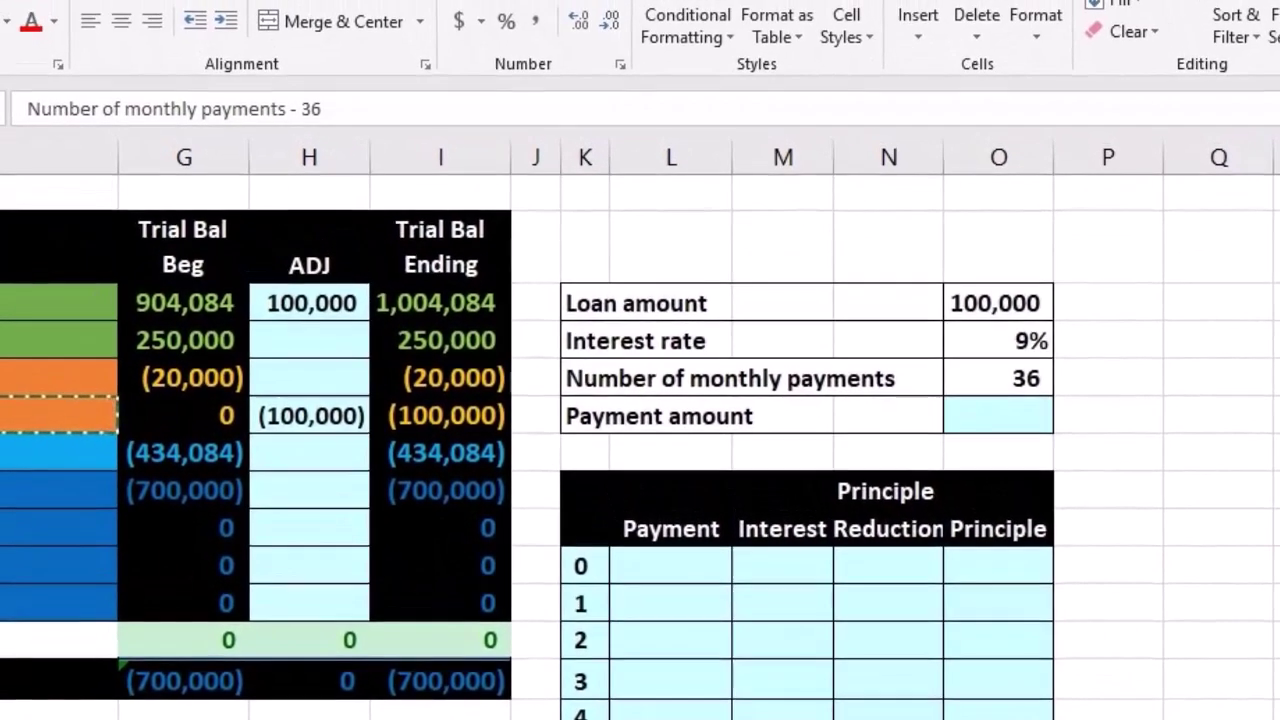
scroll(1252, 567, down, 1)
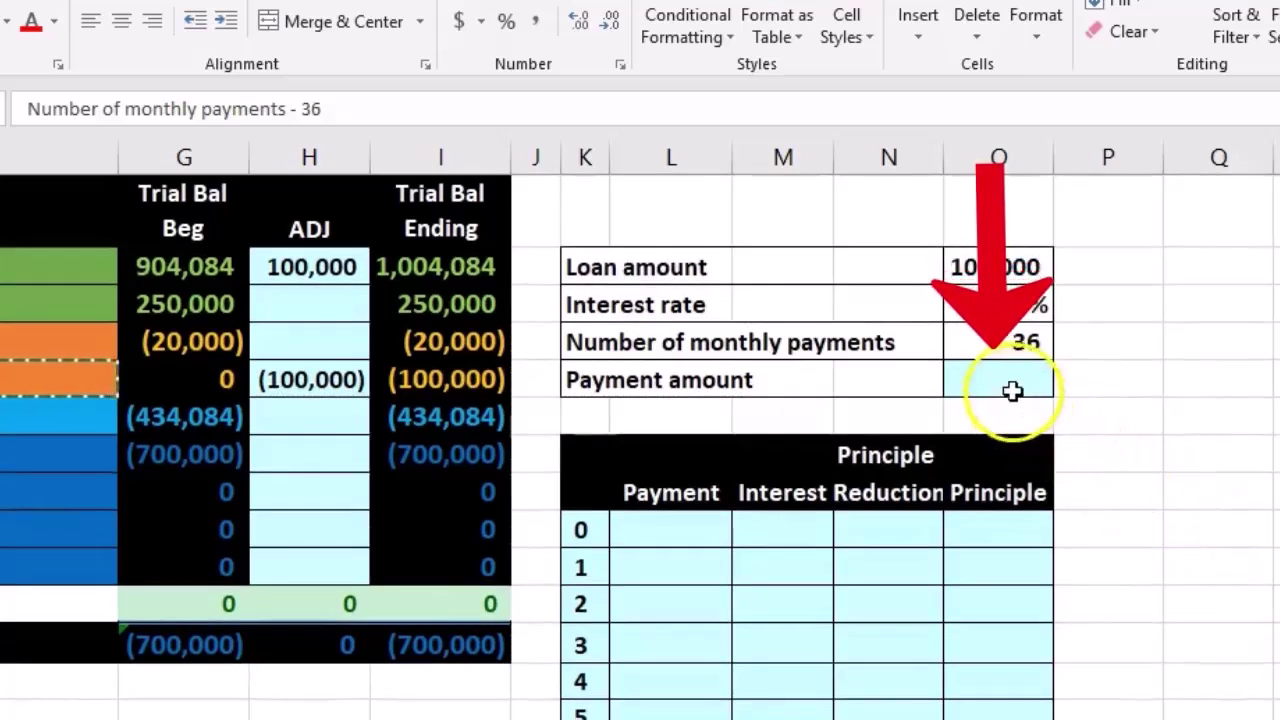
click(1013, 391)
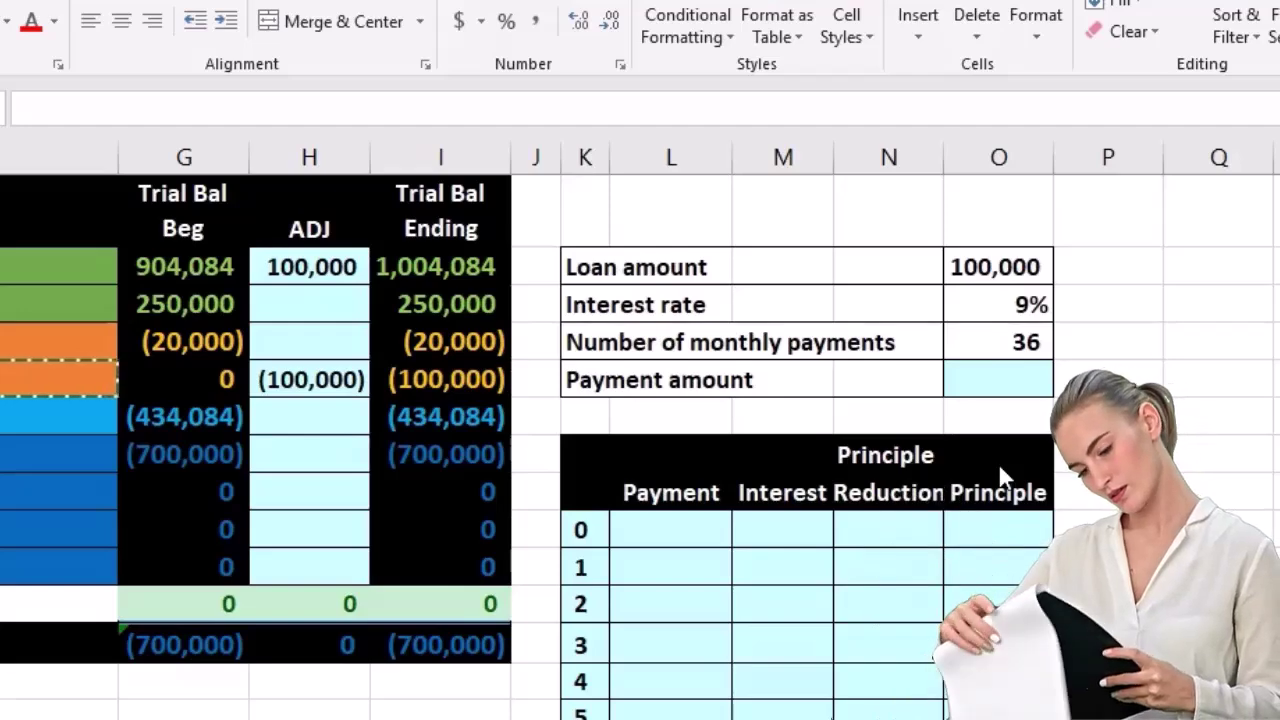
click(1031, 381)
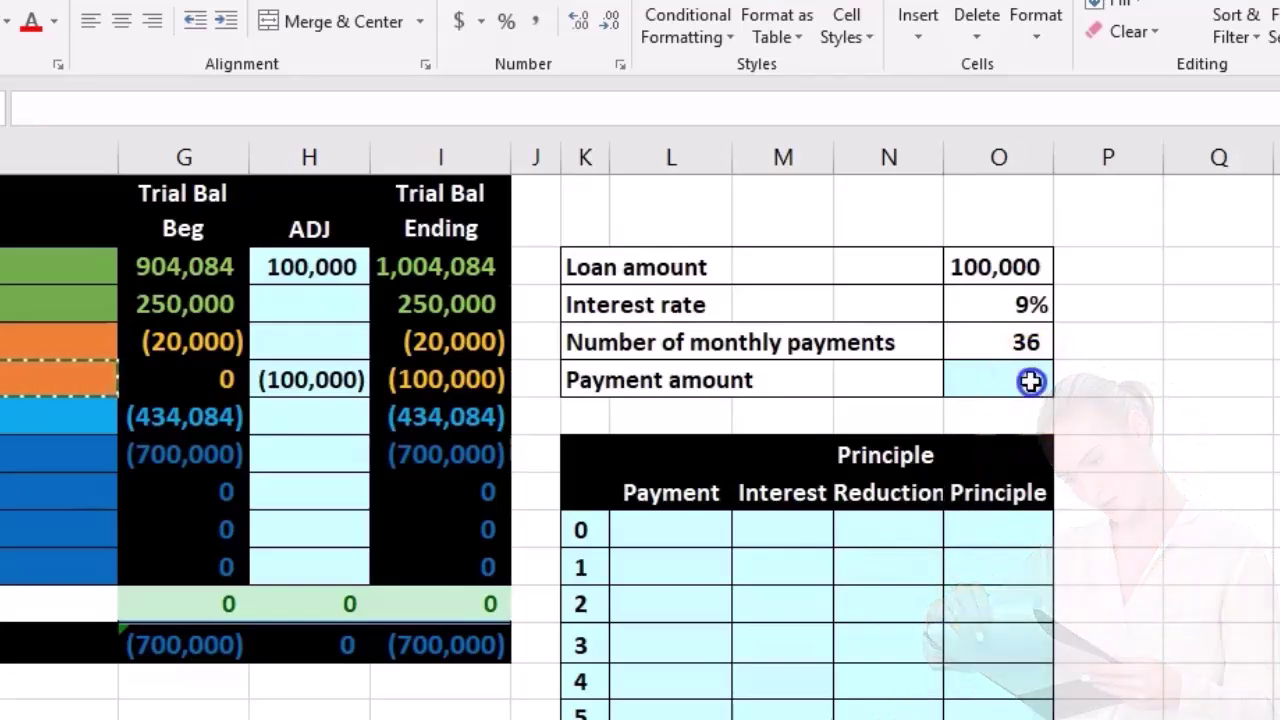
click(1017, 343)
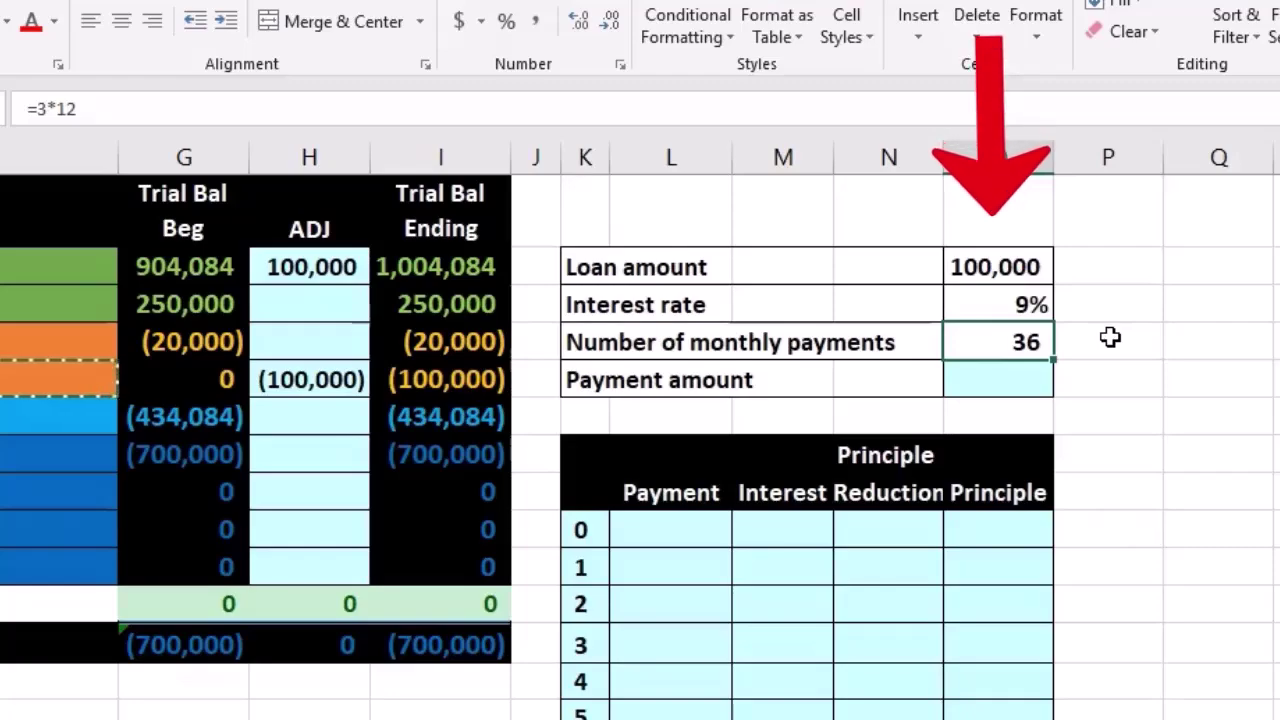
key(Return)
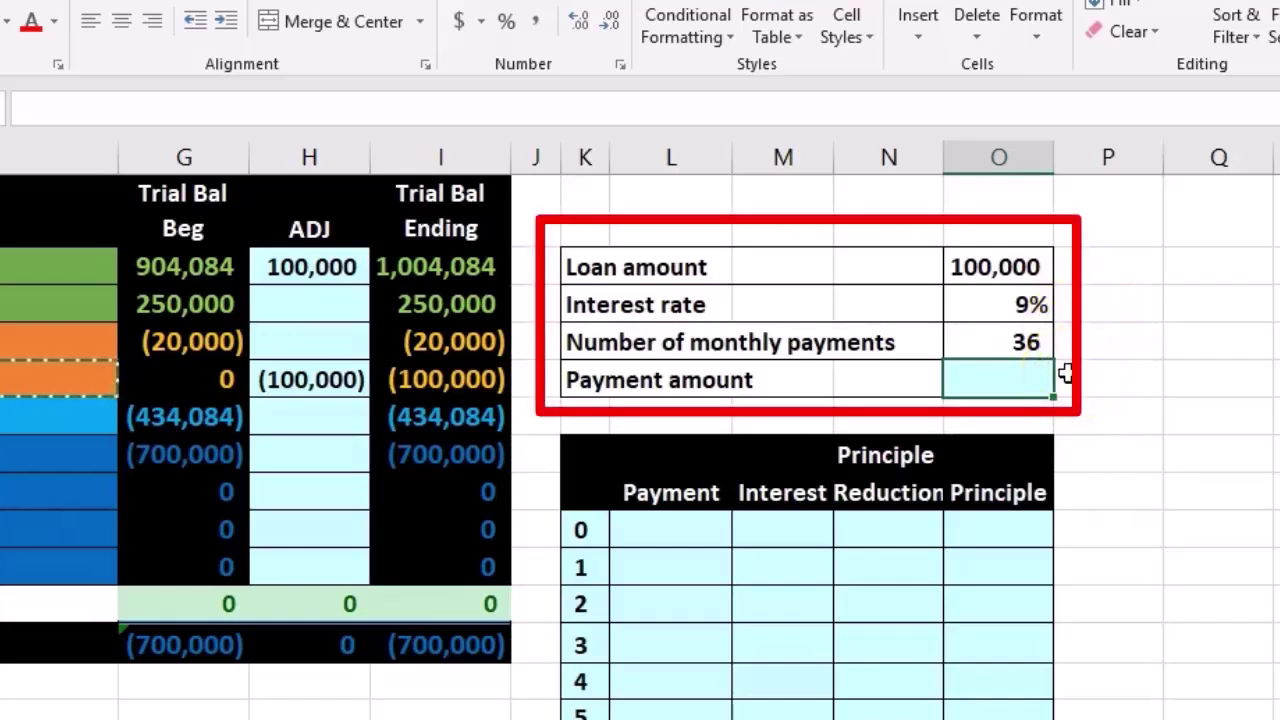
Search the function library for "payment" and insert the PMT function in the Payment amount cell O6.
click(1008, 387)
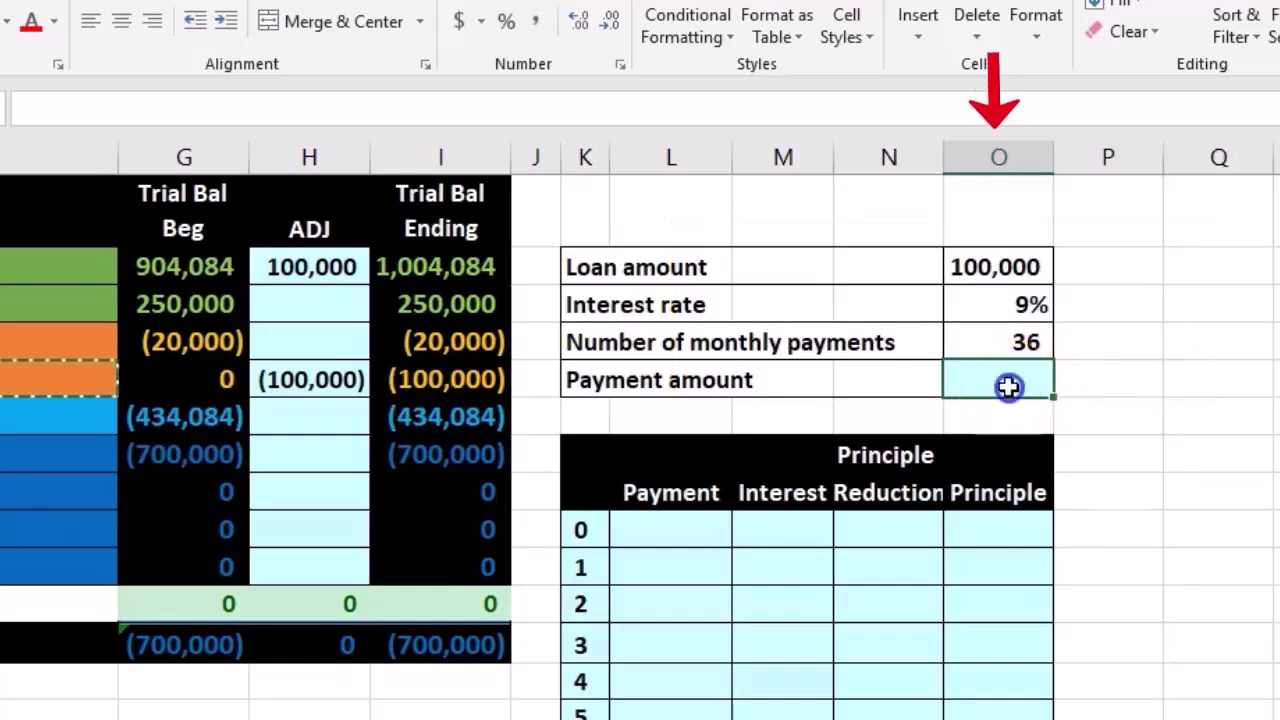
click(997, 306)
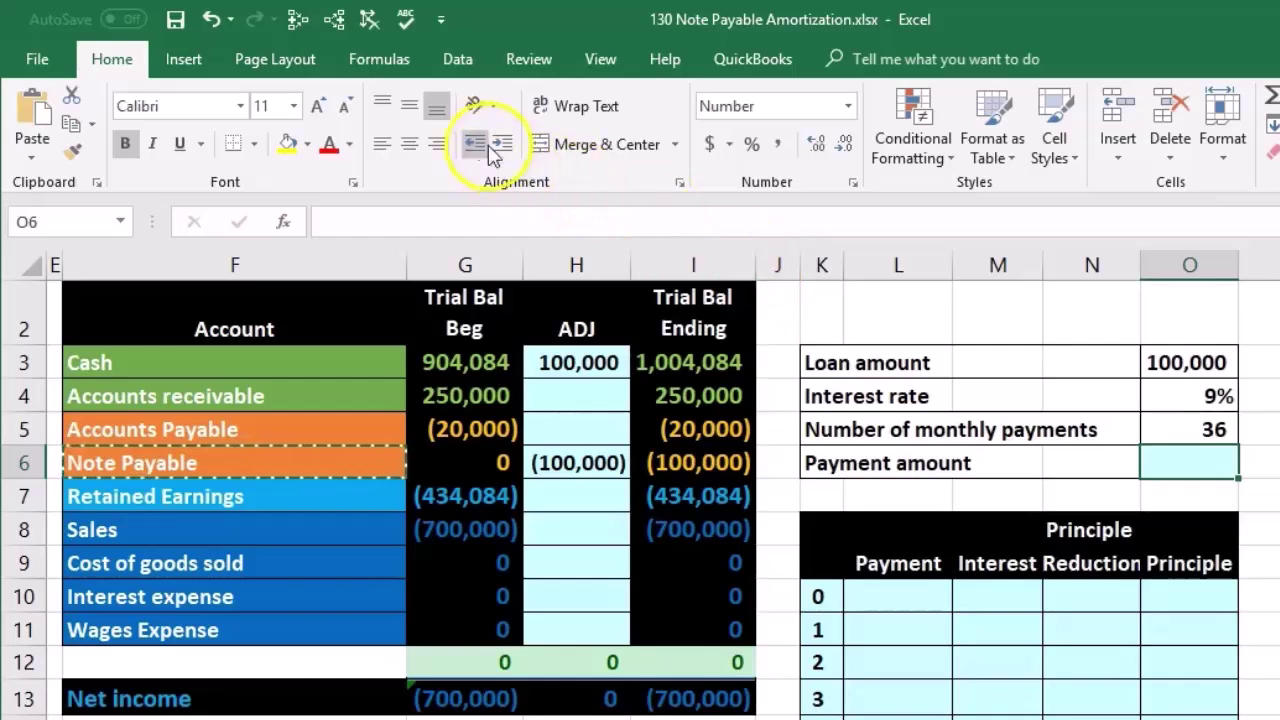
click(385, 62)
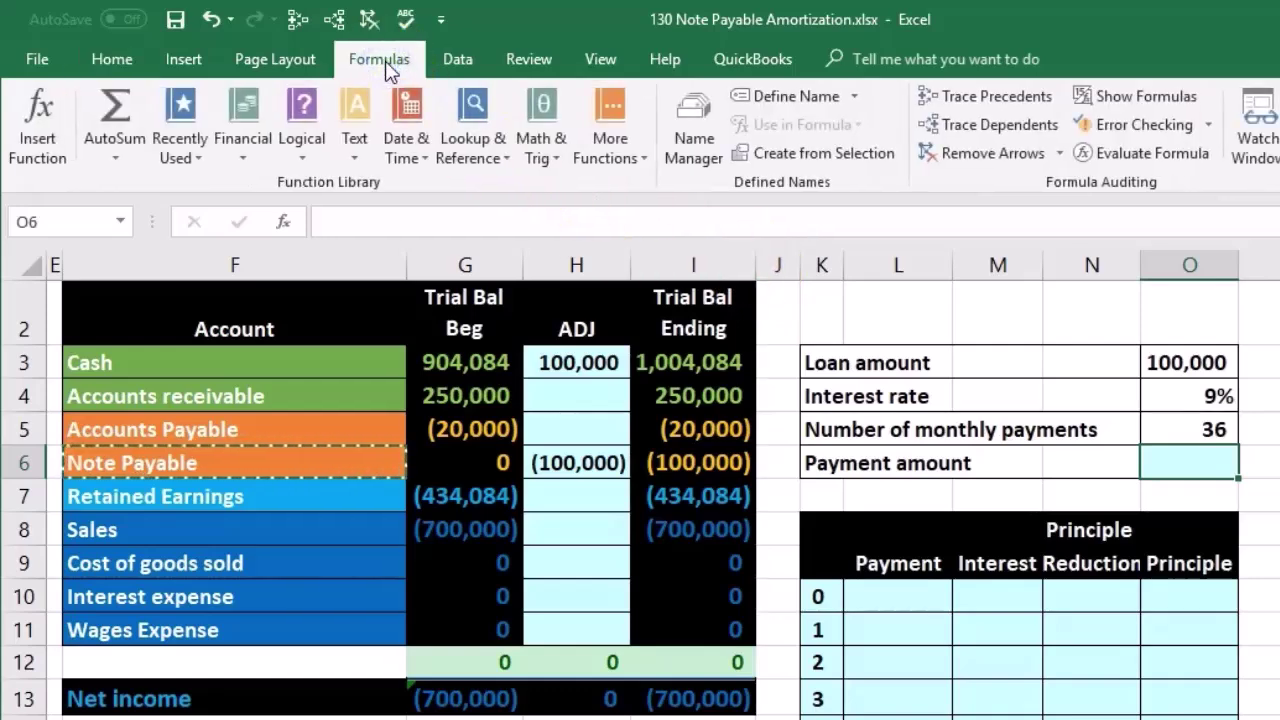
click(38, 115)
mouse_move(1088, 306)
mouse_down()
mouse_move(543, 271)
mouse_move(420, 280)
mouse_up()
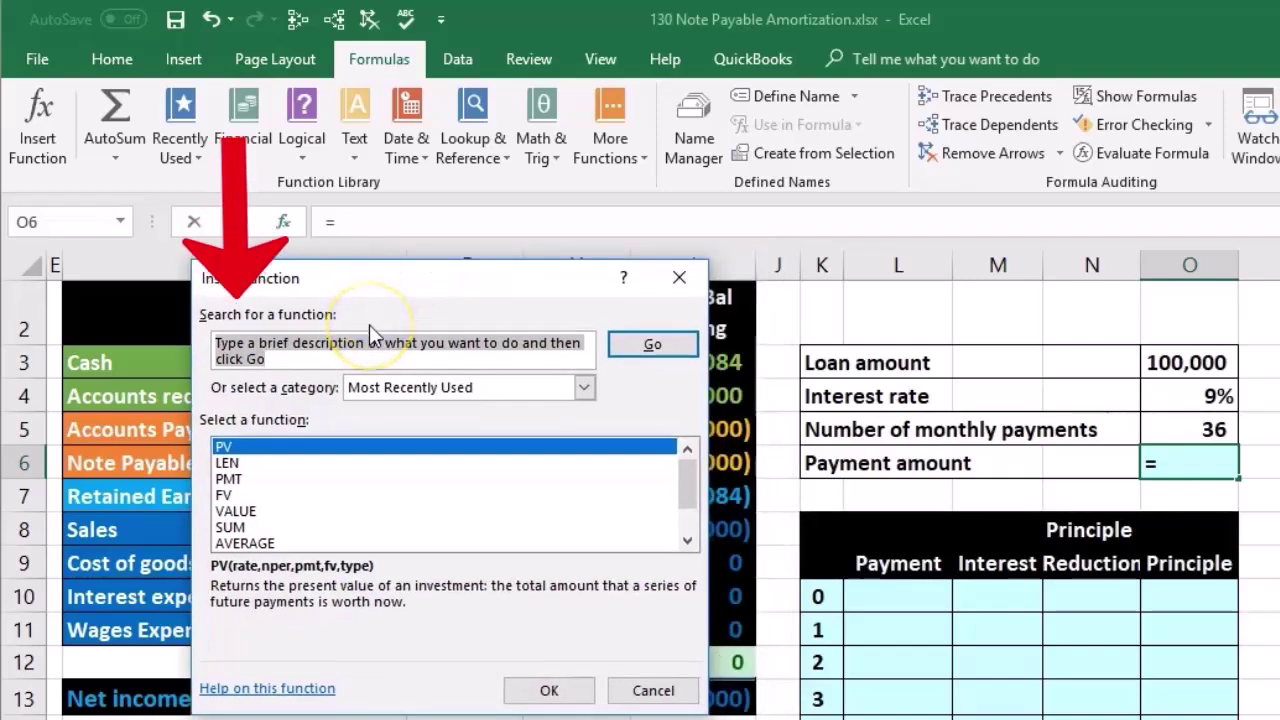
text(payment)
key(Return)
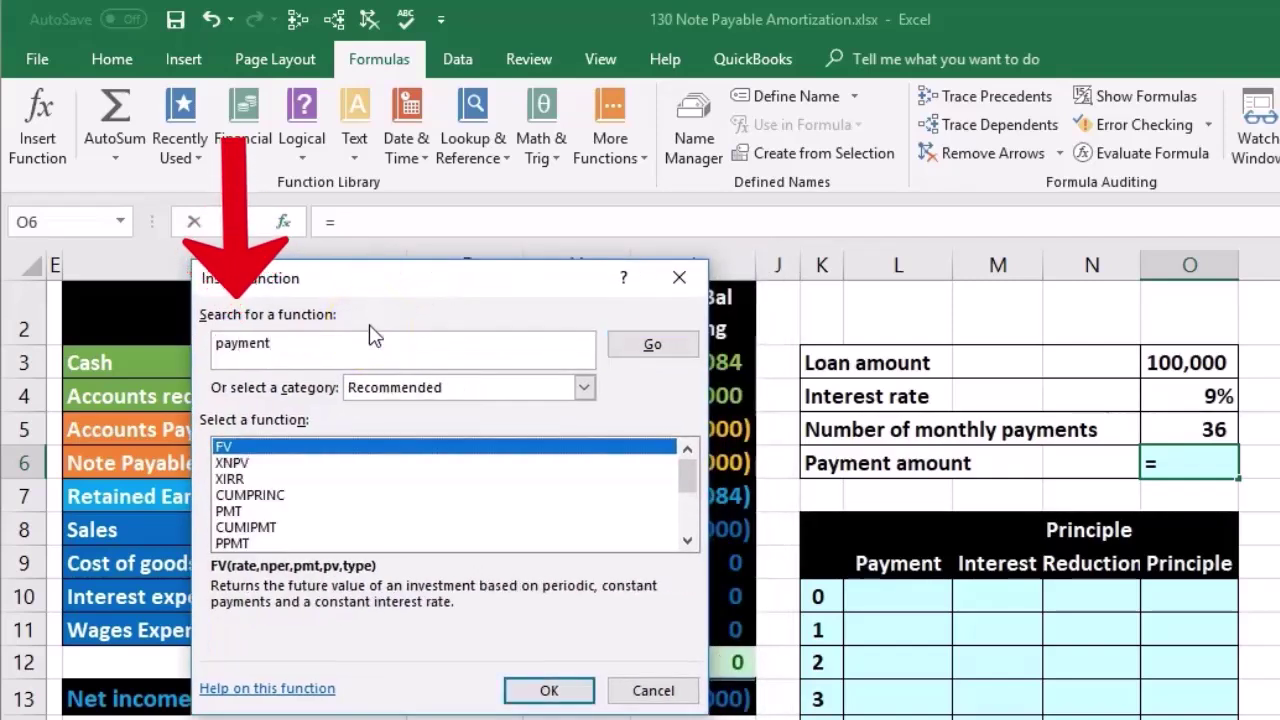
click(230, 511)
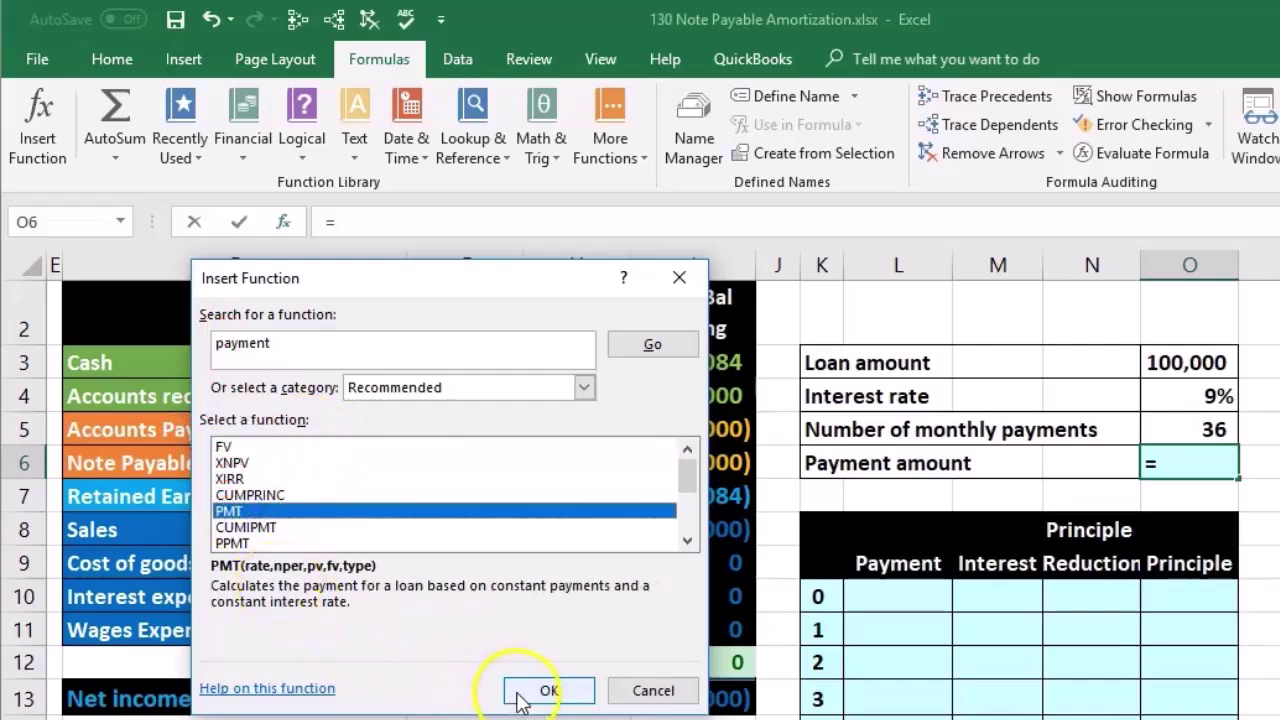
click(548, 690)
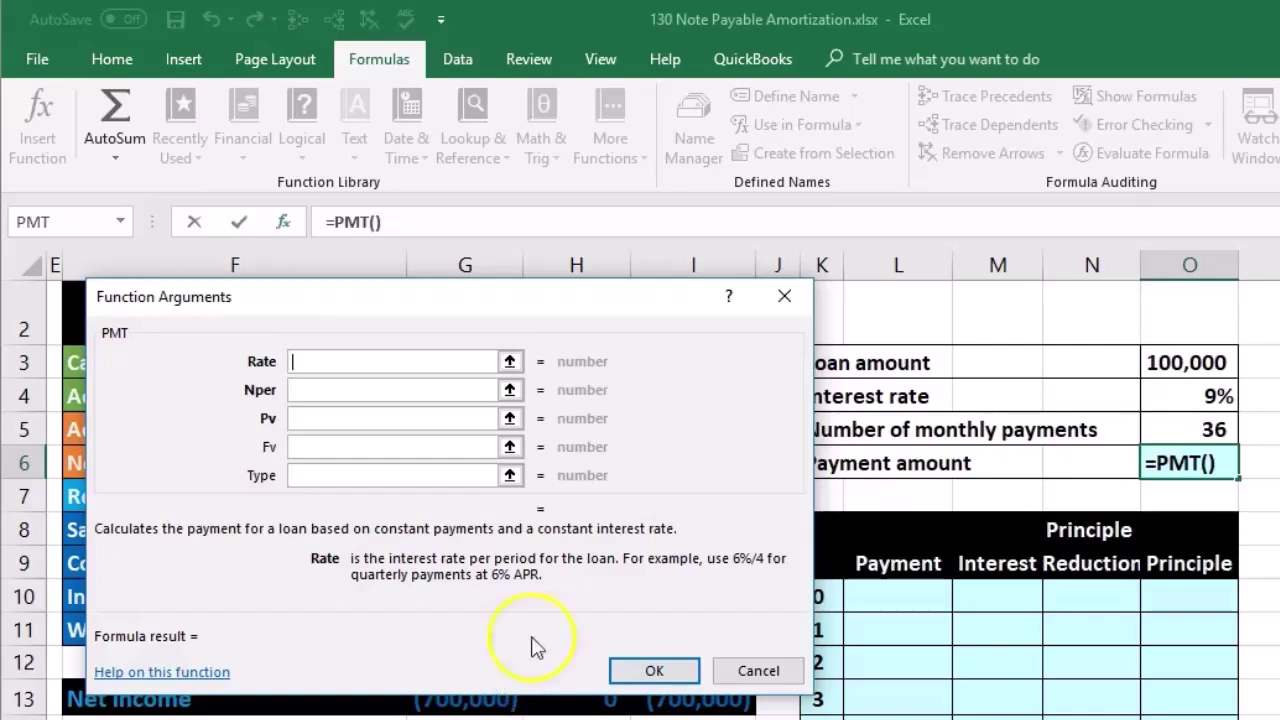
Set the PMT function's Rate argument to .09/12, the annual interest rate divided into monthly periods.
drag(558, 300, 541, 296)
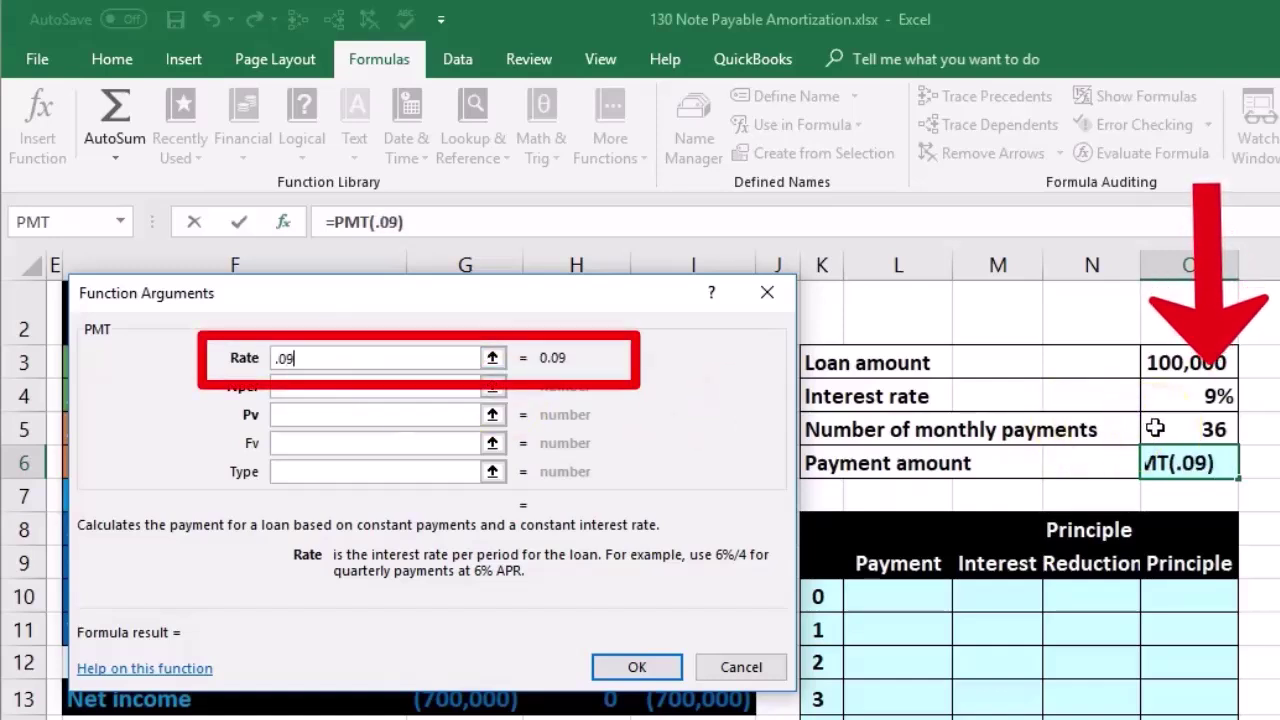
click(1175, 412)
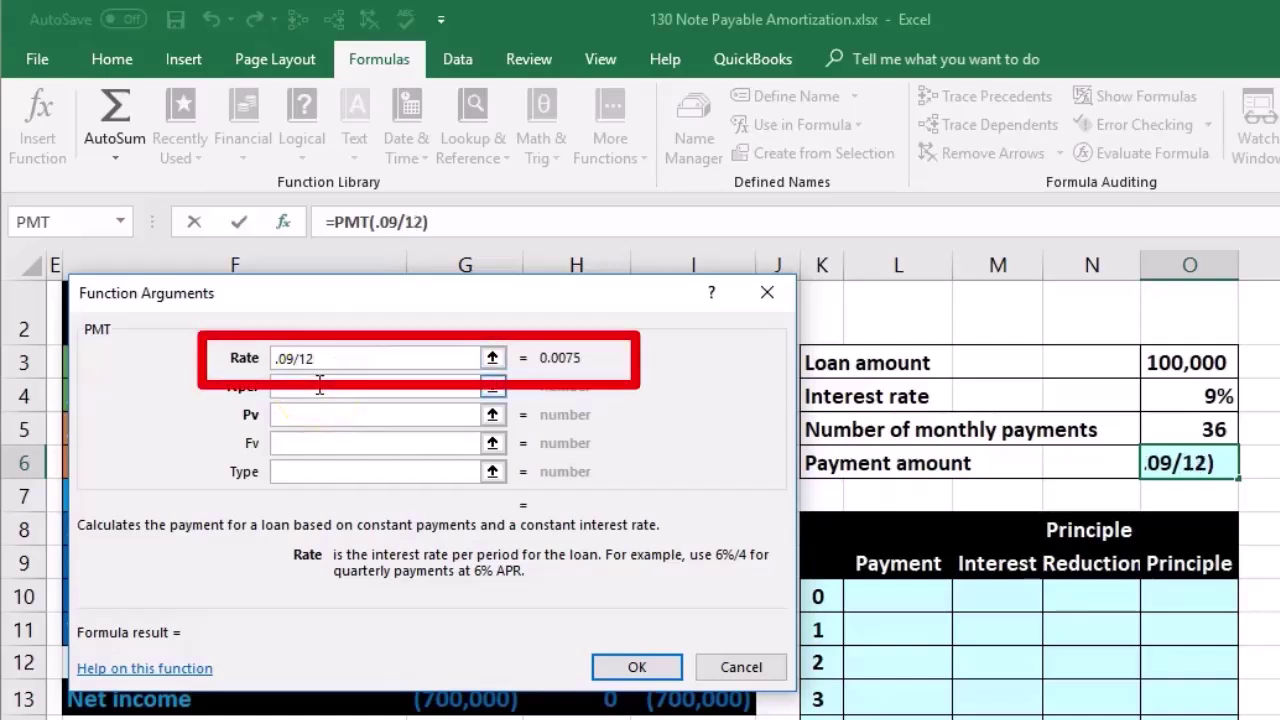
click(317, 386)
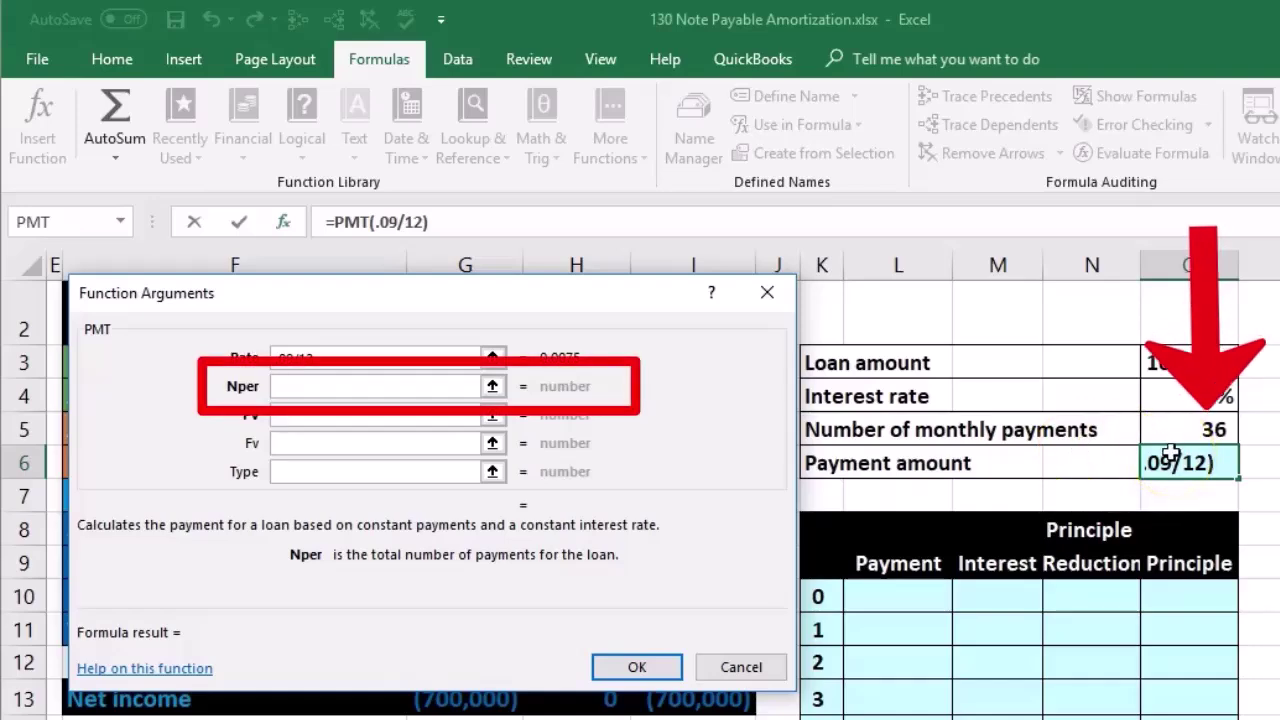
Switch to Calculator and work out how many years the 36 monthly payments cover.
drag(771, 300, 1035, 505)
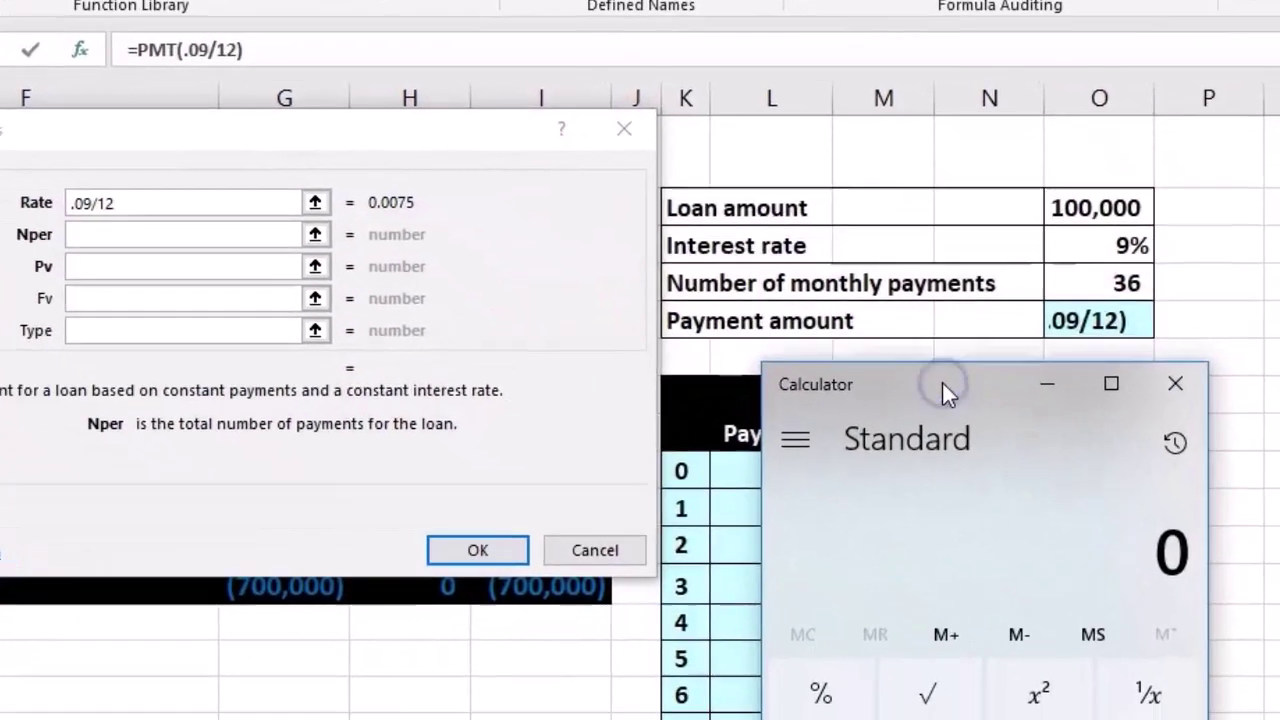
text(36/)
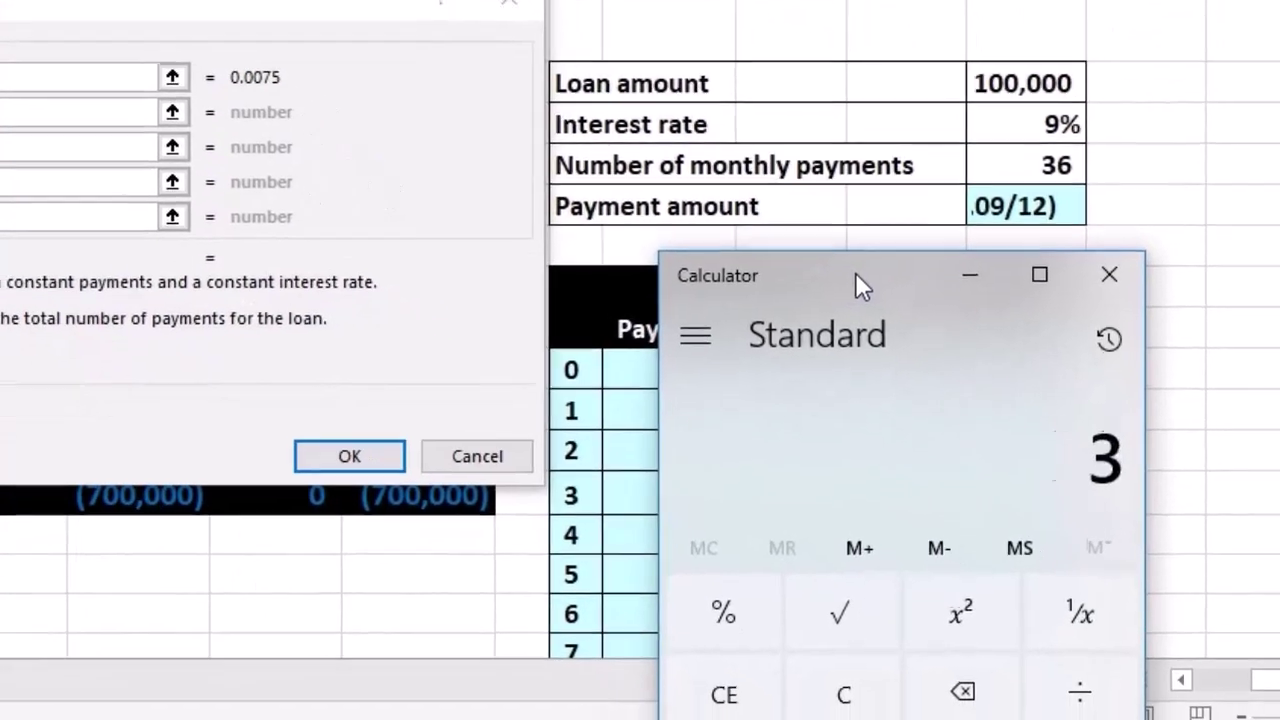
text(1)
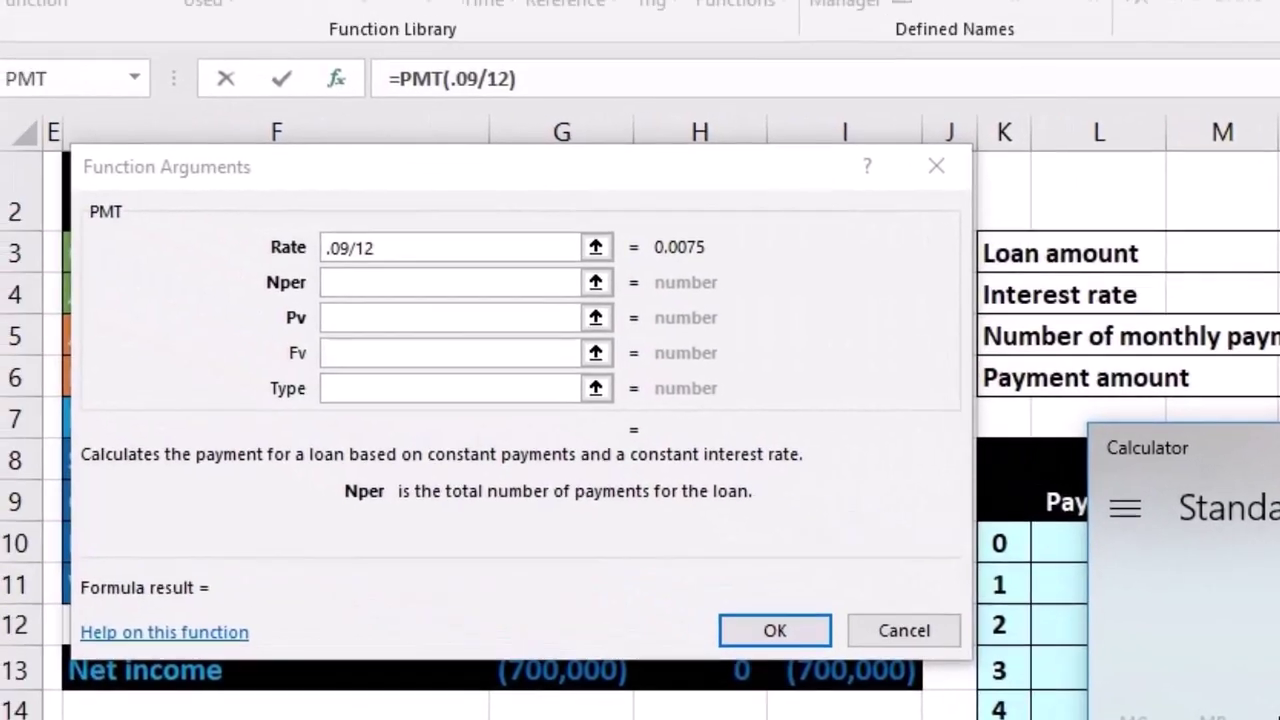
Set the PMT function's Nper argument to 36 and Pv to 100000, and accept the formula.
click(543, 282)
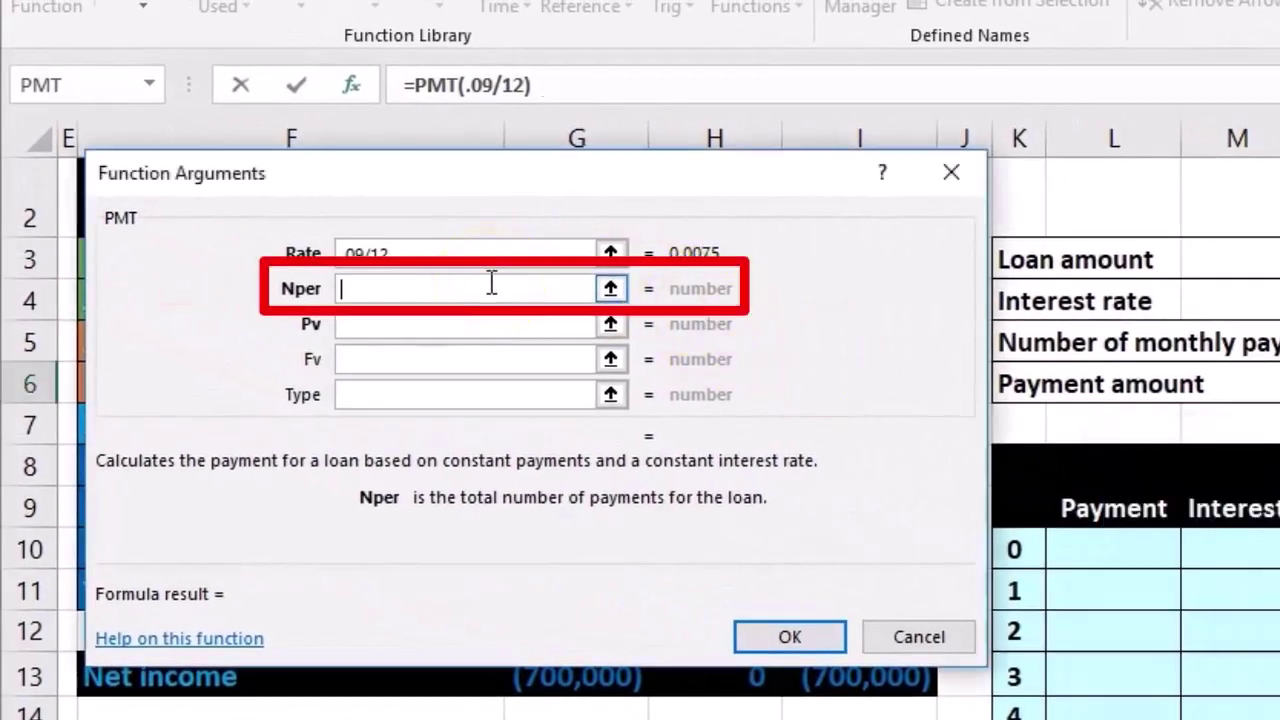
click(436, 322)
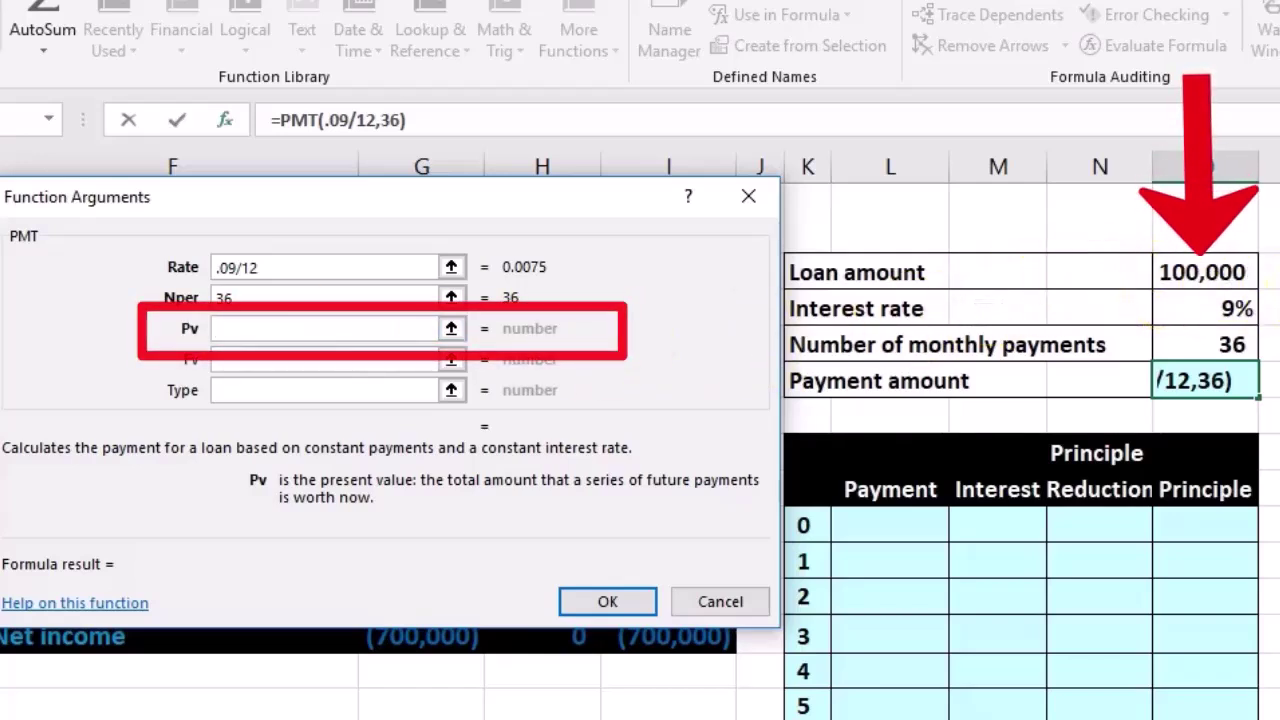
text(10)
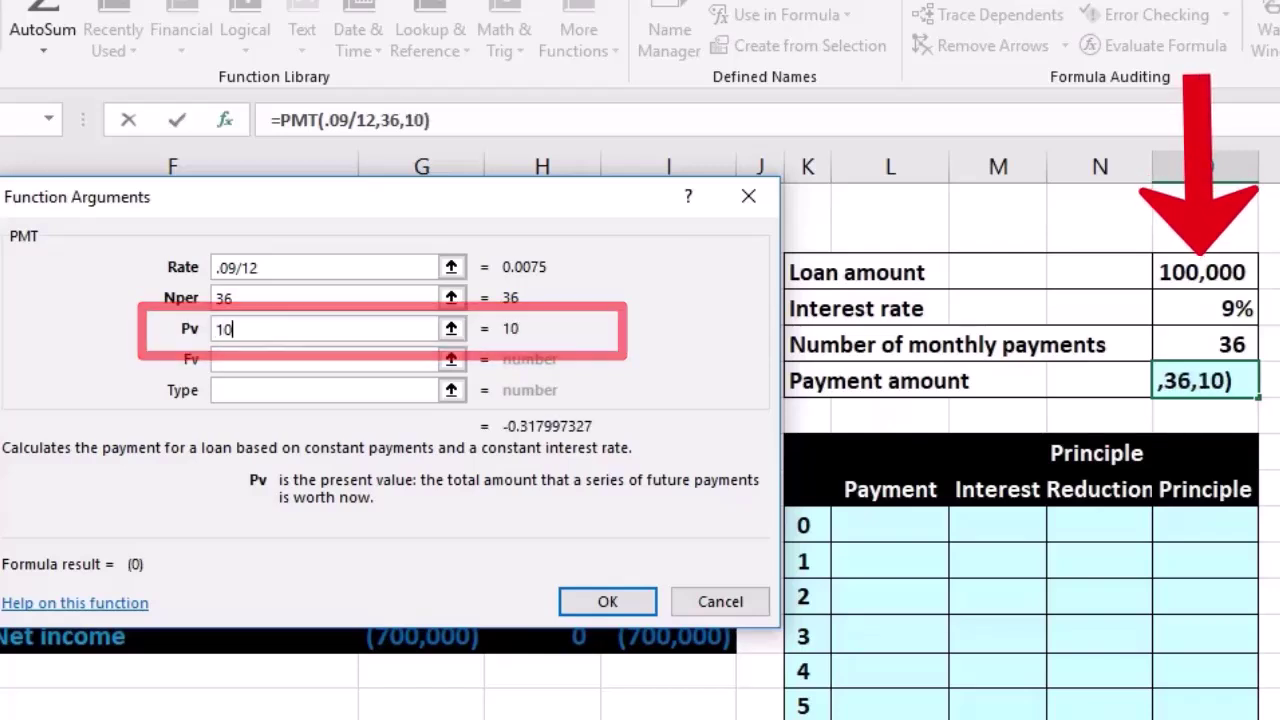
text(0000)
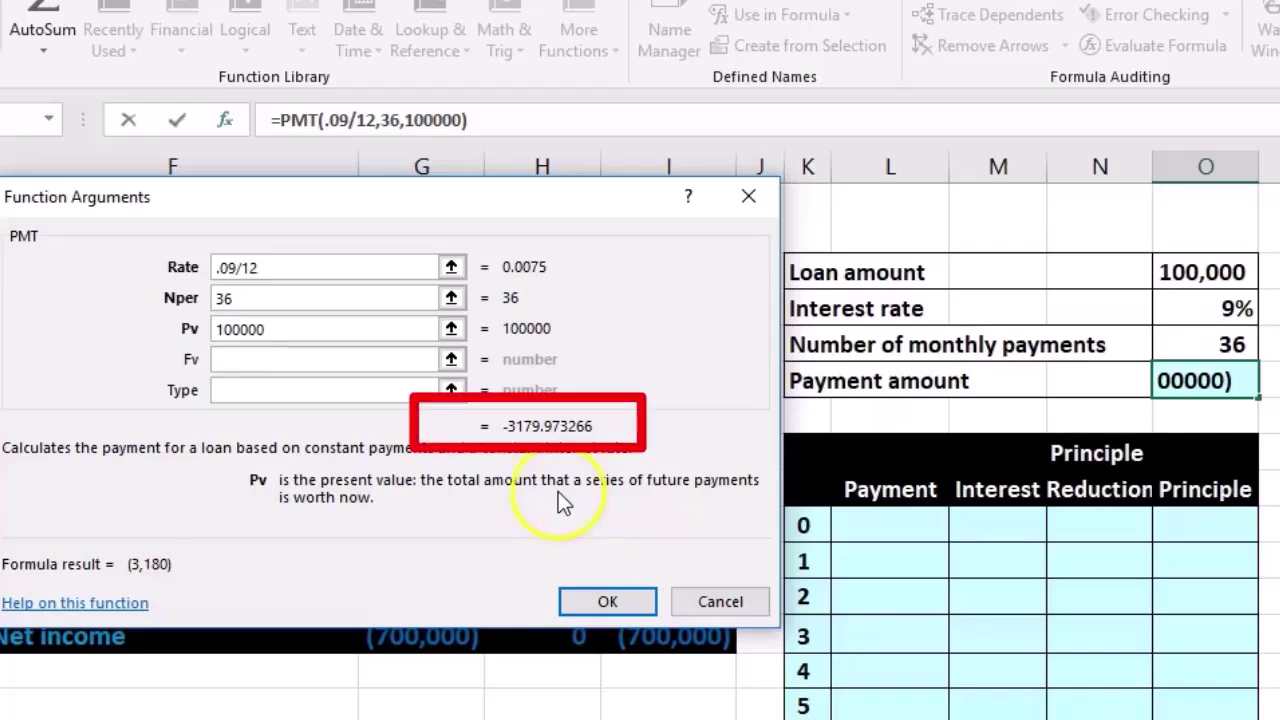
click(603, 600)
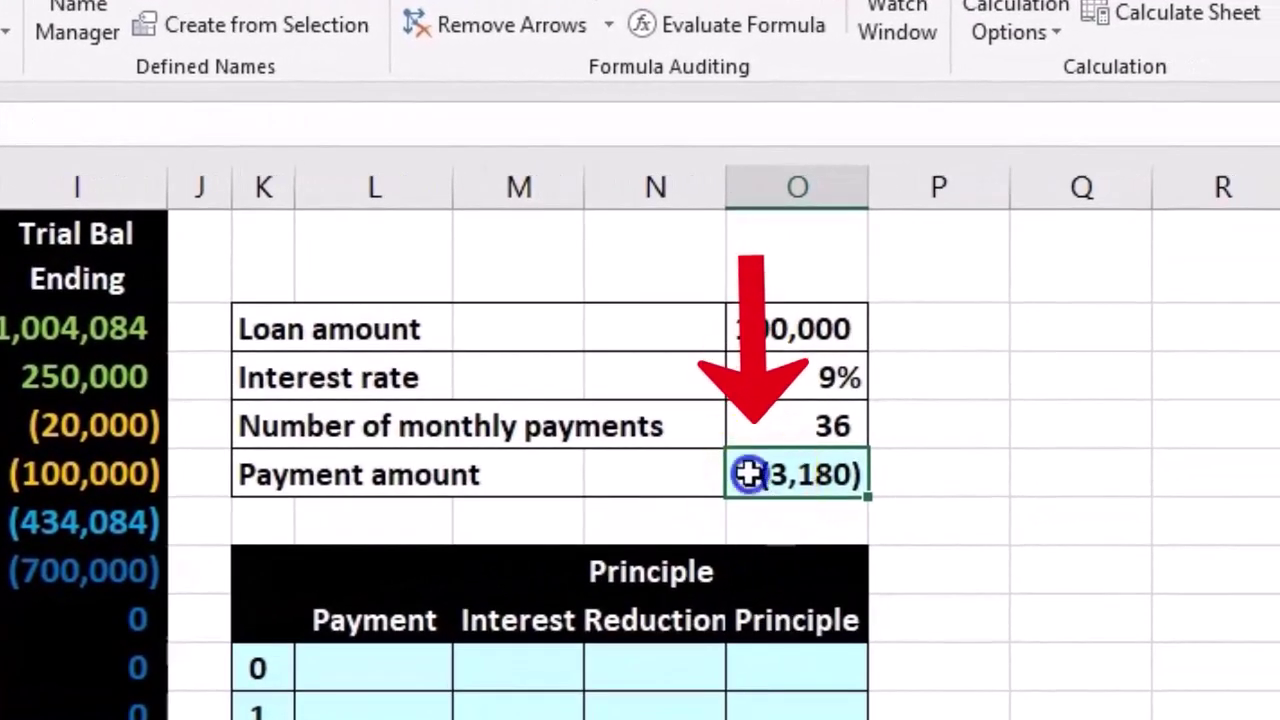
Negate the payment formula in O6, making it =-PMT(0.09/12,36,100000).
double_click(749, 474)
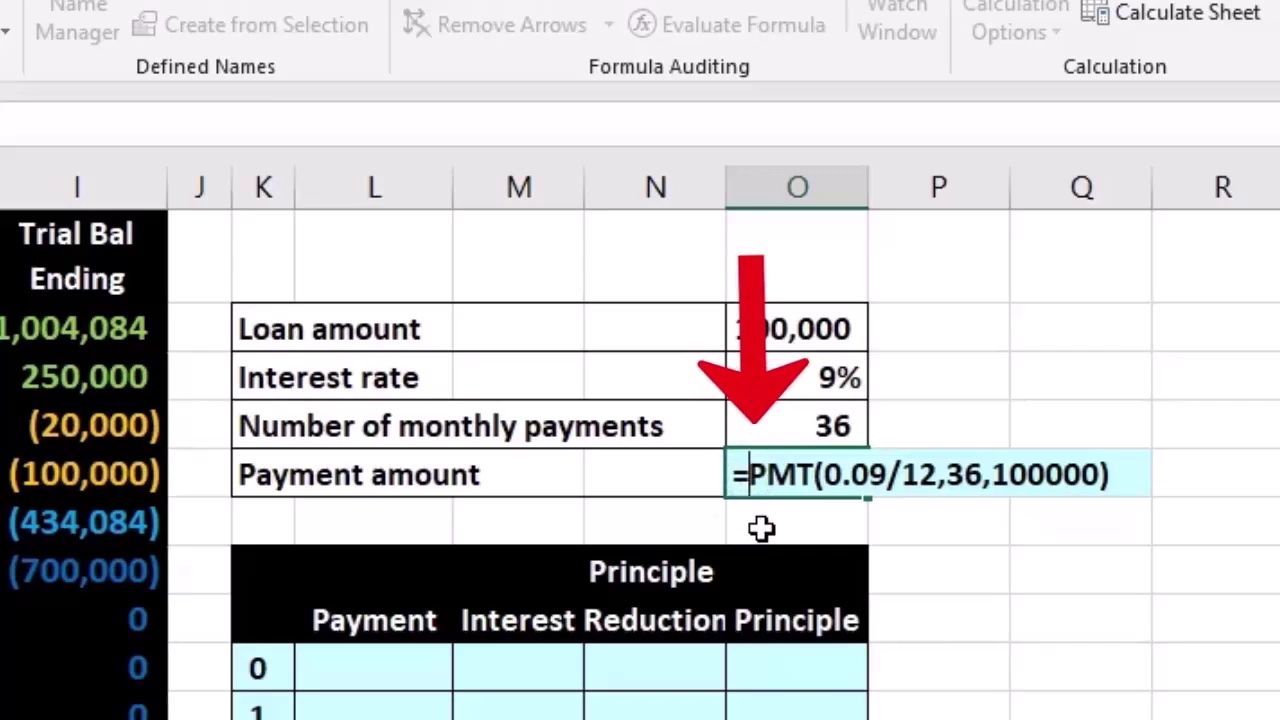
text(-)
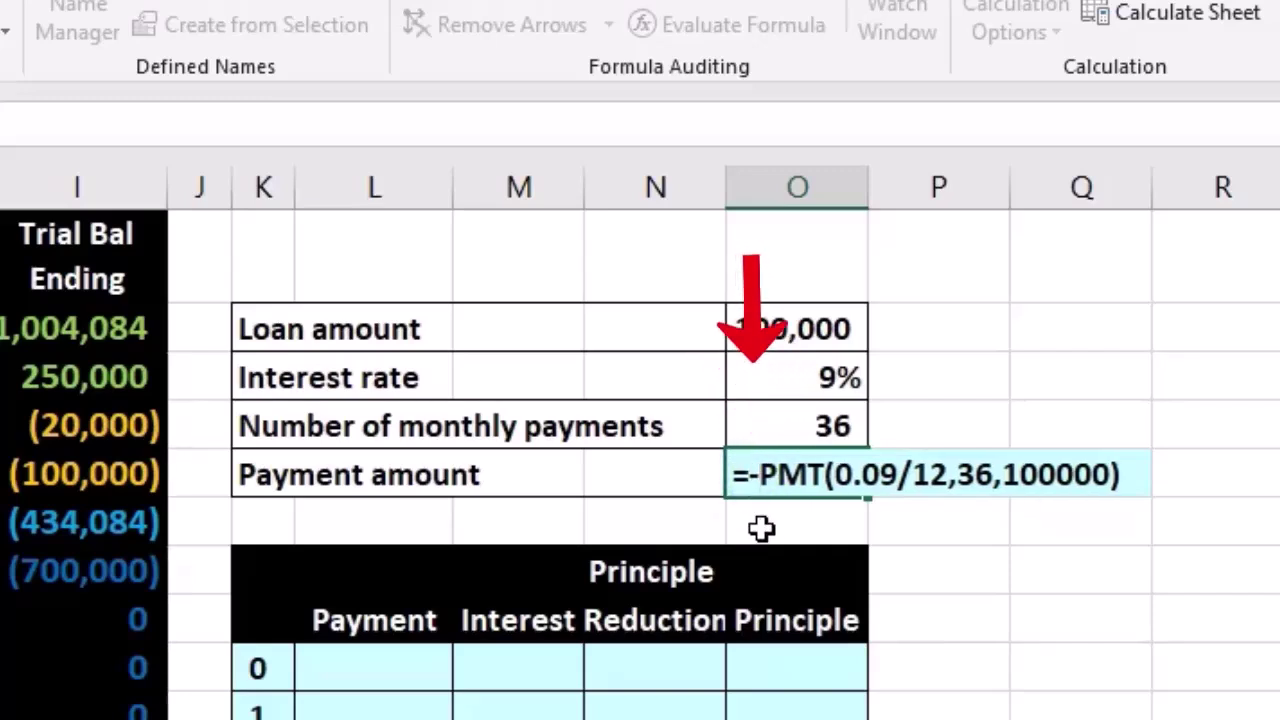
key(Return)
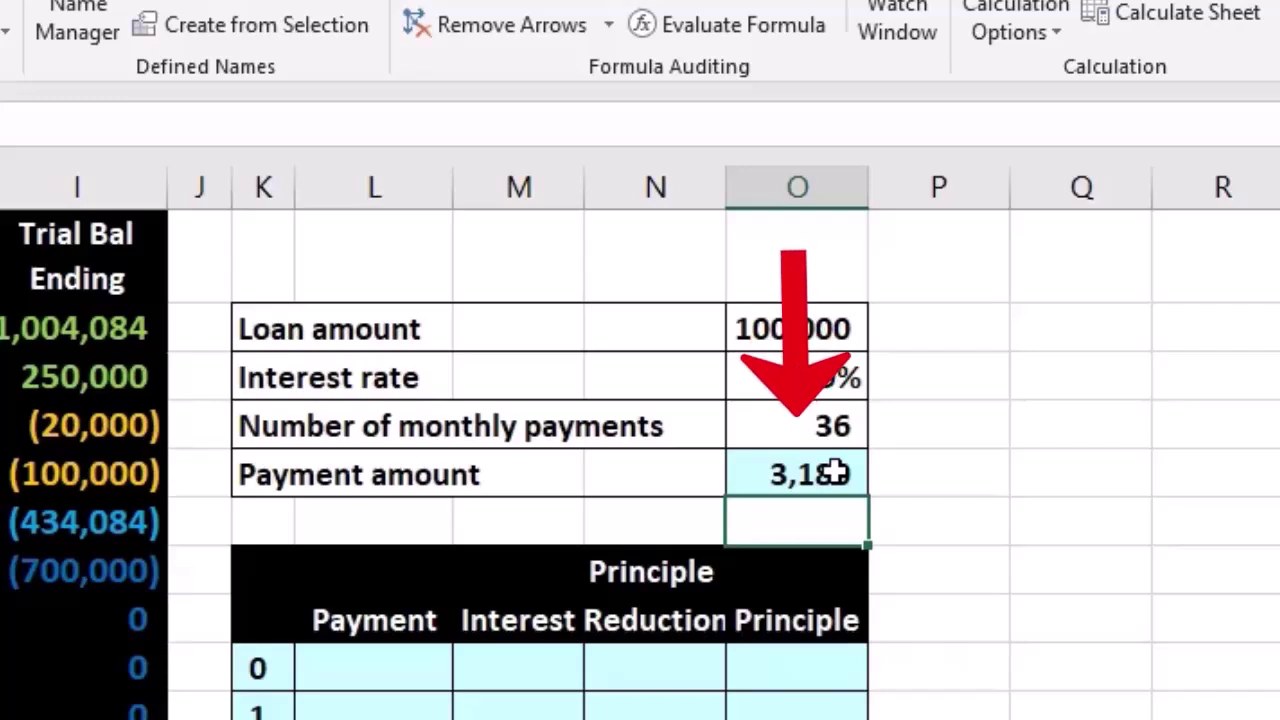
click(826, 478)
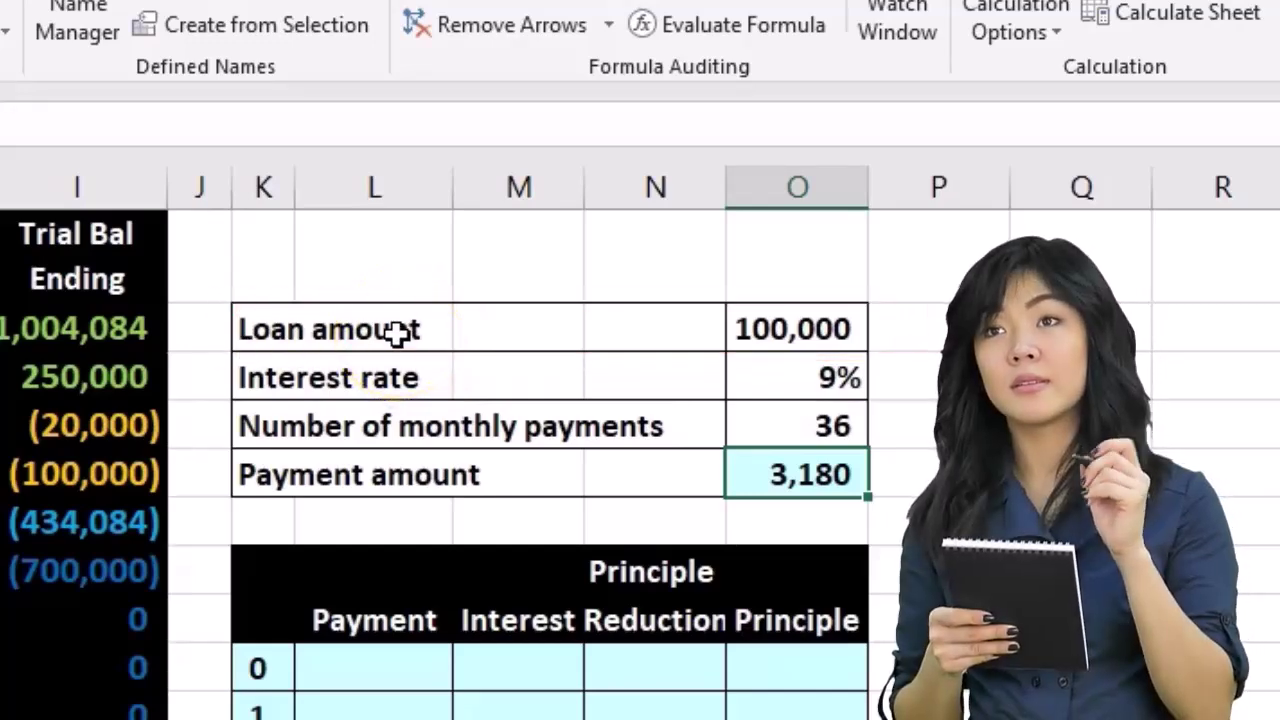
Switch to Calculator and work out the total paid over the loan by multiplying 3180 by 36, then close it.
click(805, 470)
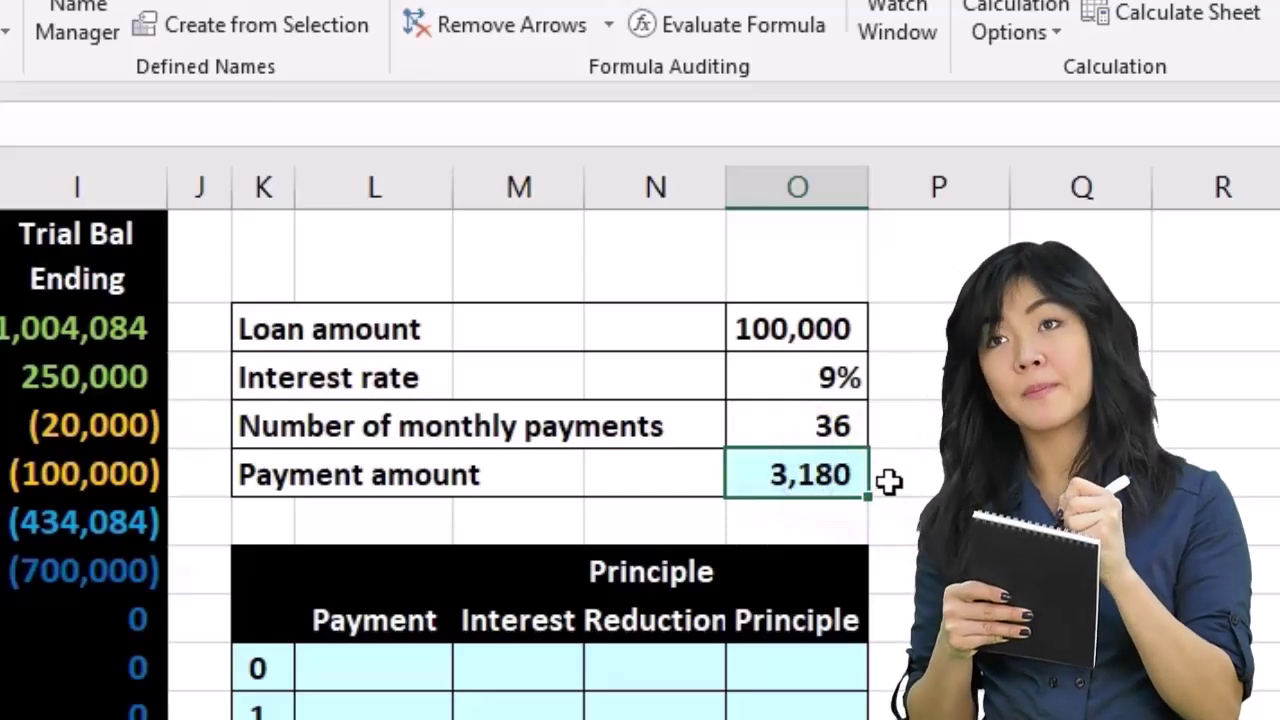
click(850, 381)
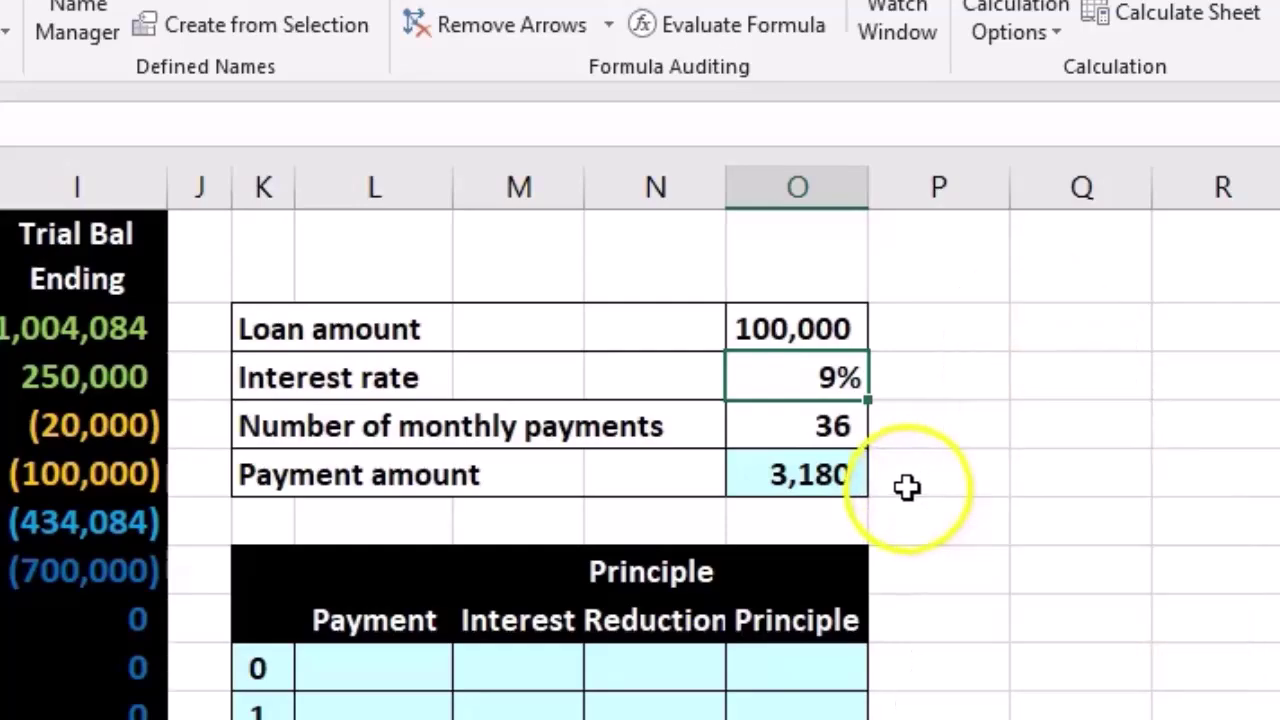
click(848, 428)
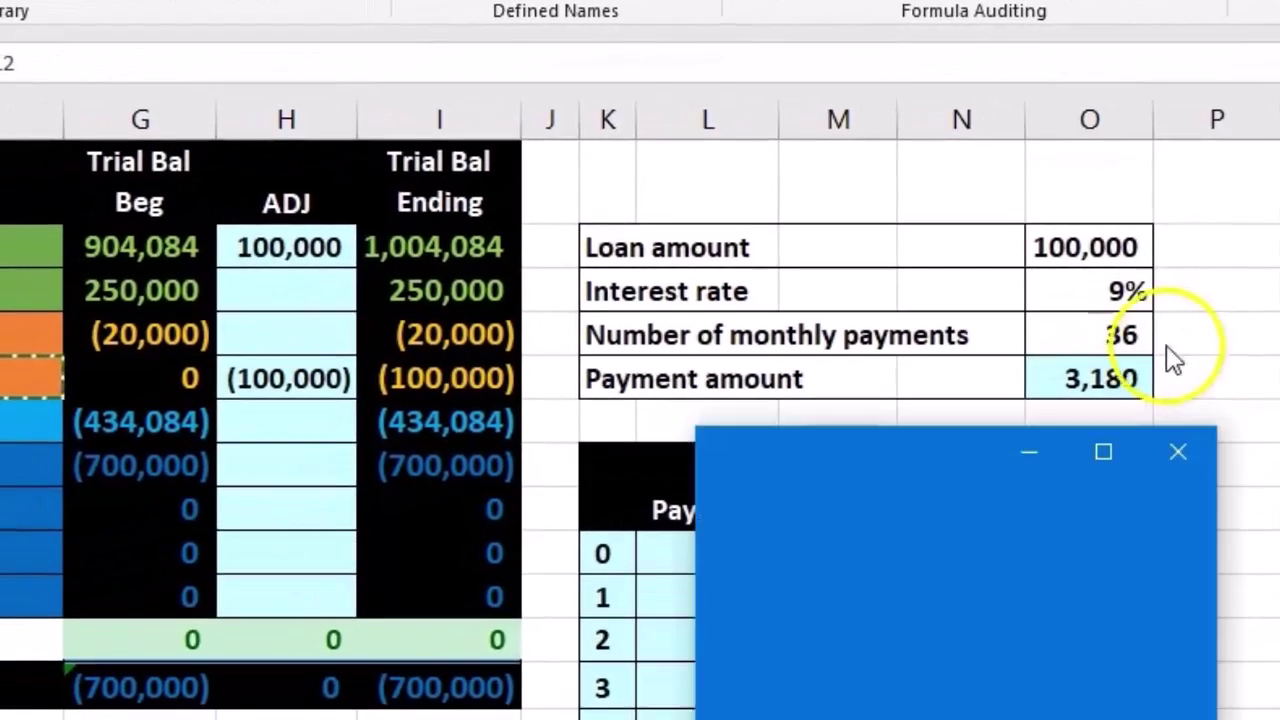
drag(969, 466, 198, 251)
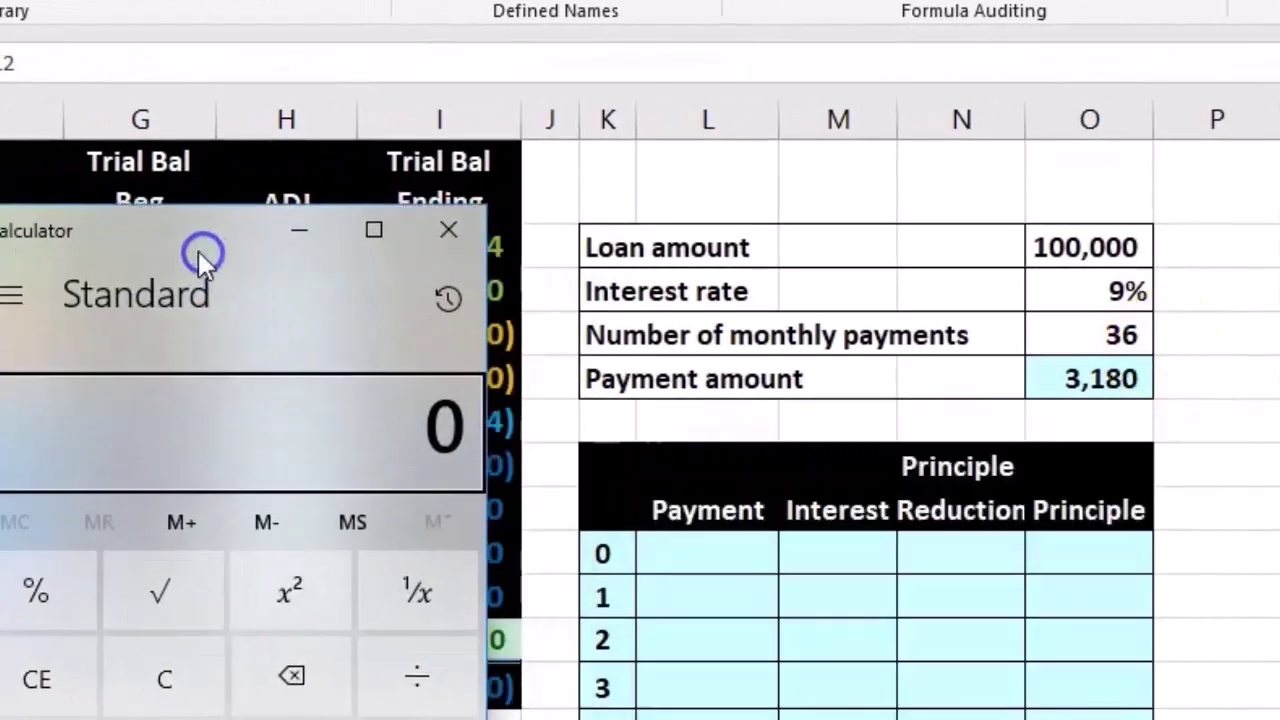
text(3180*)
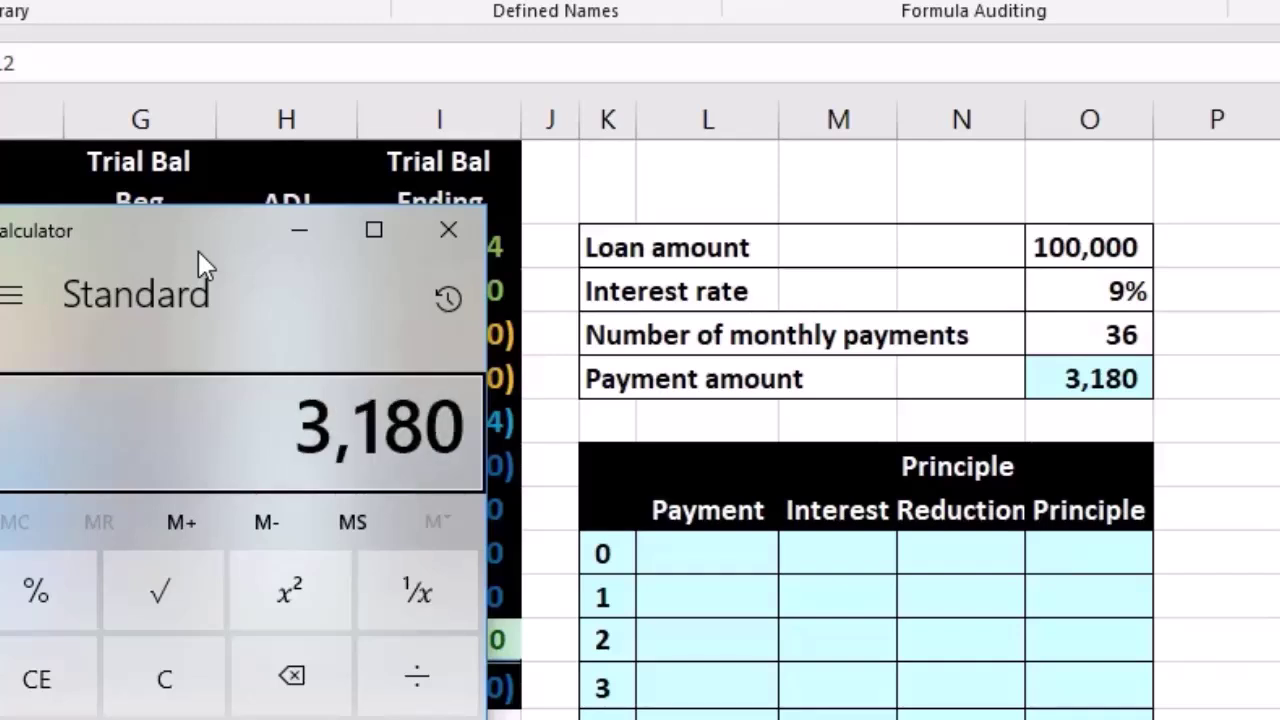
text(36)
key(Return)
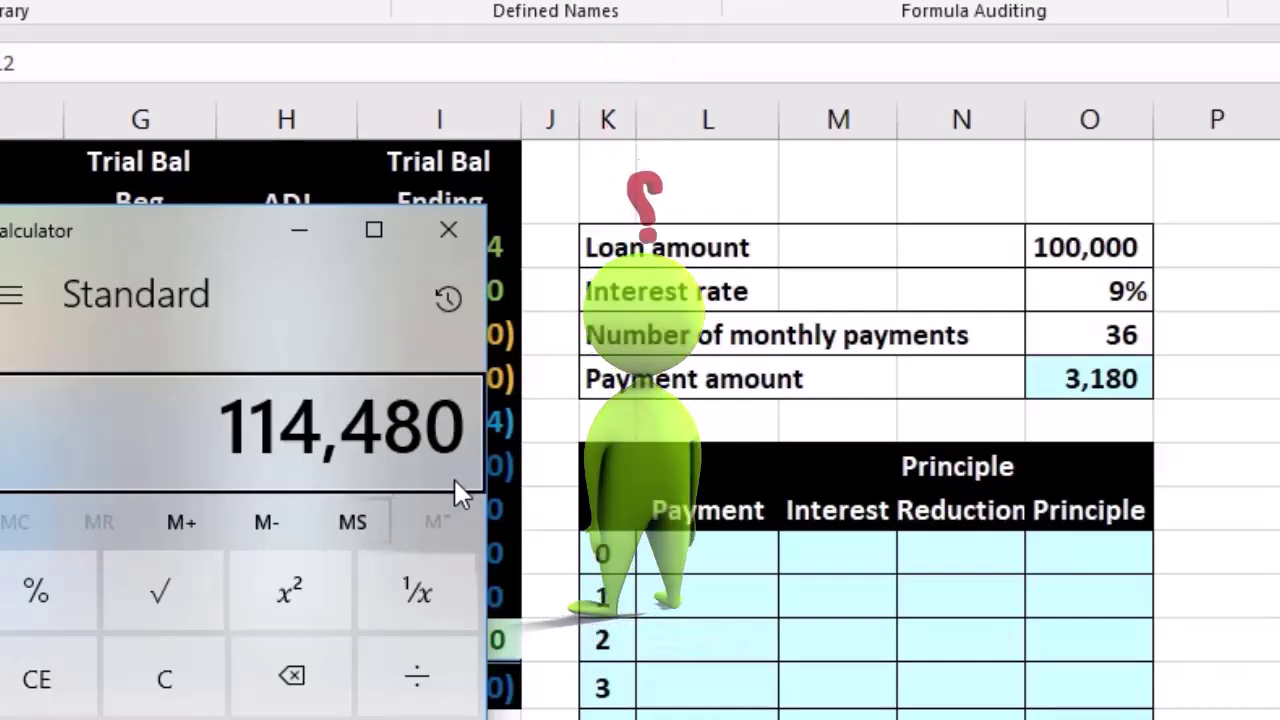
click(448, 231)
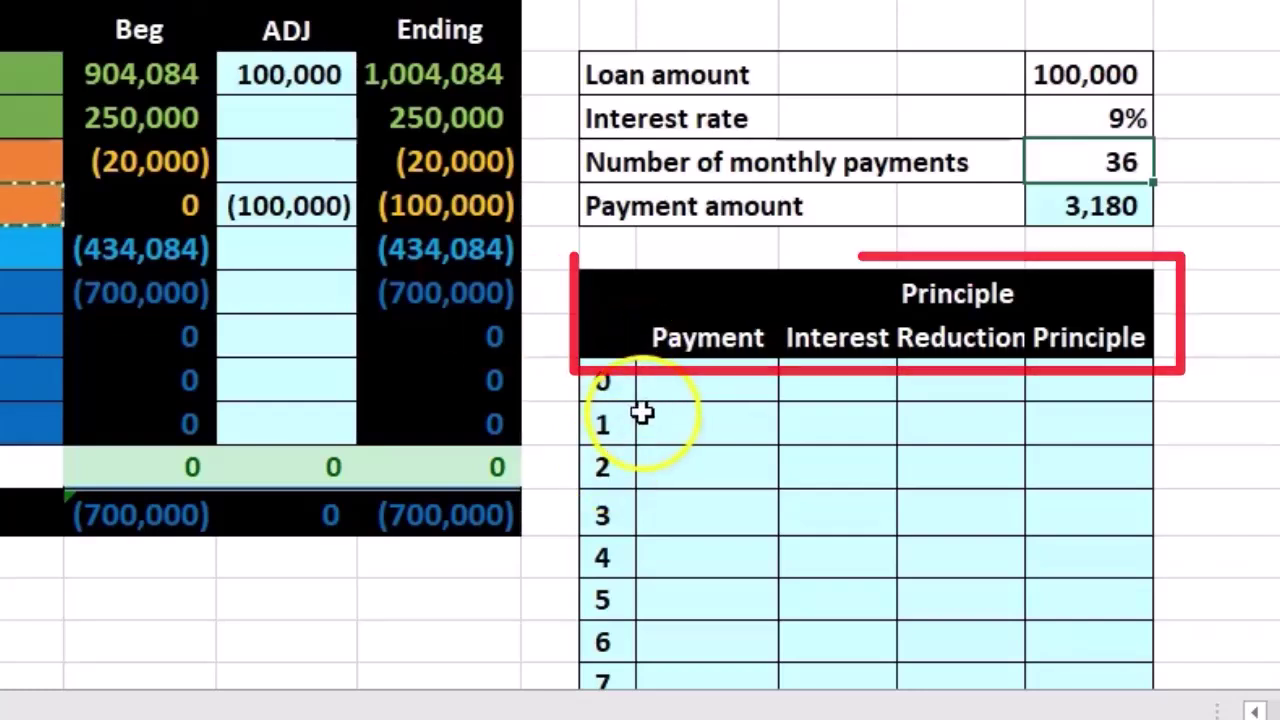
Link the period 0 principal in O10 to the loan amount with a cell reference formula.
click(682, 340)
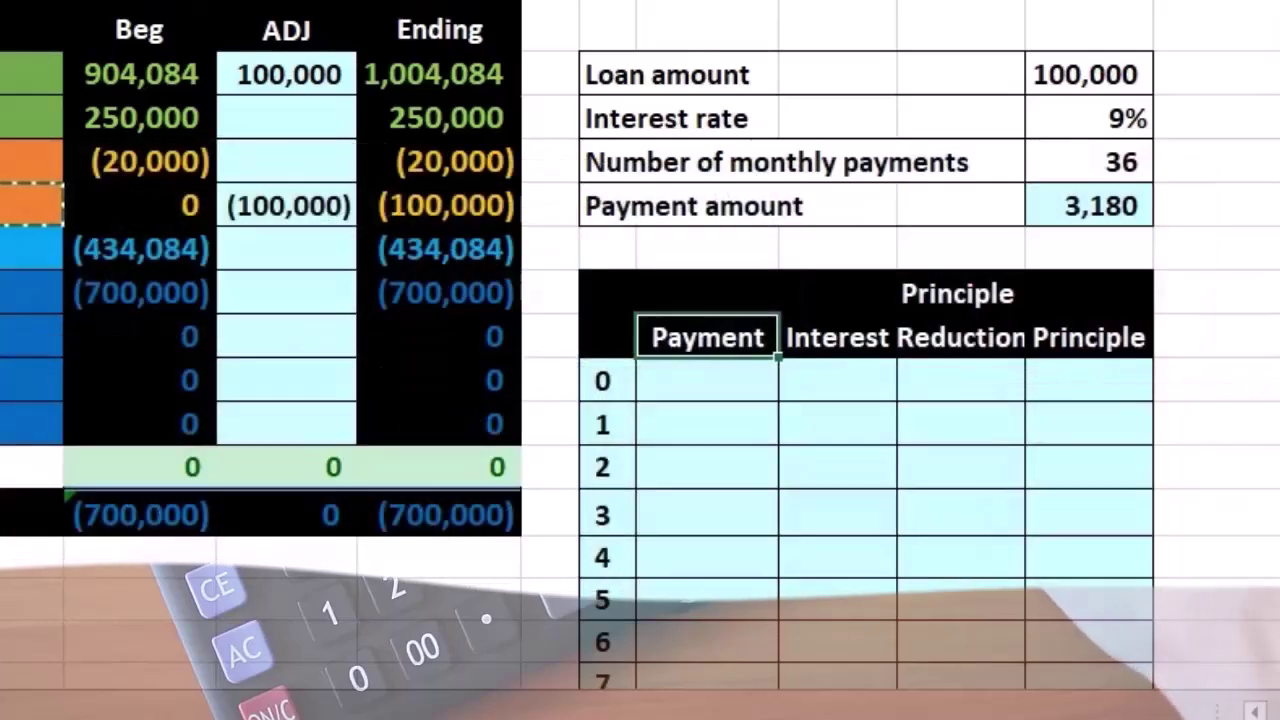
click(837, 337)
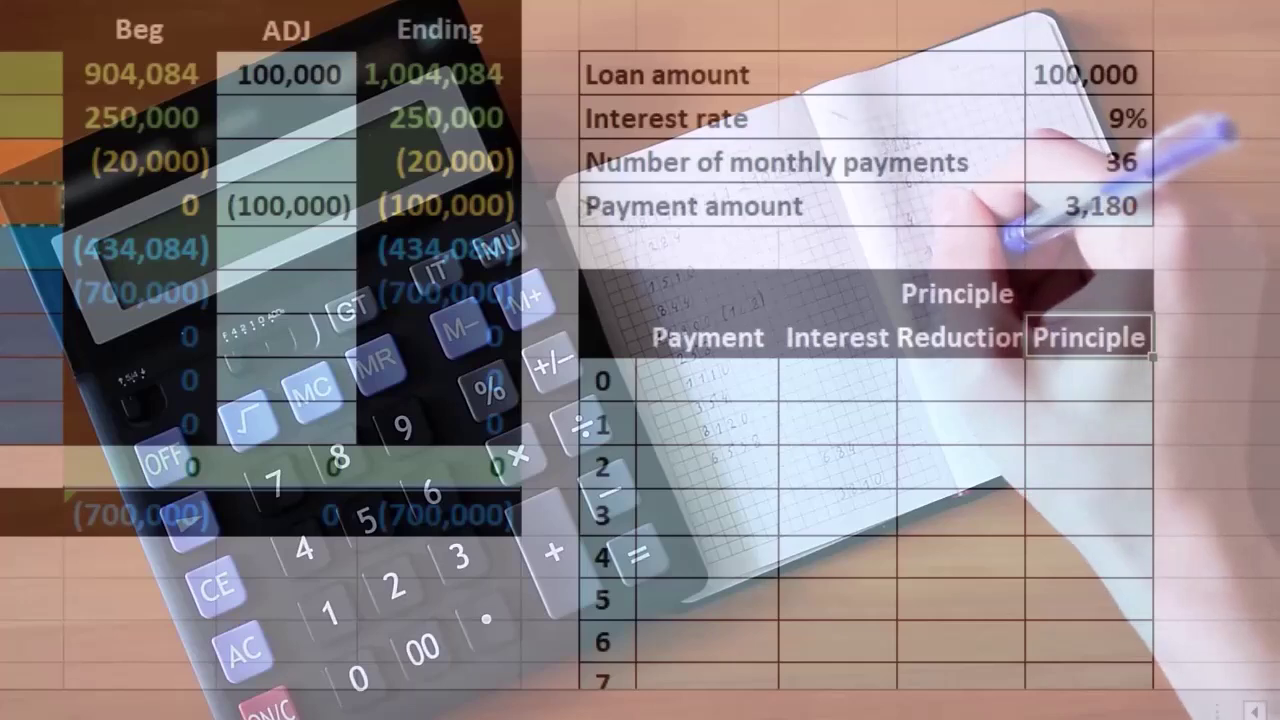
key(Return)
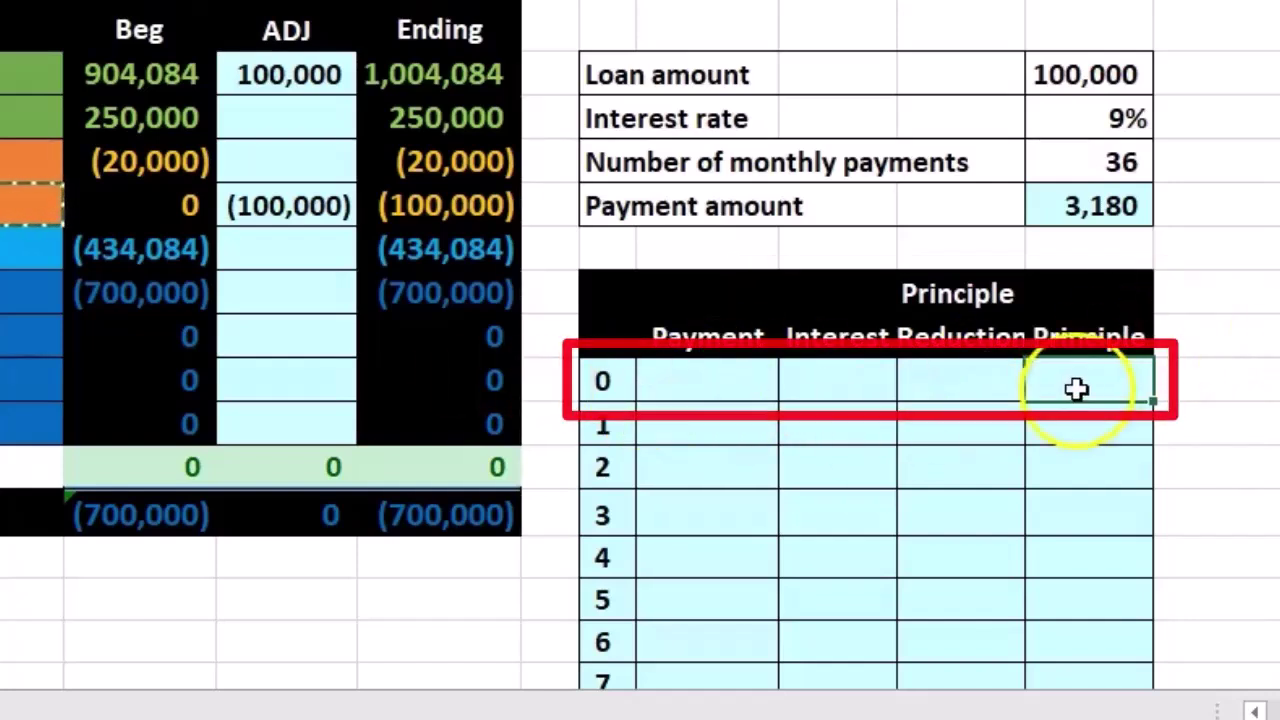
text(10000)
key(Return)
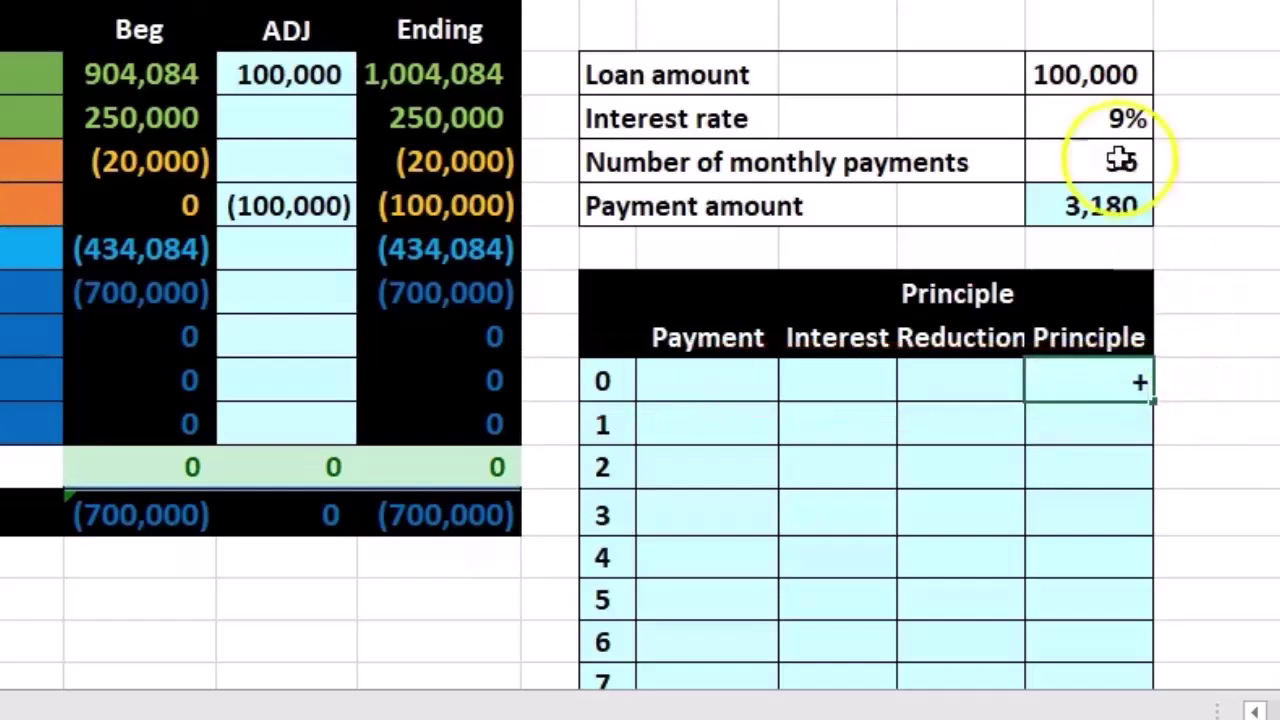
text(=)
click(1088, 56)
key(Return)
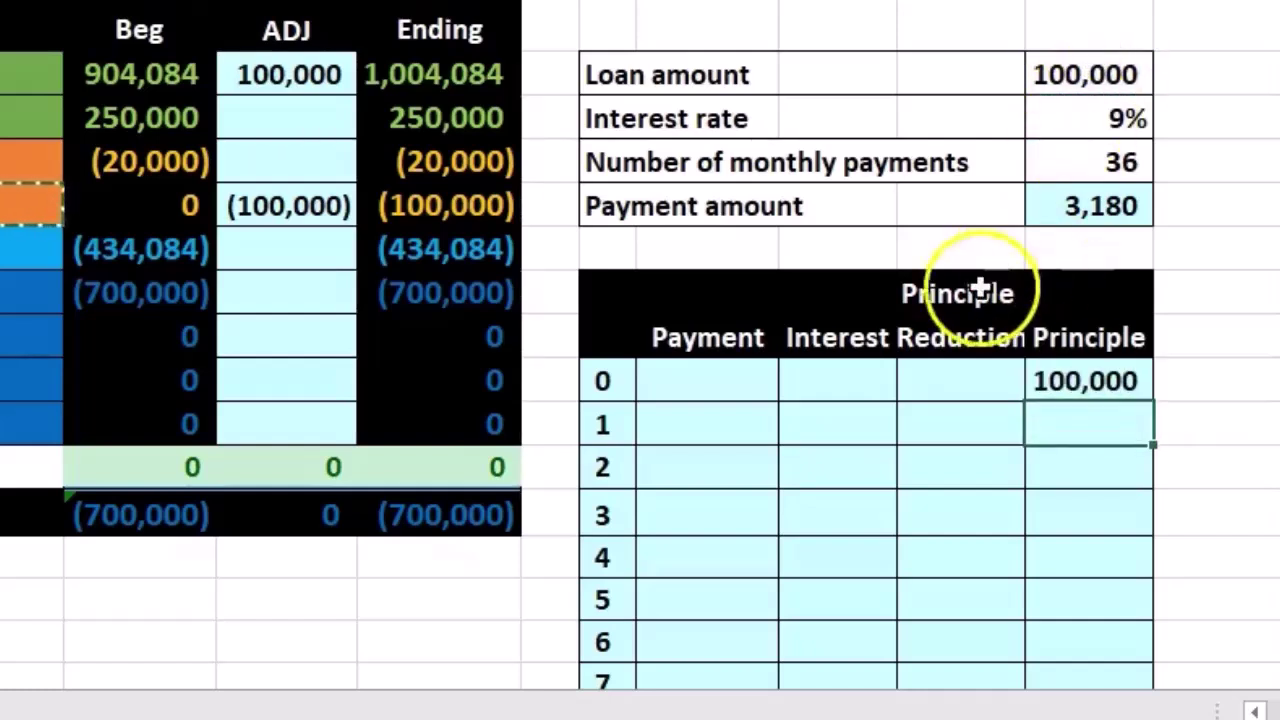
Link the period 1 payment in L11 to the calculated payment amount with the formula =O6.
click(731, 425)
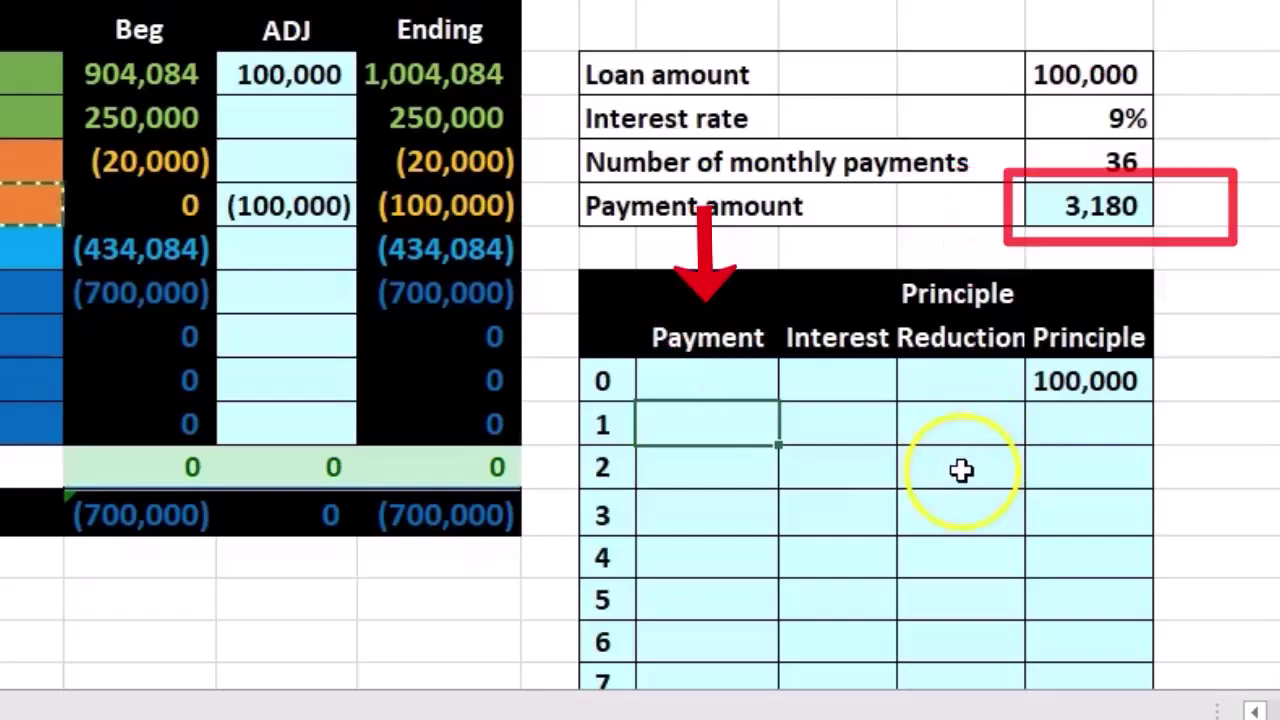
text(=)
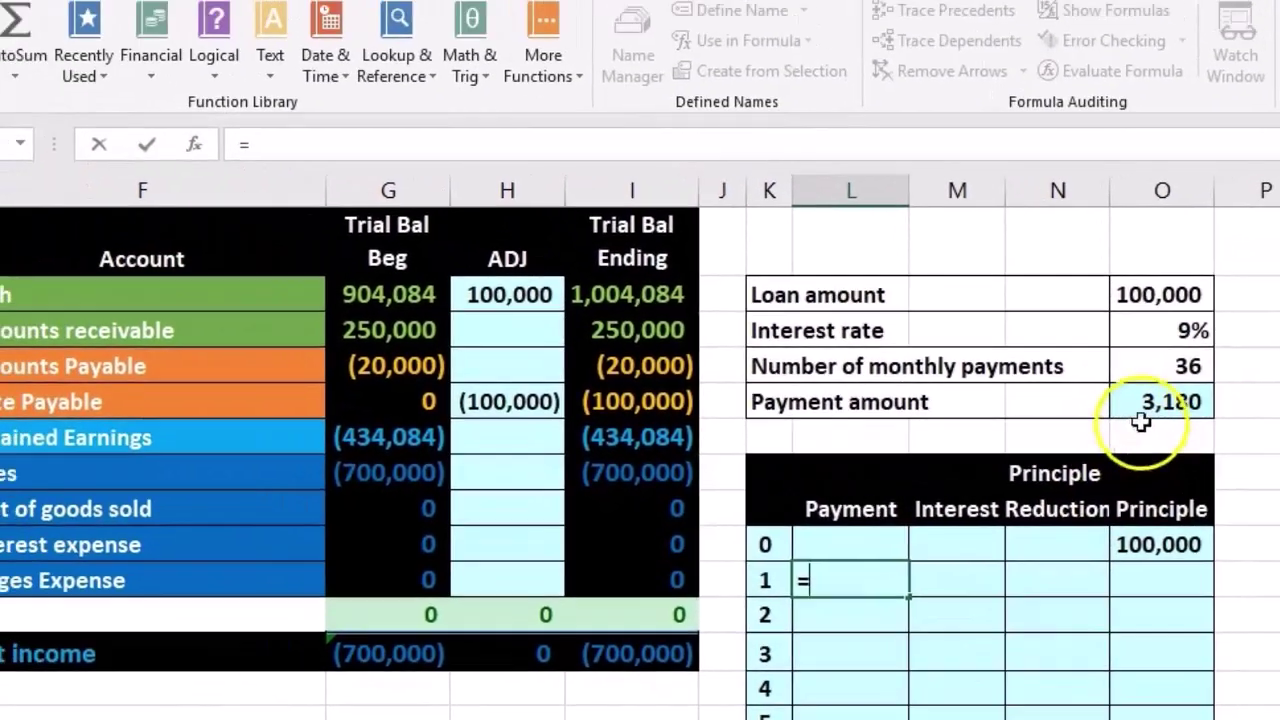
click(1090, 207)
key(Return)
Show extra decimal places on the payment amount in O6 and return it to whole numbers.
click(1172, 463)
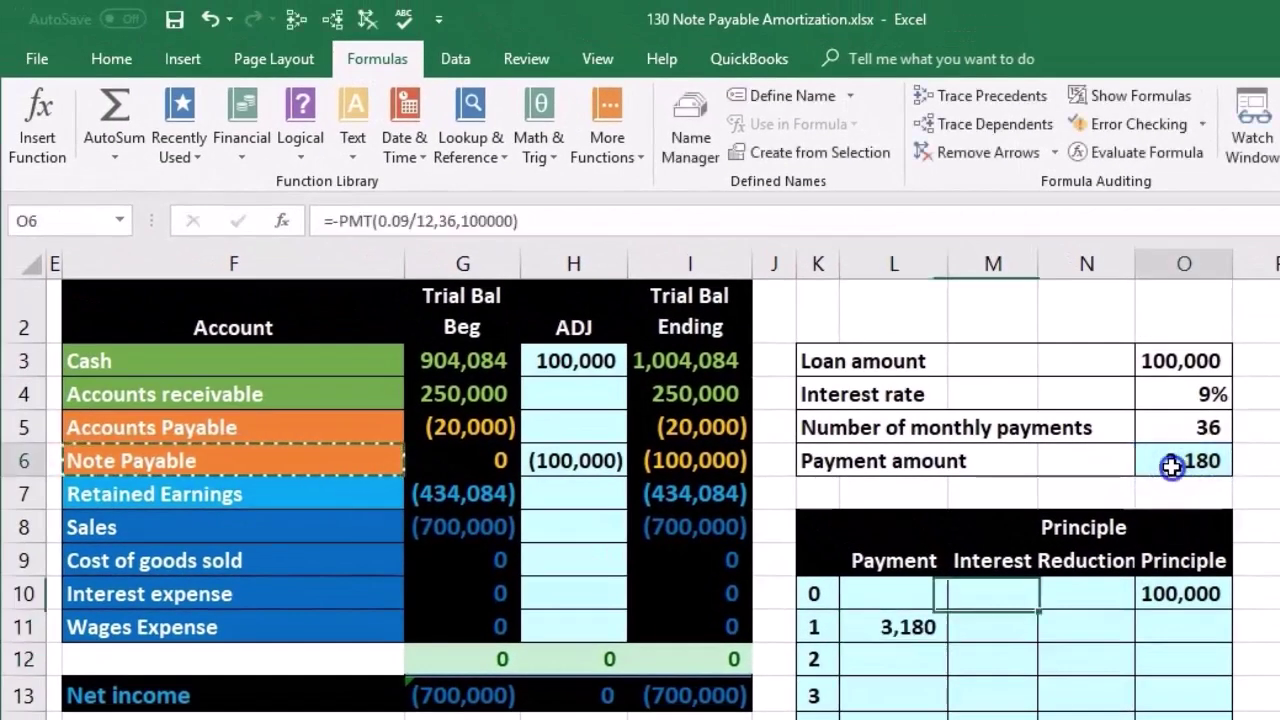
click(108, 57)
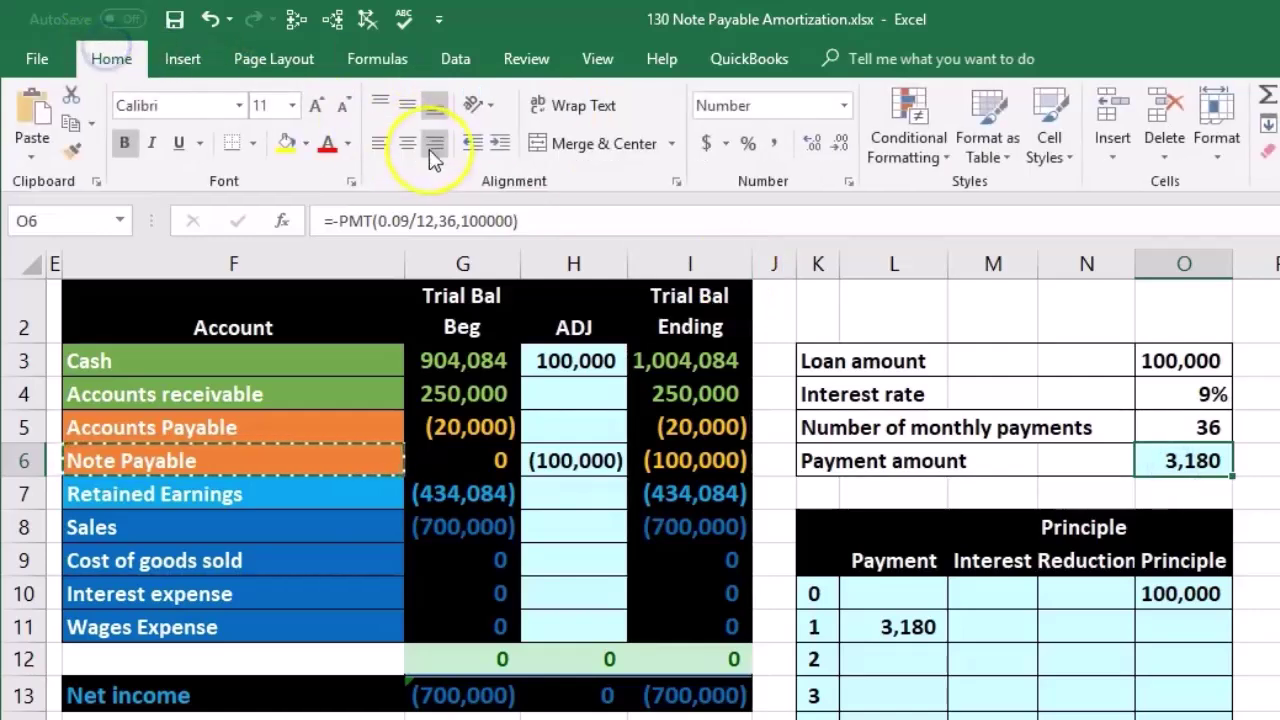
click(808, 146)
click(808, 146)
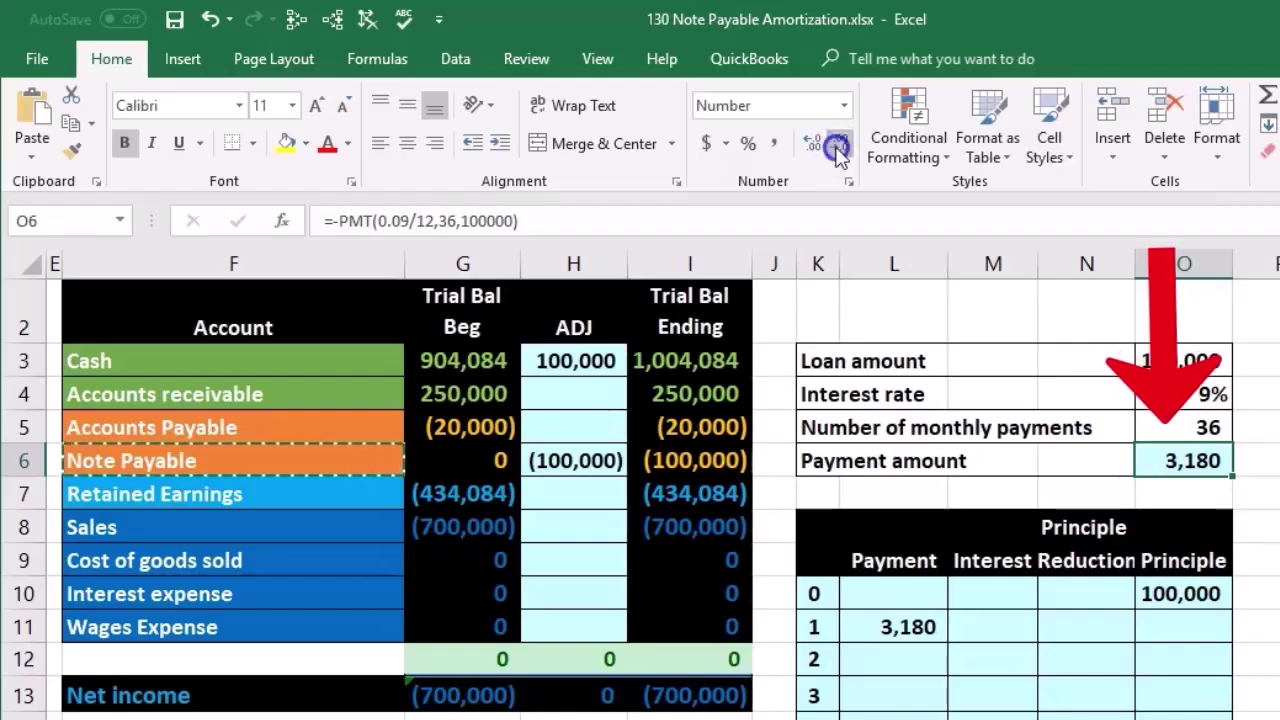
Switch to Calculator and work out the first month's interest as 100000 × .09 ÷ 12.
click(1002, 626)
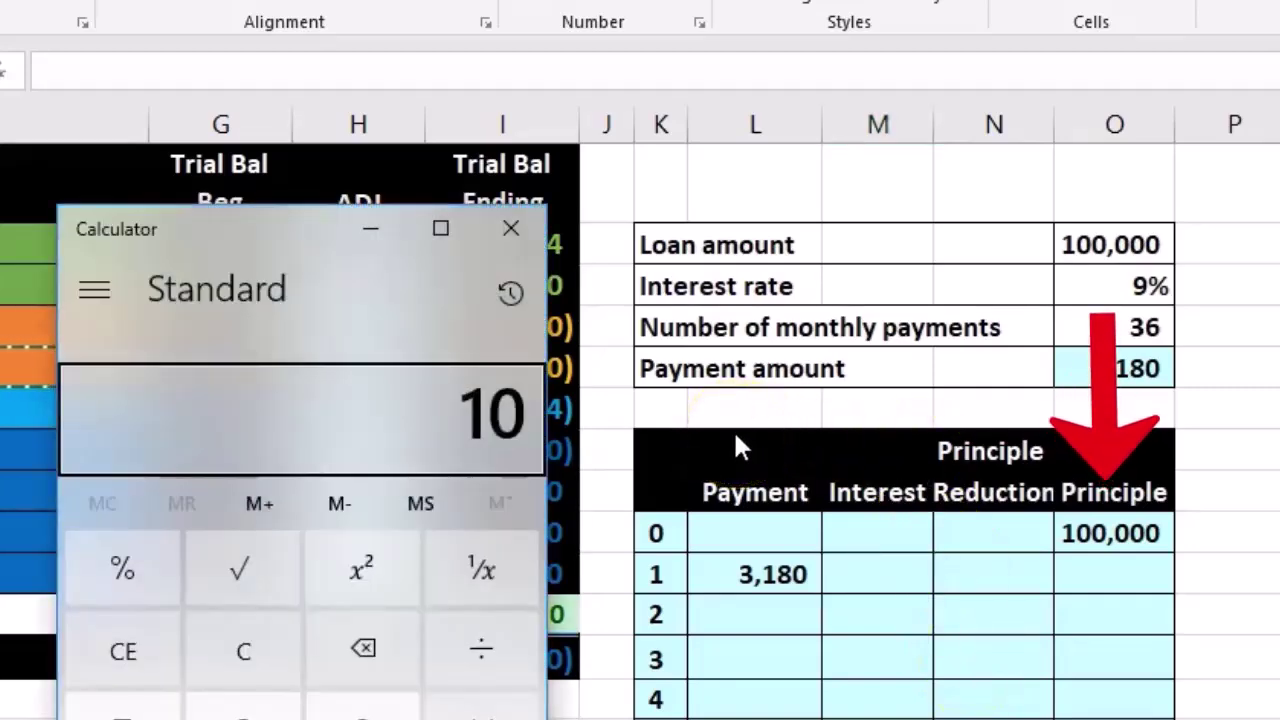
text(0000*.0)
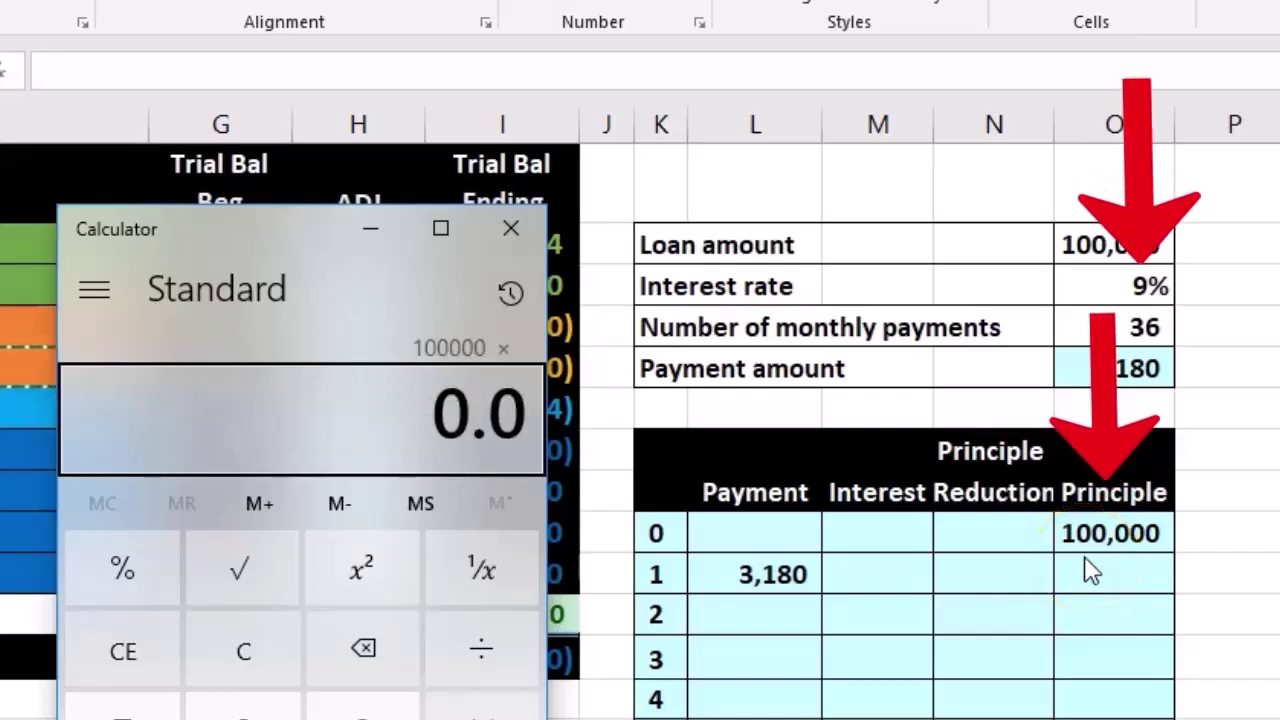
text(9/)
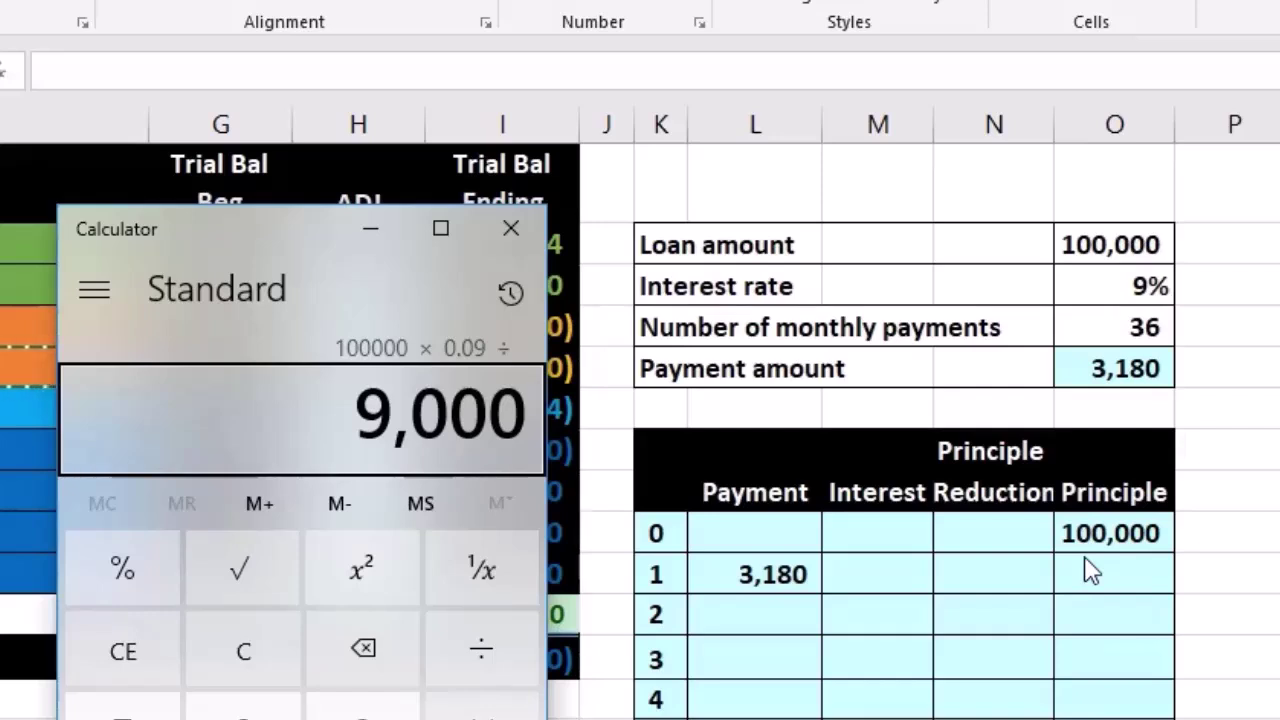
text(12)
key(Return)
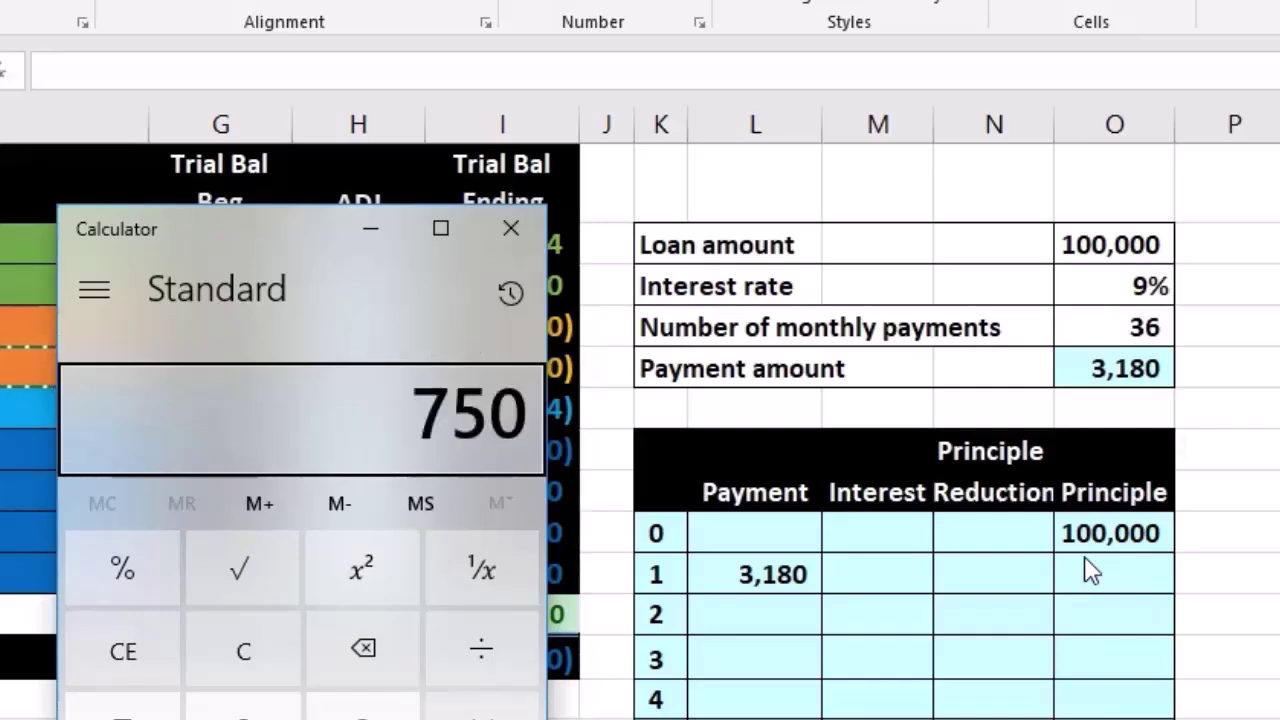
Recalculate the first month's interest from the monthly rate, as .09 ÷ 12 × 100000, and close Calculator.
click(262, 650)
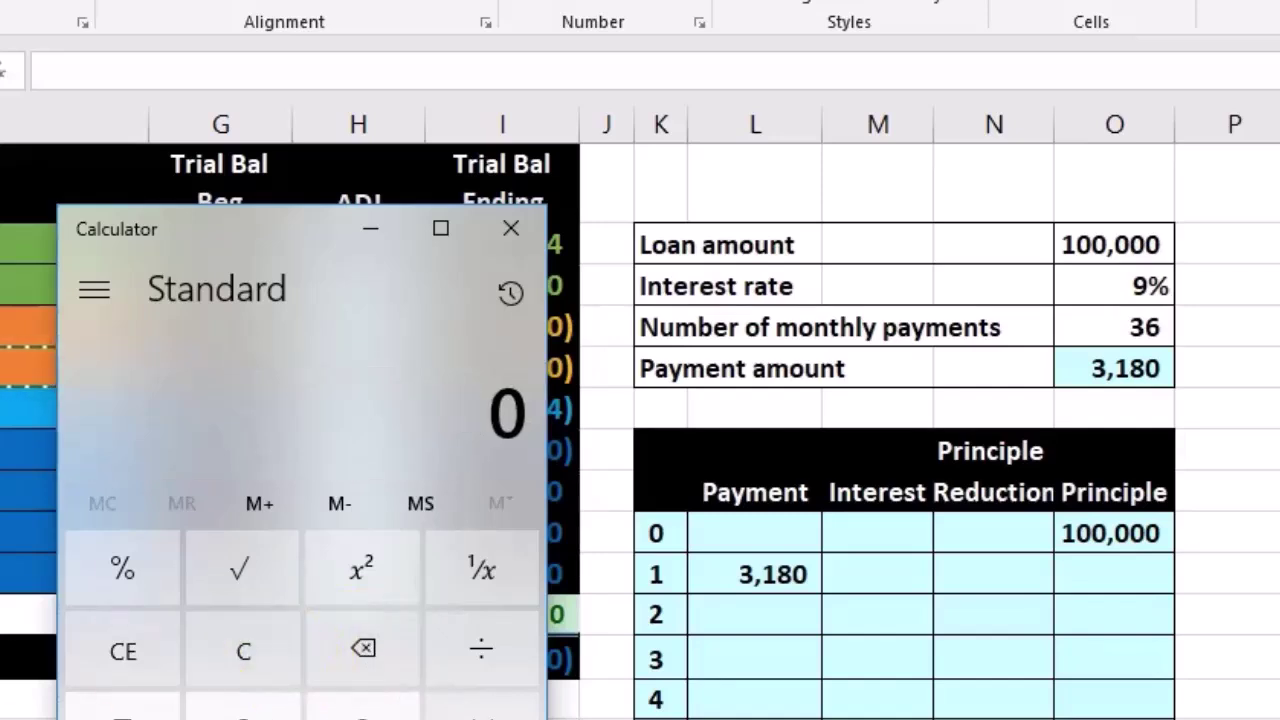
text(.0)
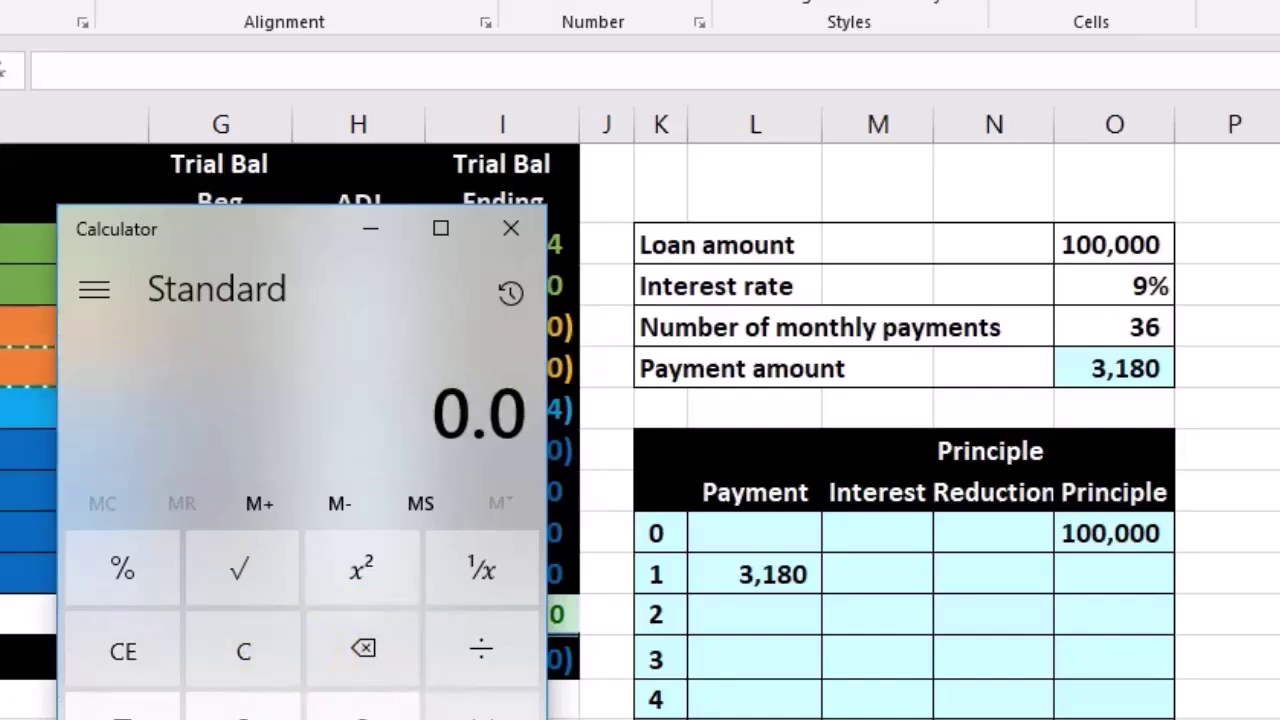
text(9)
text(12)
key(Return)
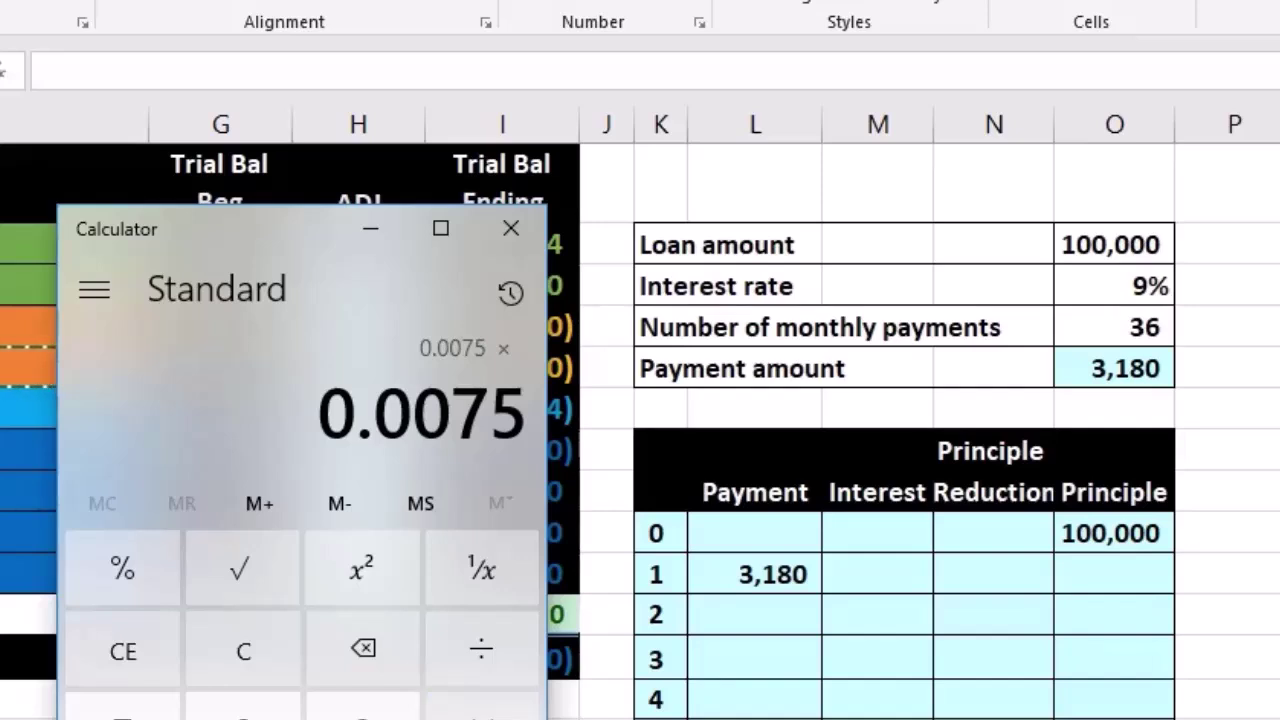
text(100,000)
key(Return)
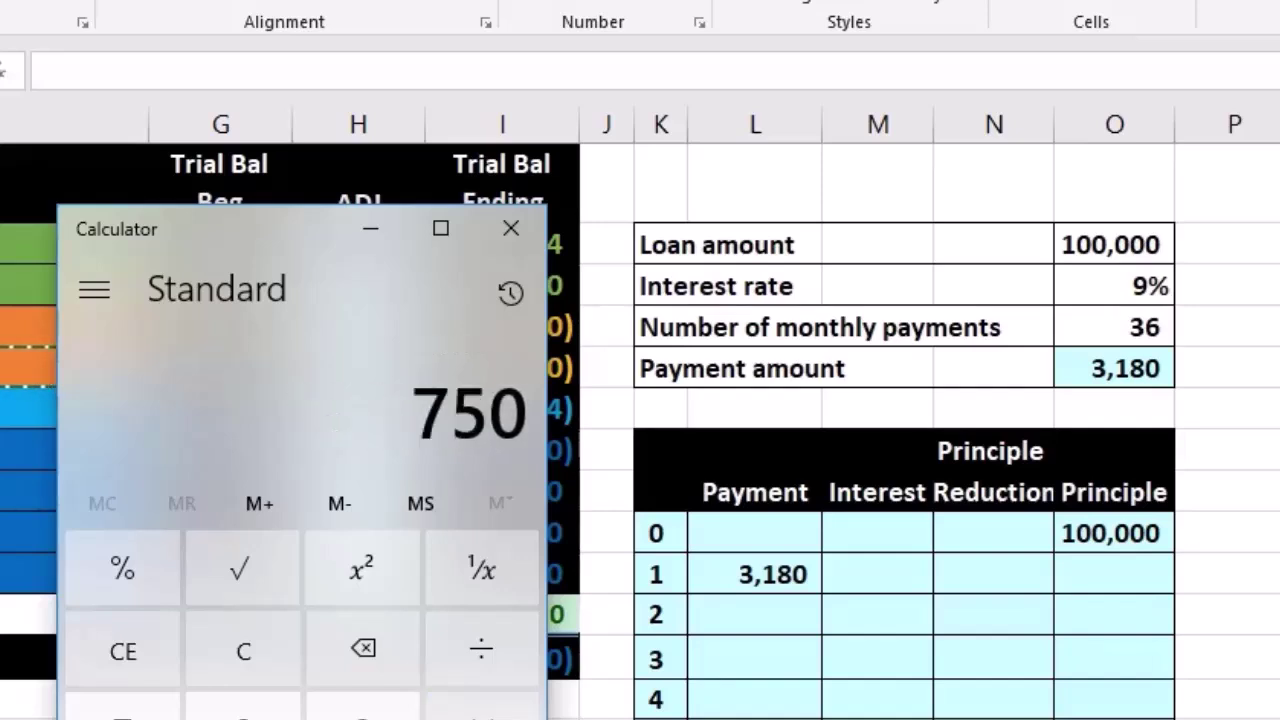
click(511, 228)
Calculate the period 1 interest in M11 with the formula =O10*O4/12.
click(885, 572)
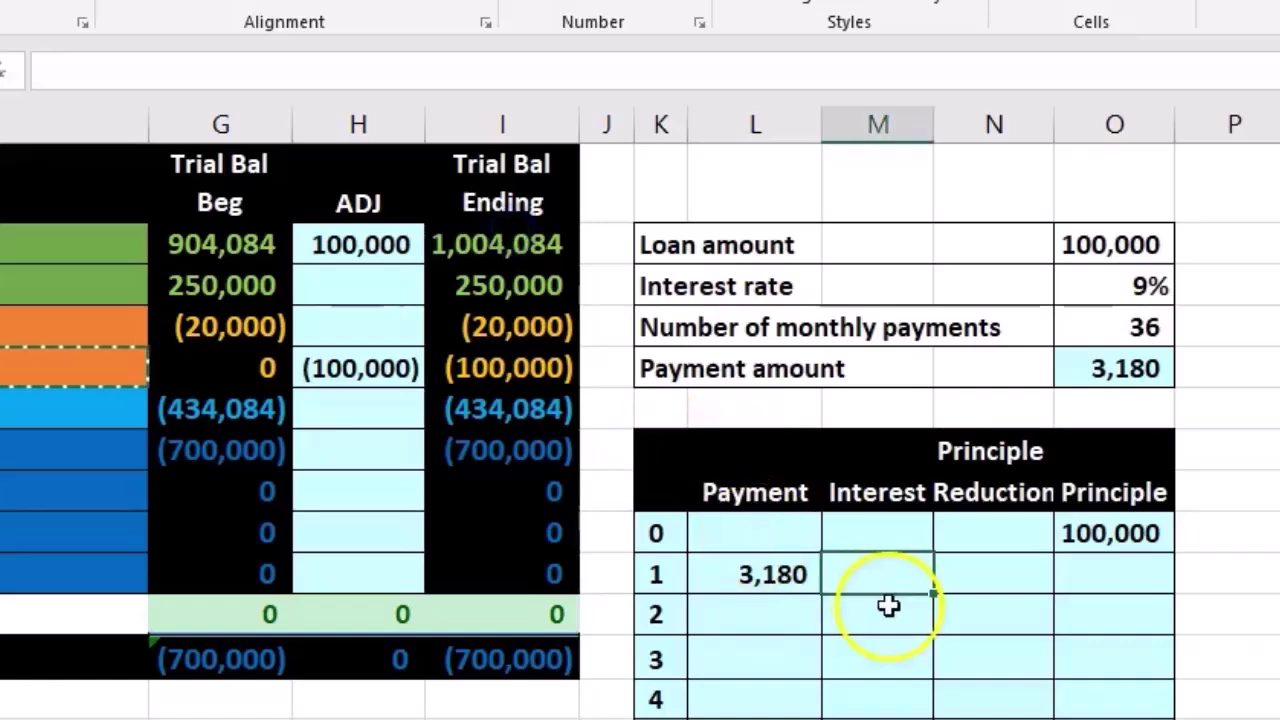
text(=)
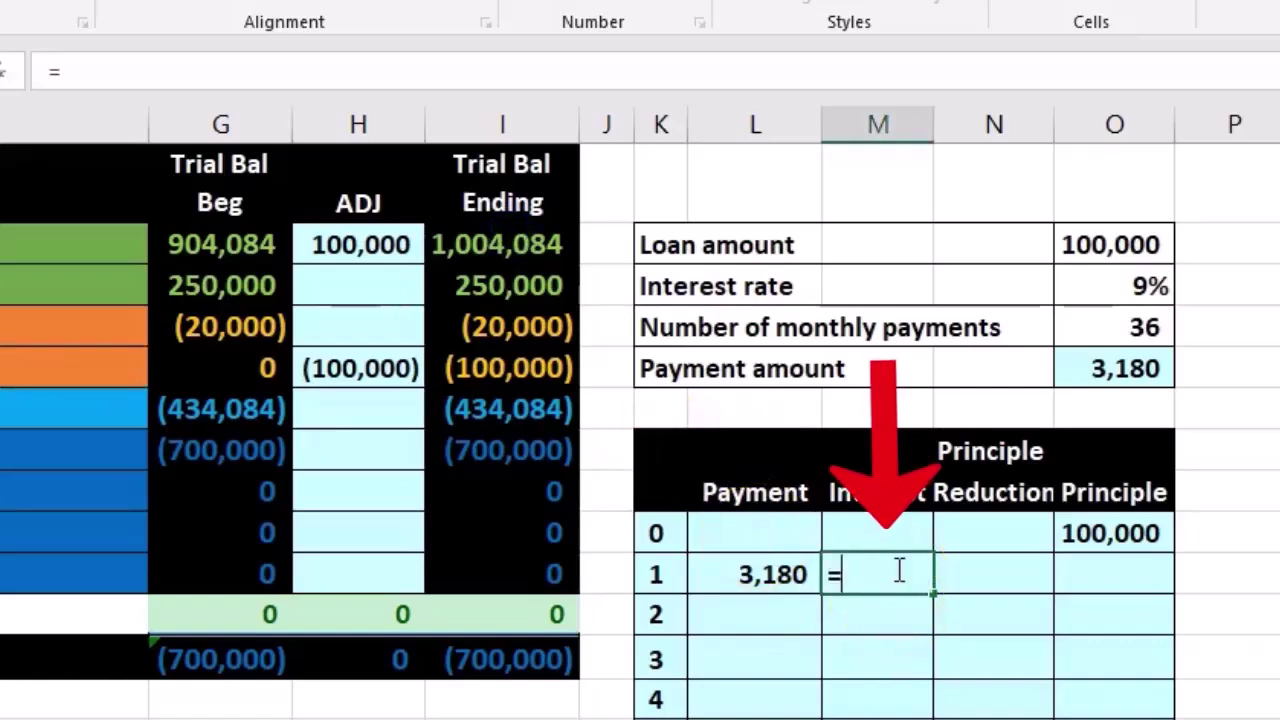
click(1080, 536)
text(*)
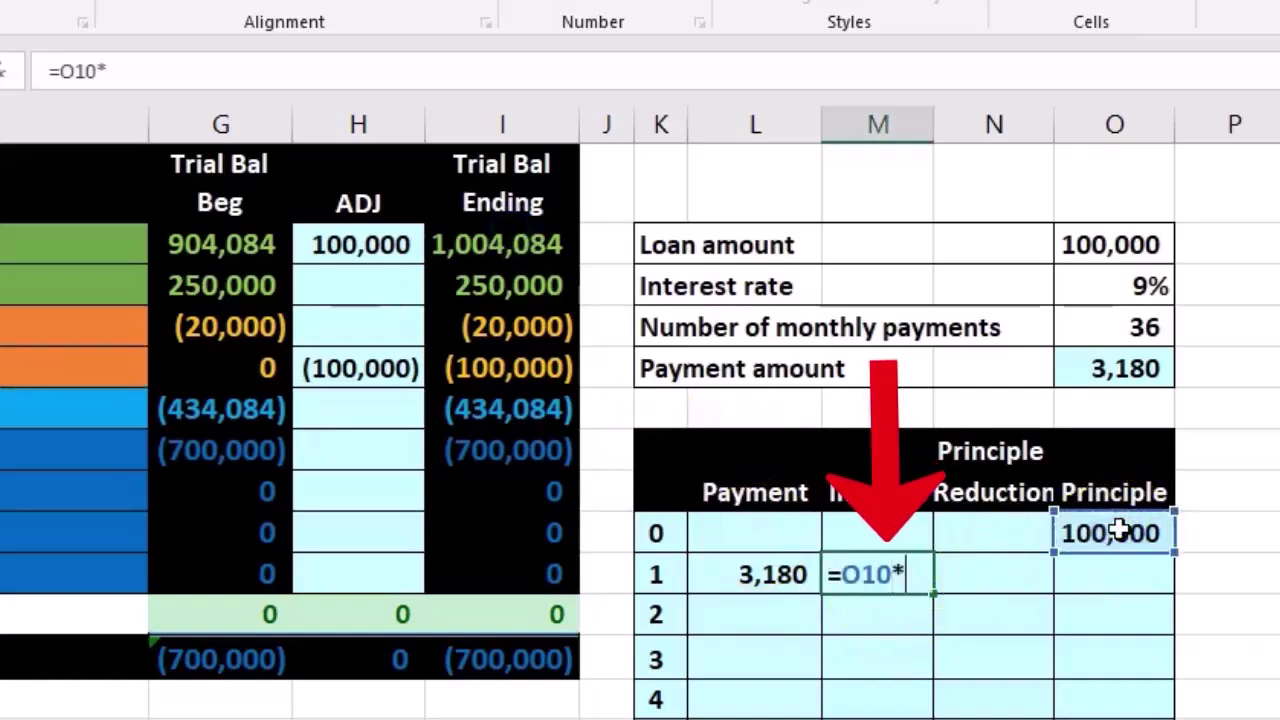
click(1114, 288)
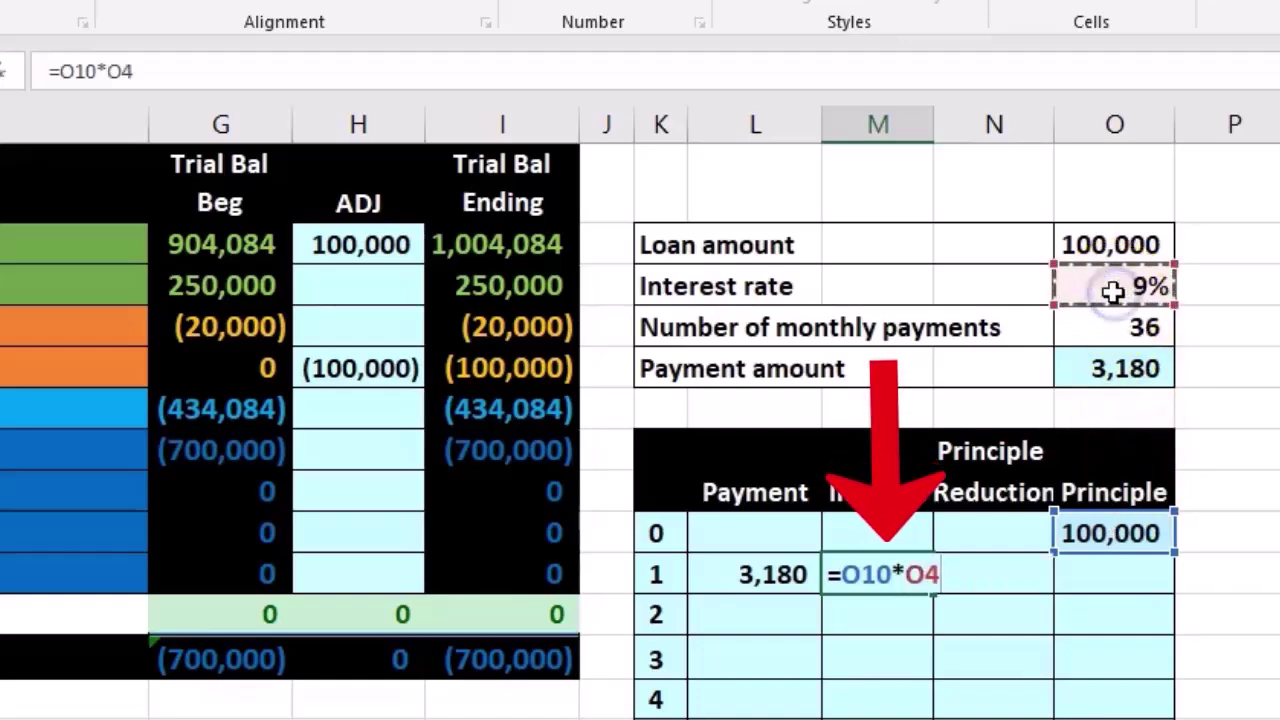
text(/12)
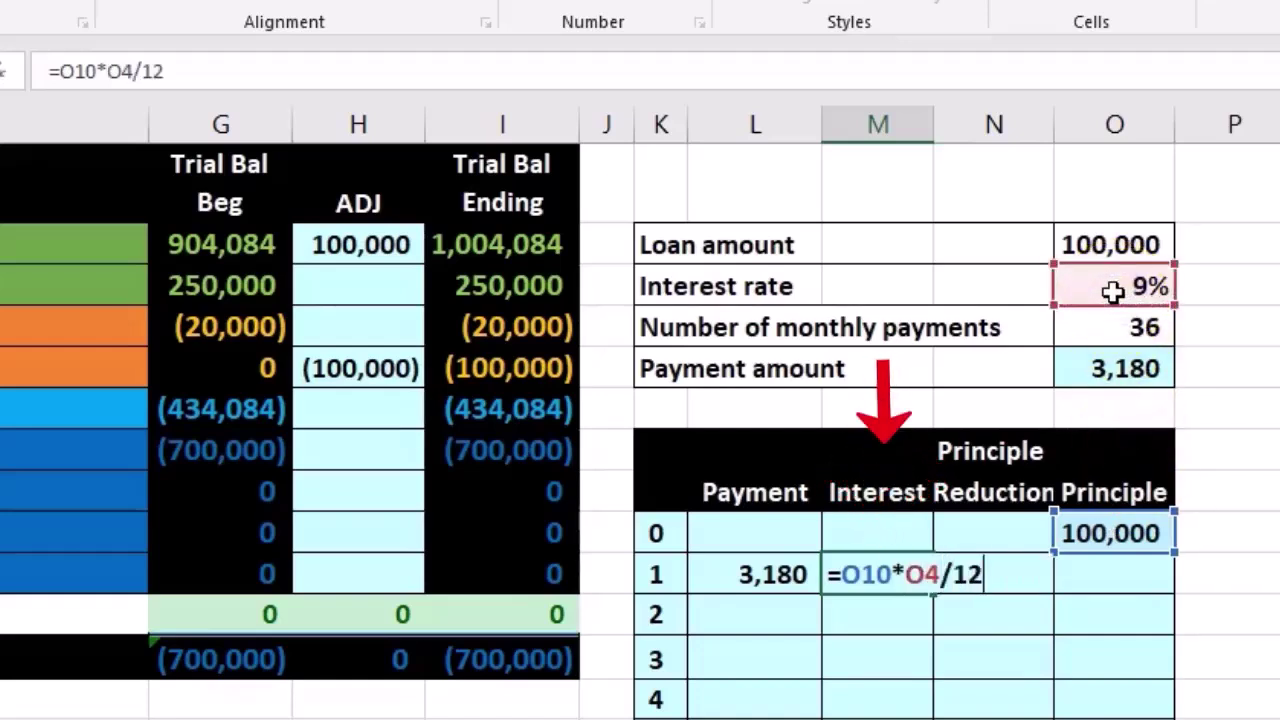
key(Tab)
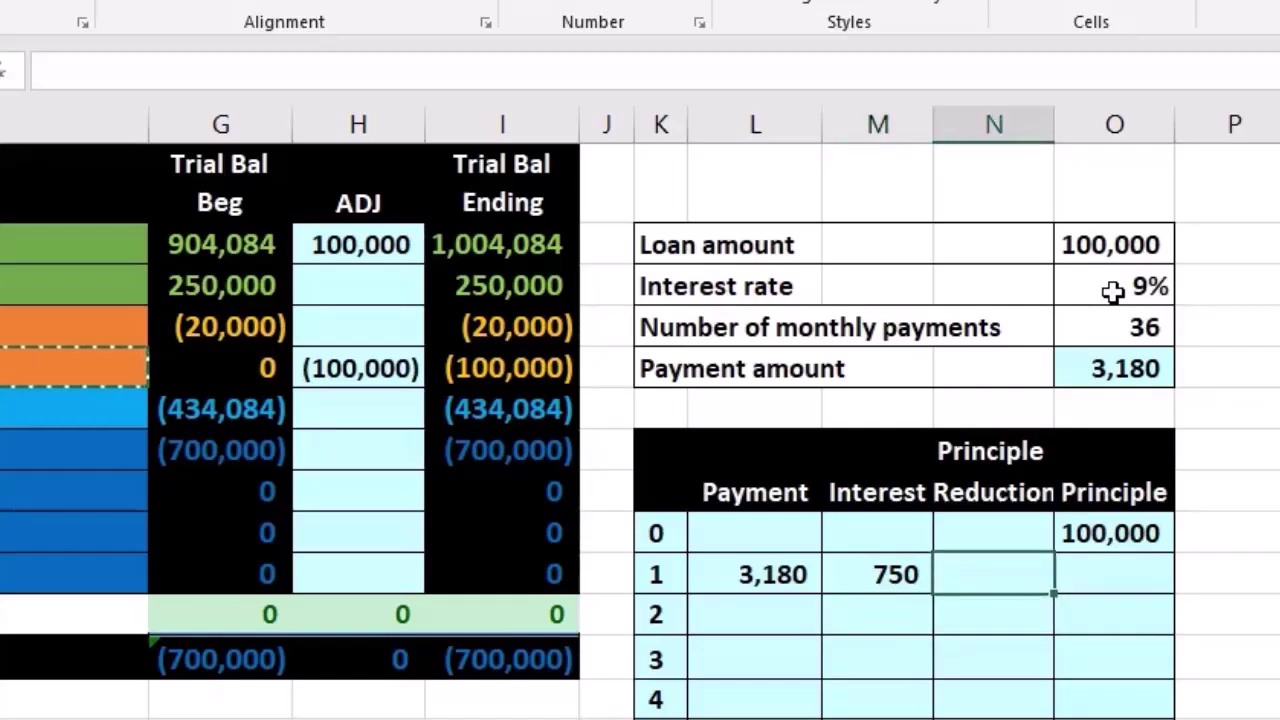
Calculate the period 1 principal reduction in N11 as payment minus interest with the formula =L11-M11.
click(795, 570)
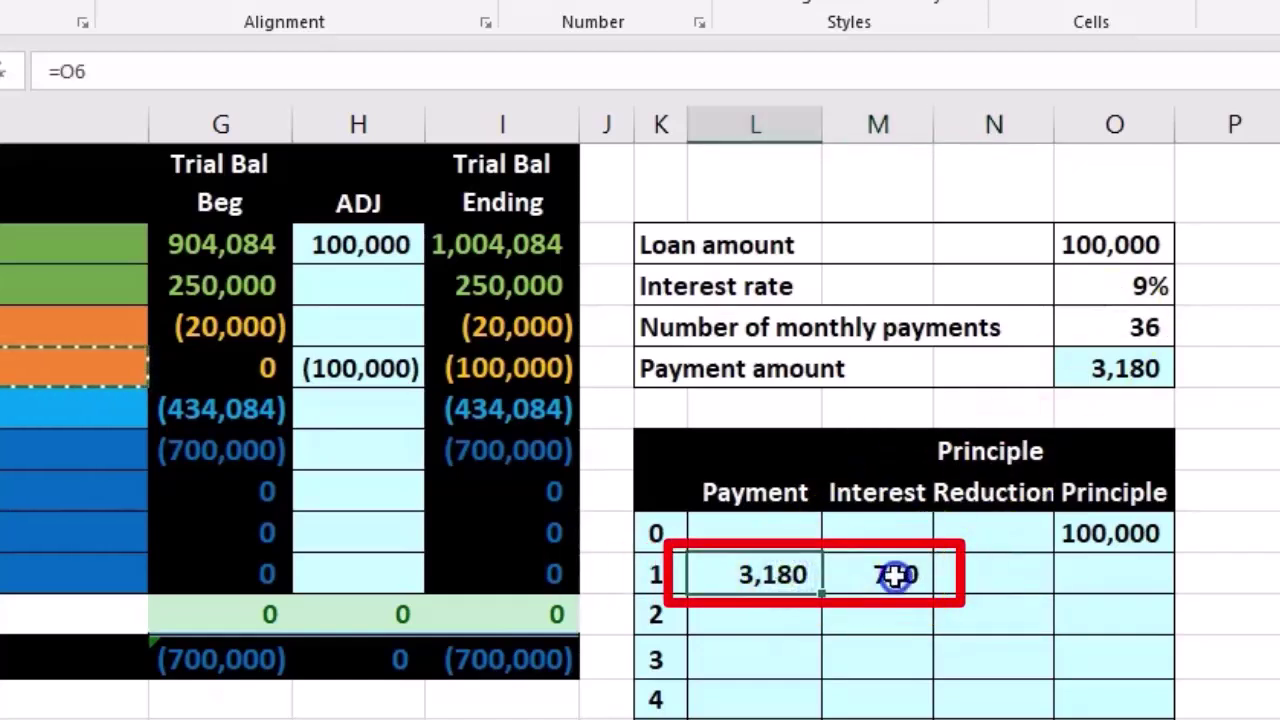
click(898, 570)
click(960, 570)
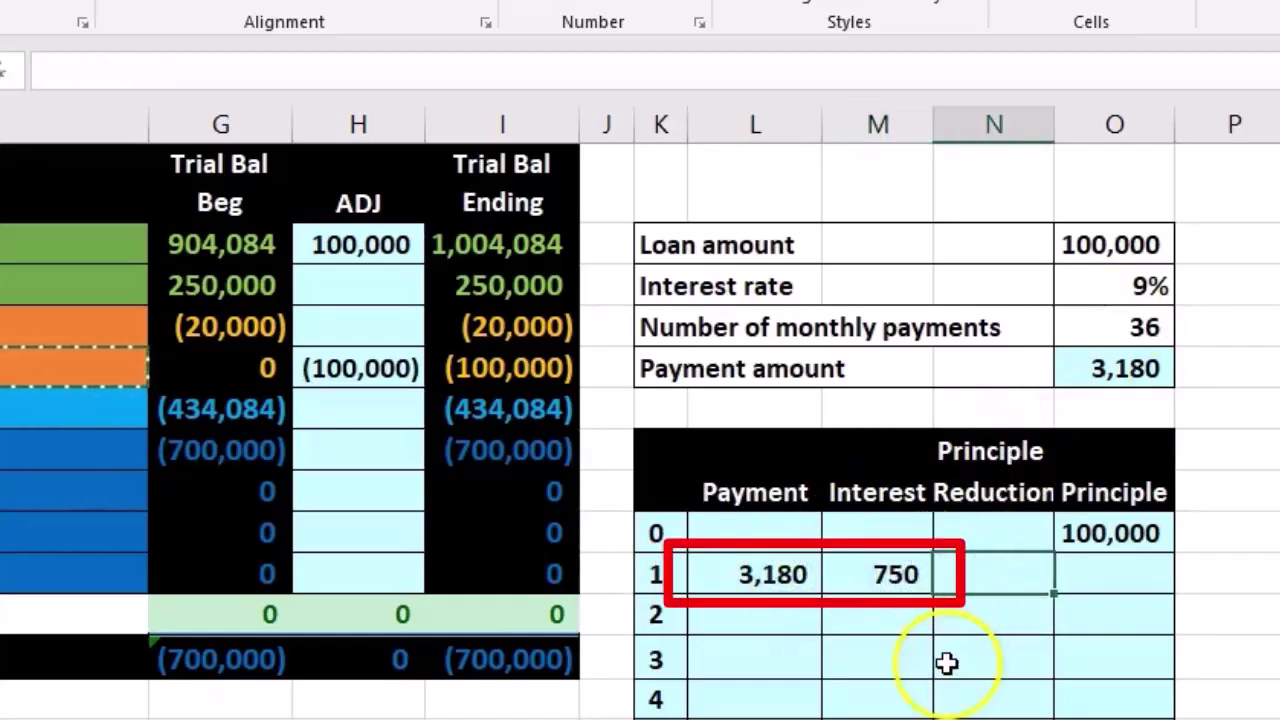
text(=)
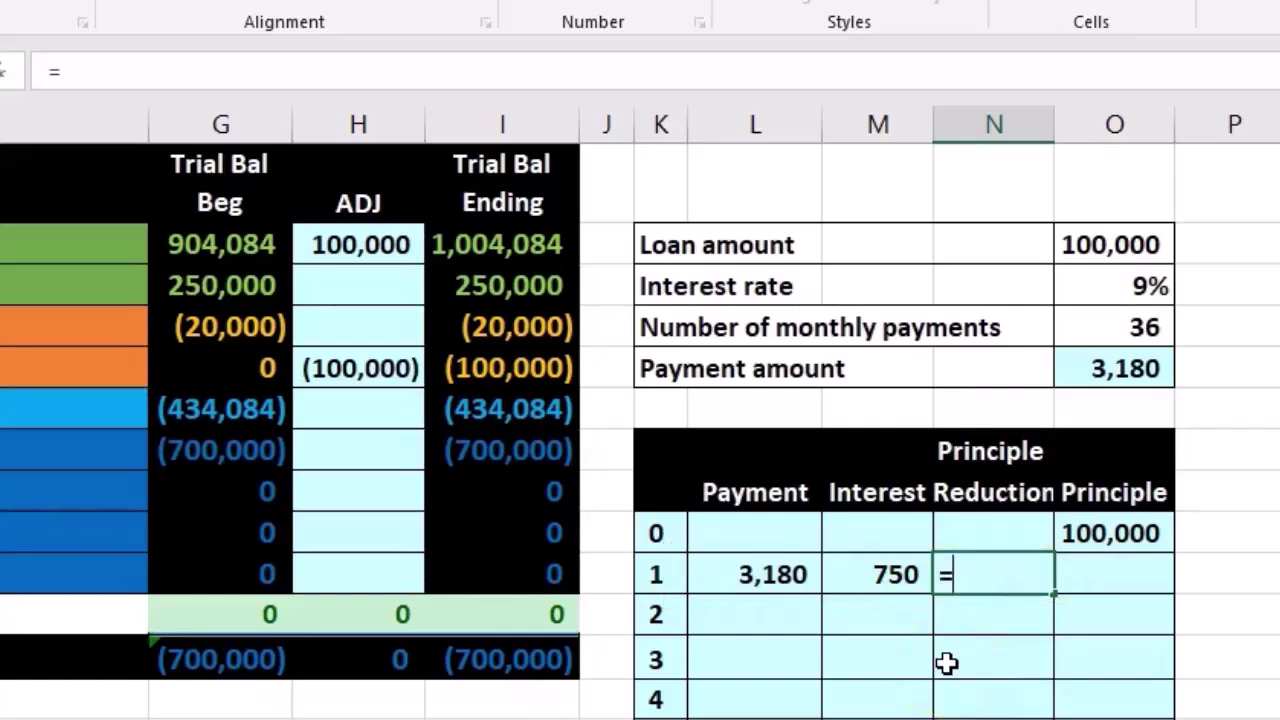
click(775, 574)
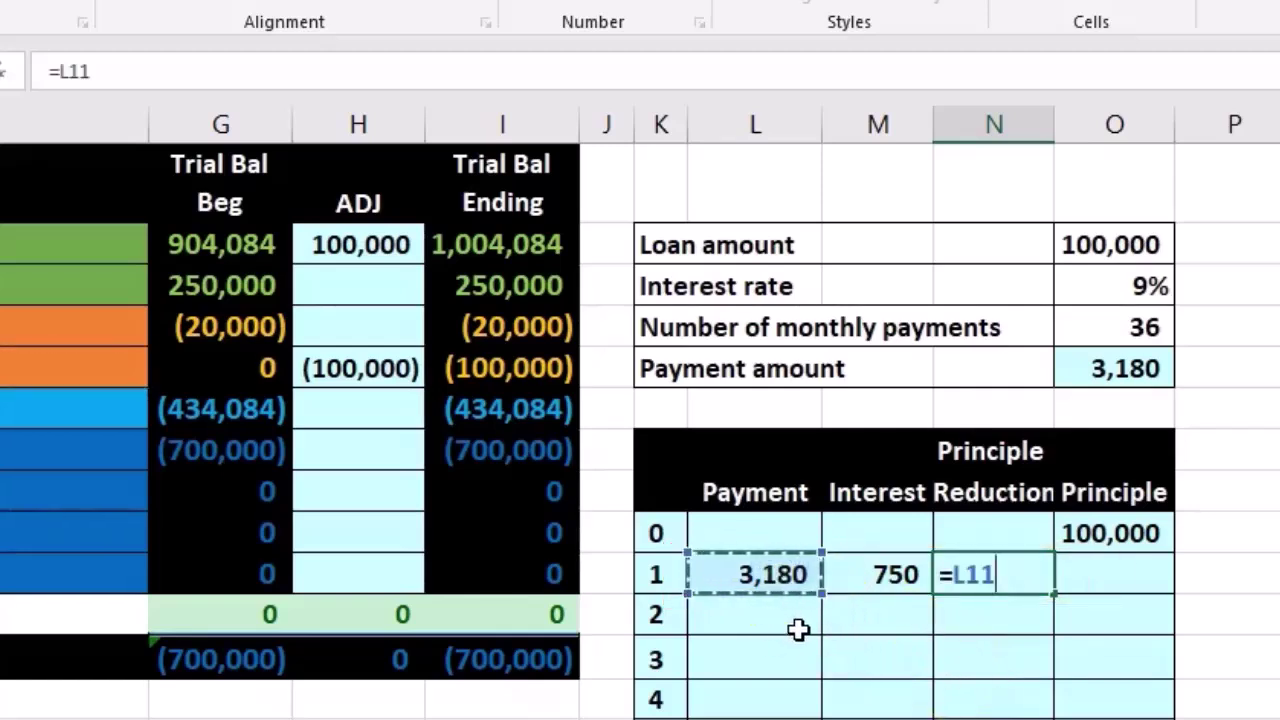
text(-)
click(855, 577)
key(Return)
click(1017, 576)
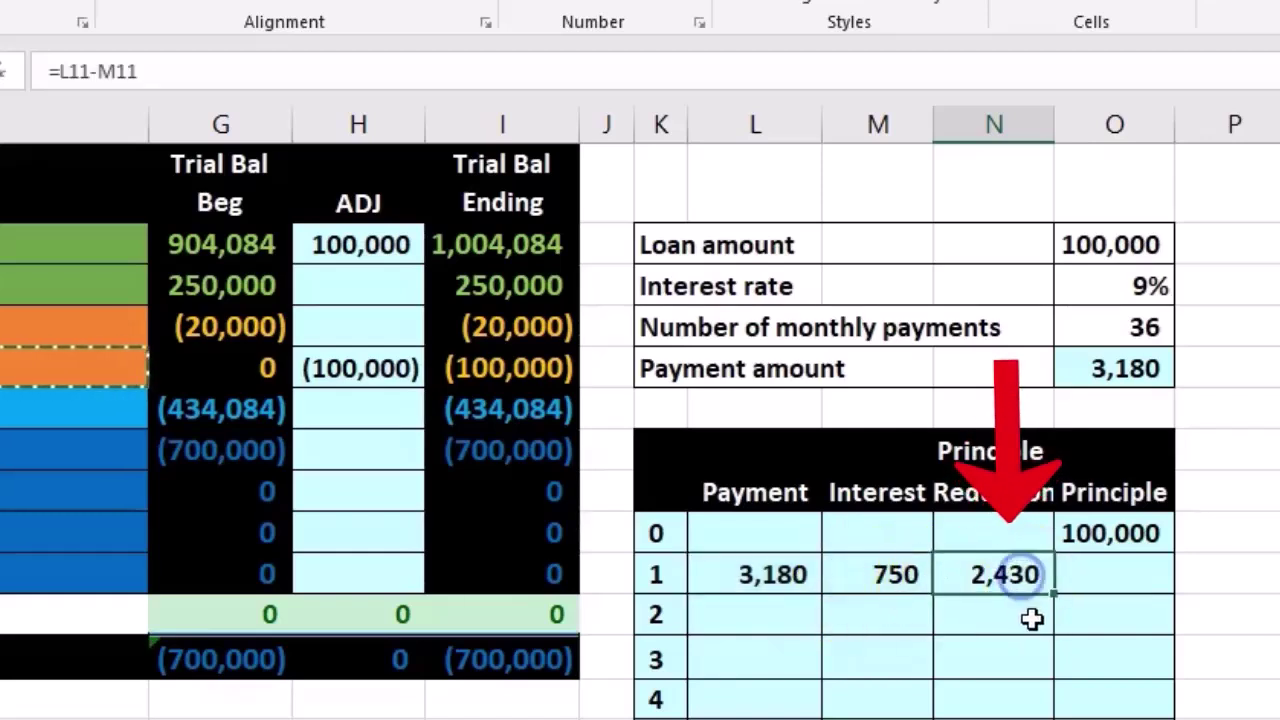
Calculate the period 1 principal balance in O11 with the formula =O10-N11.
click(1126, 576)
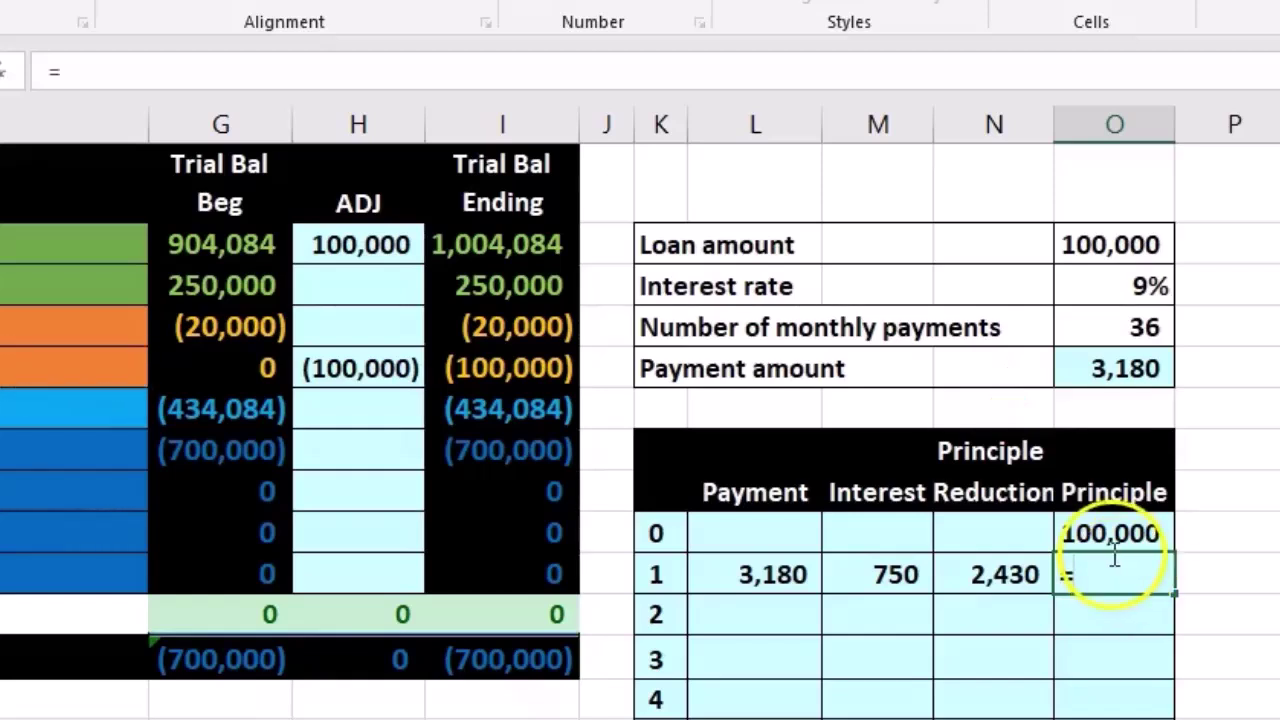
text(=)
click(1104, 534)
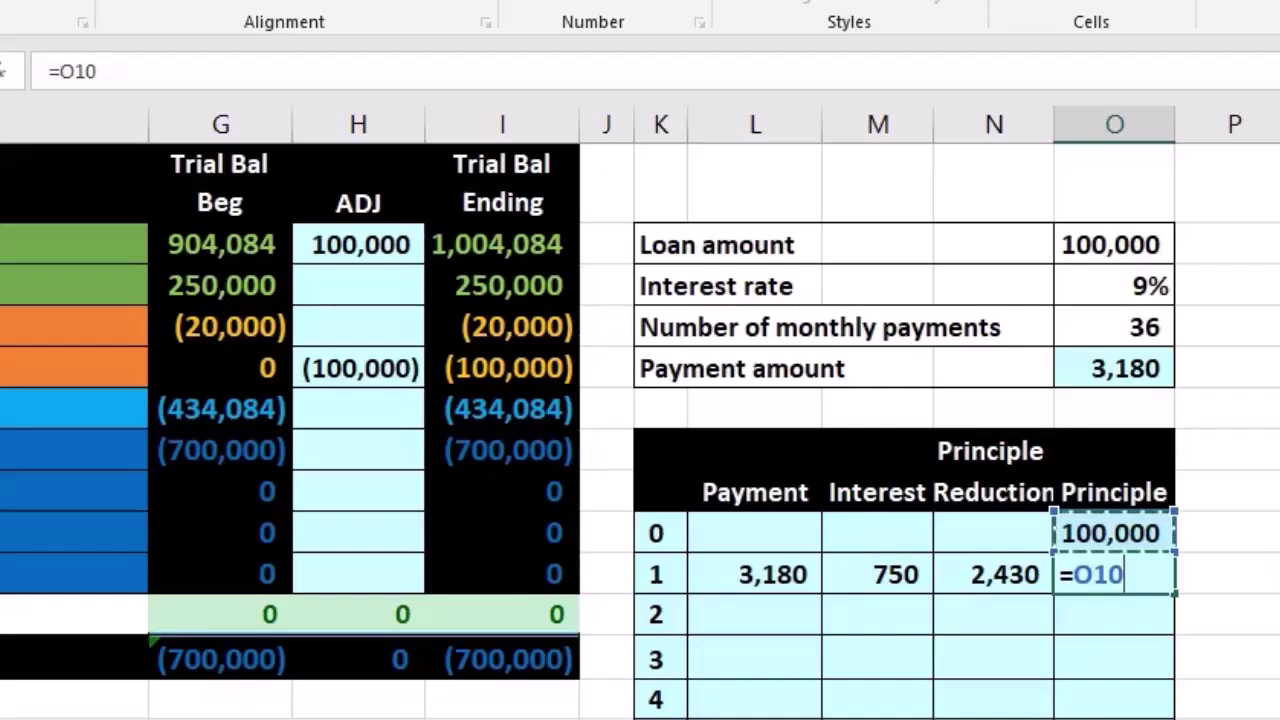
click(1012, 562)
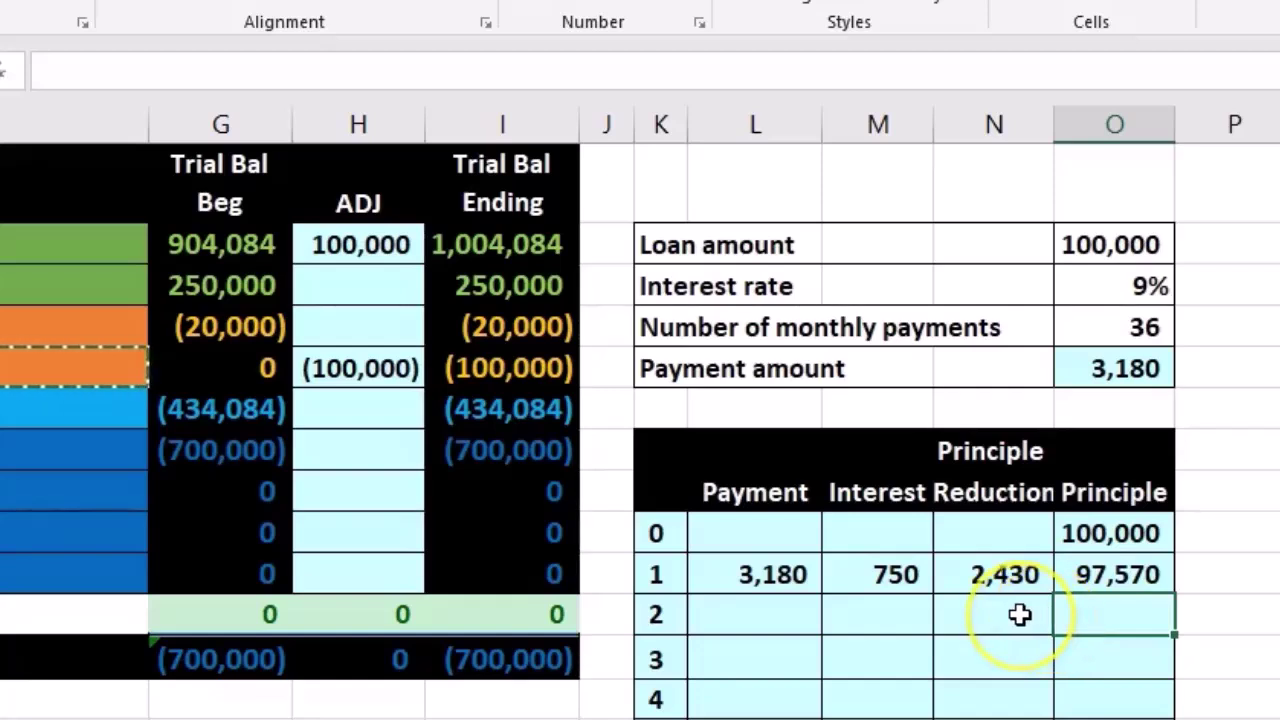
Review the period 1 row's formulas against the trial balance loan amount in I6, and inspect the table through period 36.
click(768, 573)
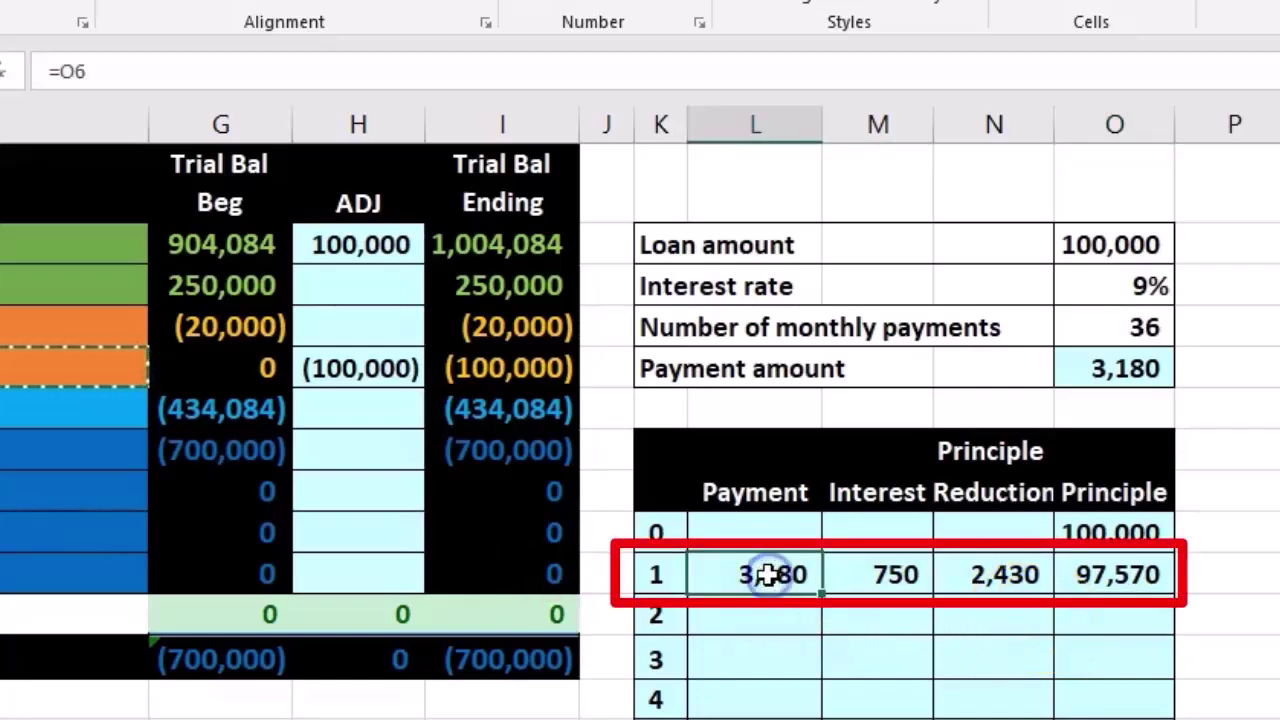
click(880, 566)
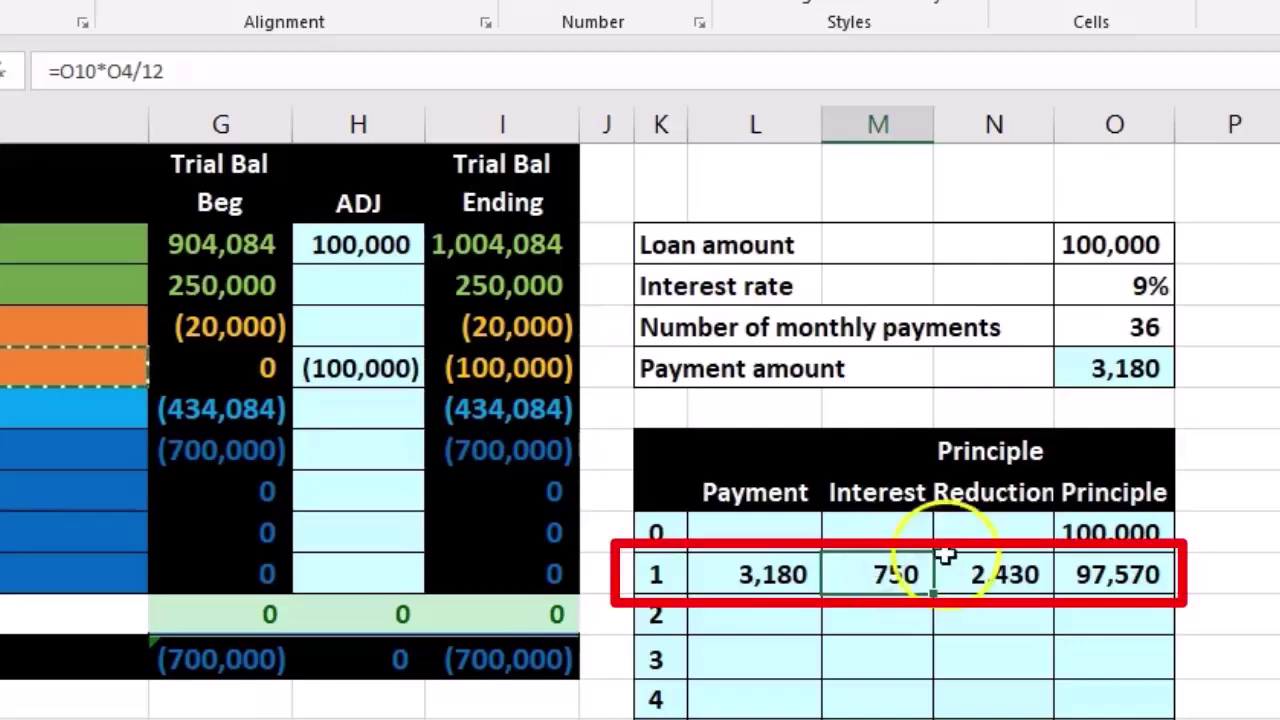
click(990, 568)
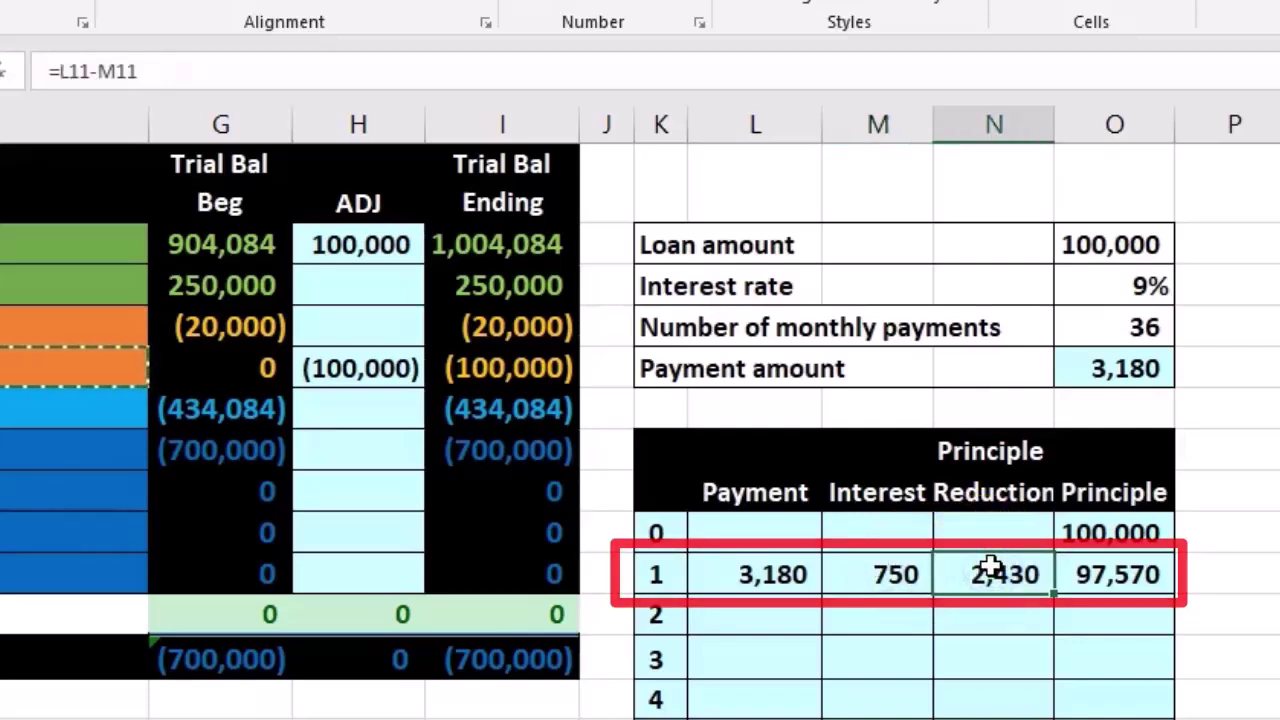
click(1118, 575)
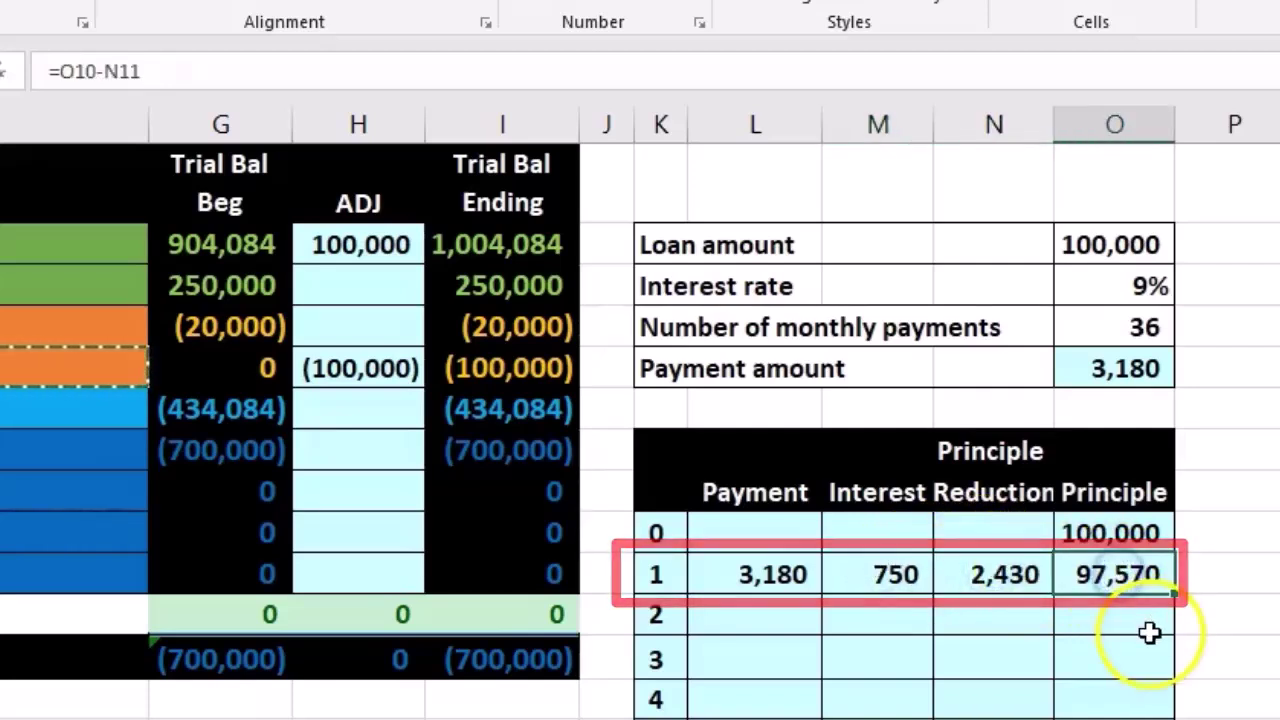
click(530, 372)
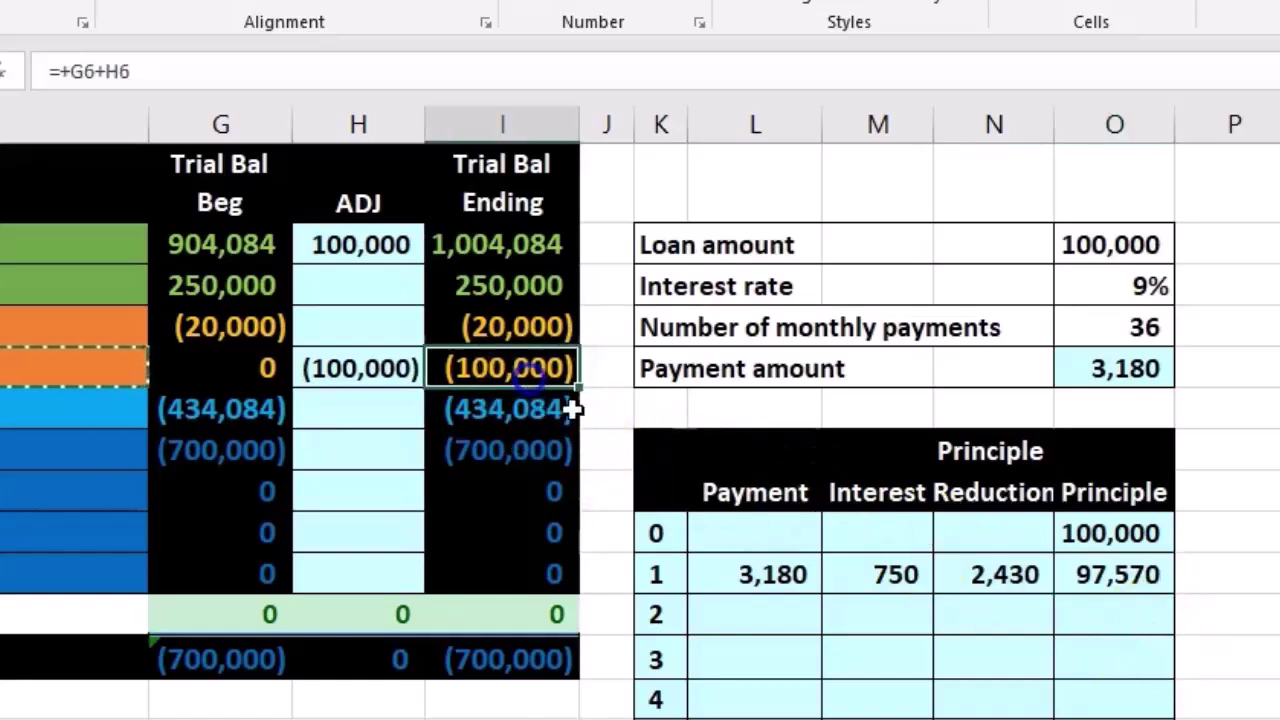
click(1125, 583)
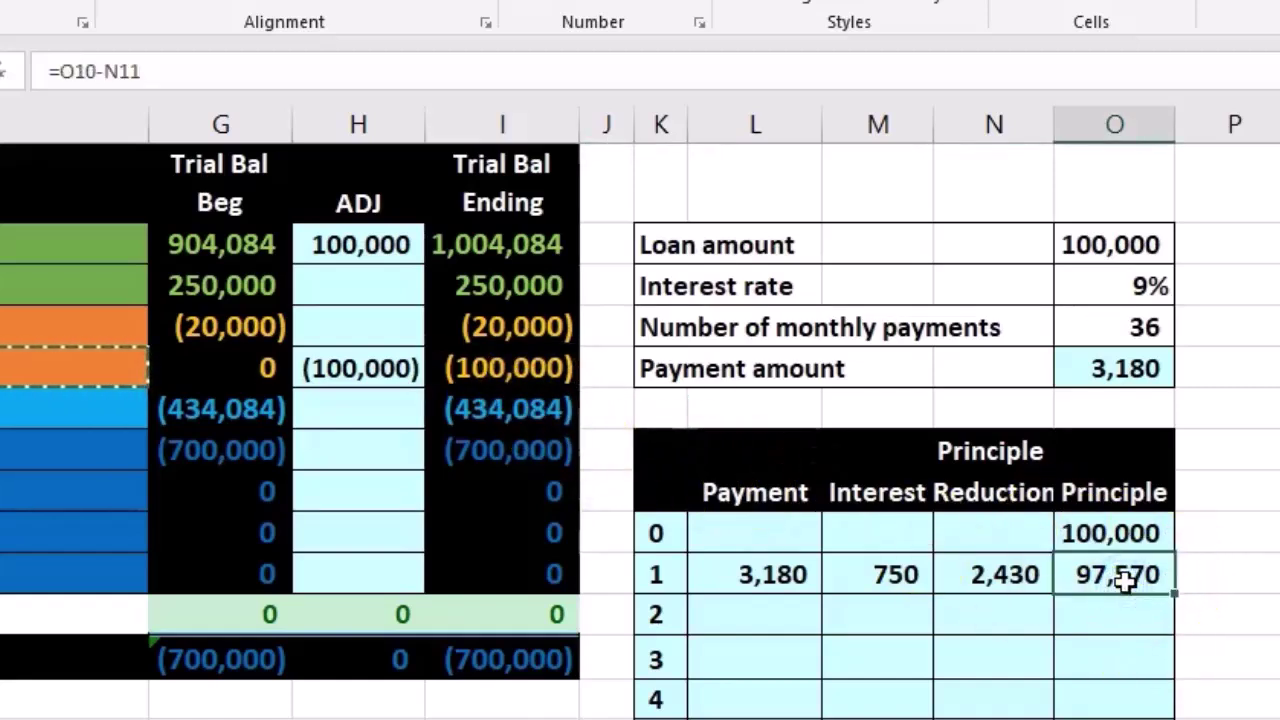
click(805, 612)
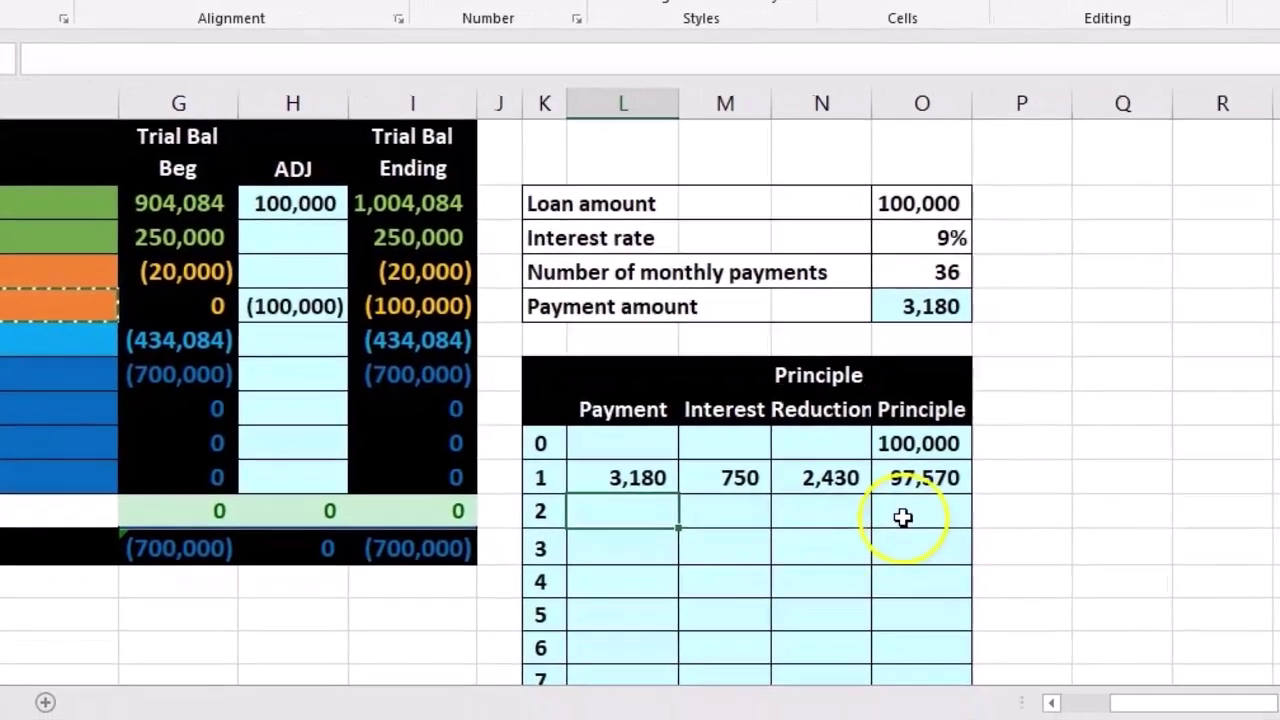
scroll(1088, 624, down, 2)
scroll(868, 500, down, 8)
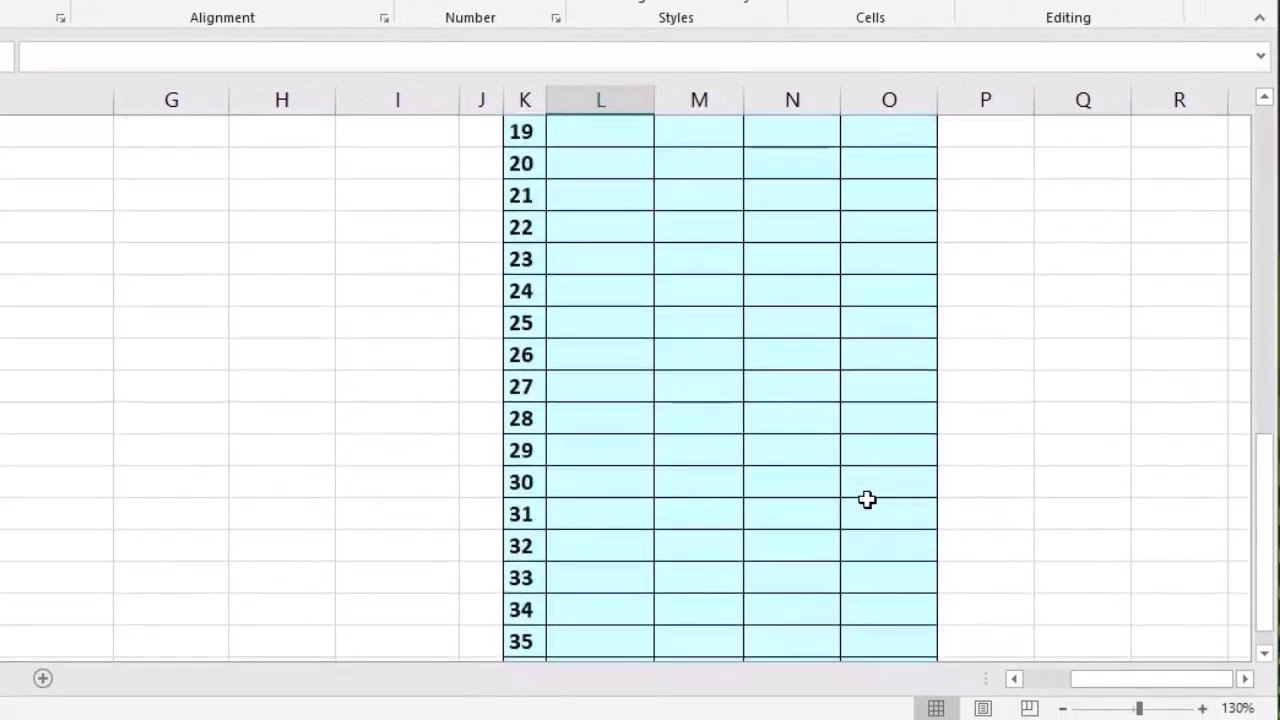
click(877, 576)
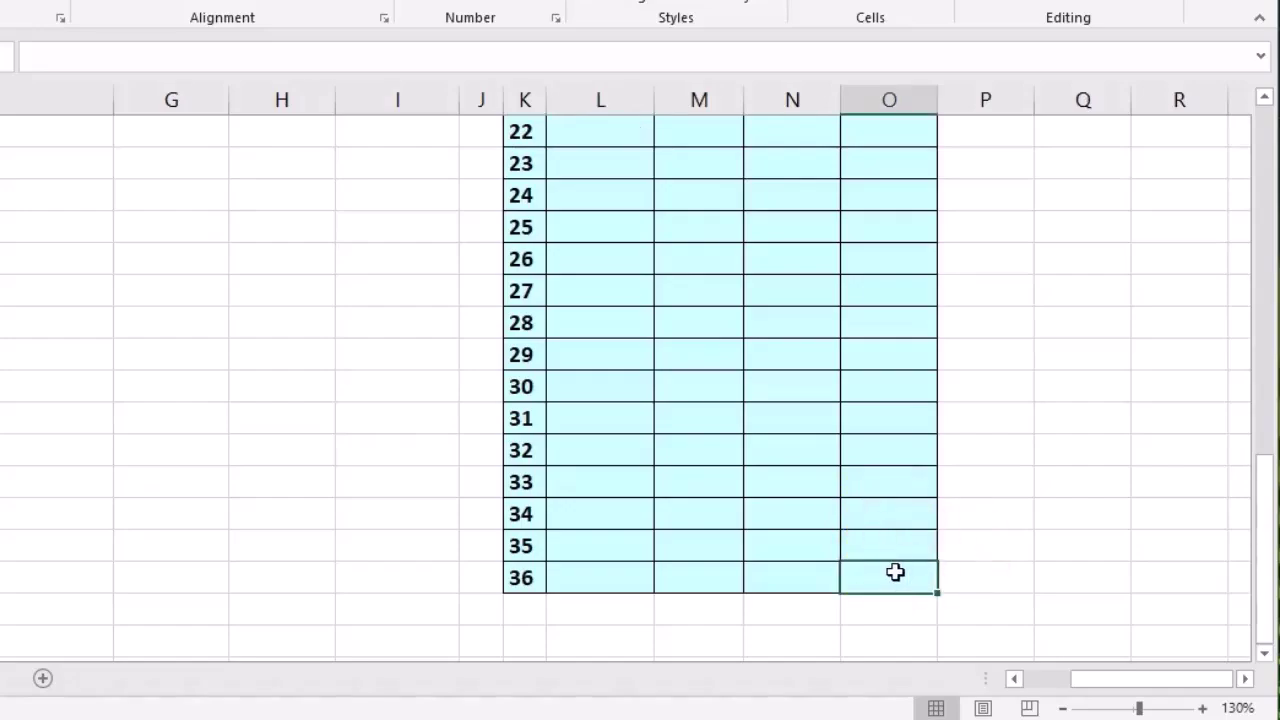
scroll(895, 572, up, 9)
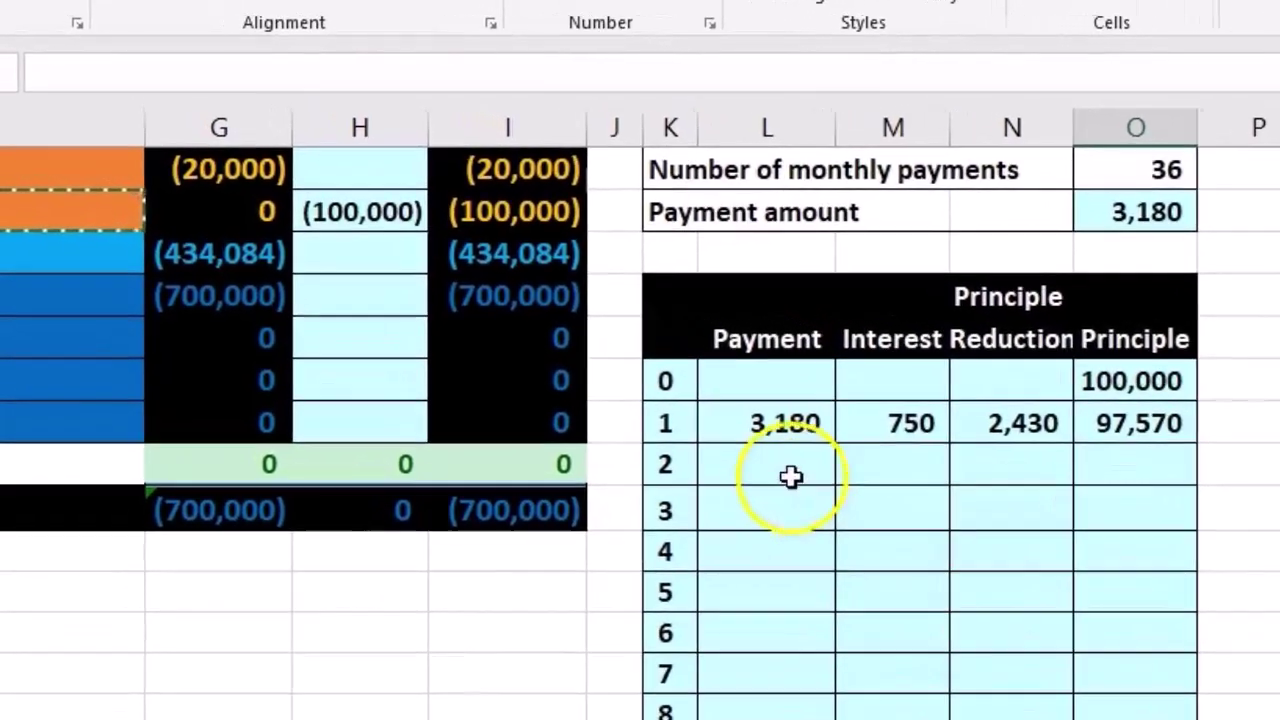
Fill the period 2 payment in L12 by referencing the period 1 payment with =L11.
click(609, 365)
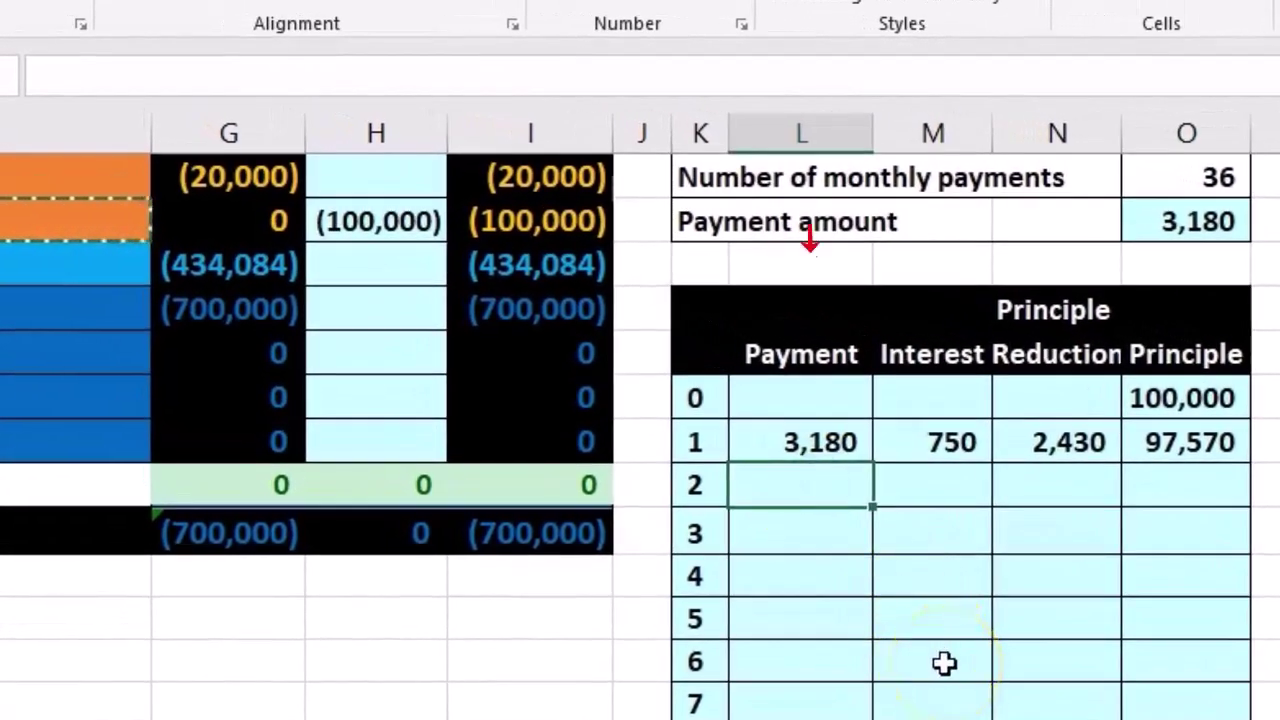
text(=)
key(Up)
key(Return)
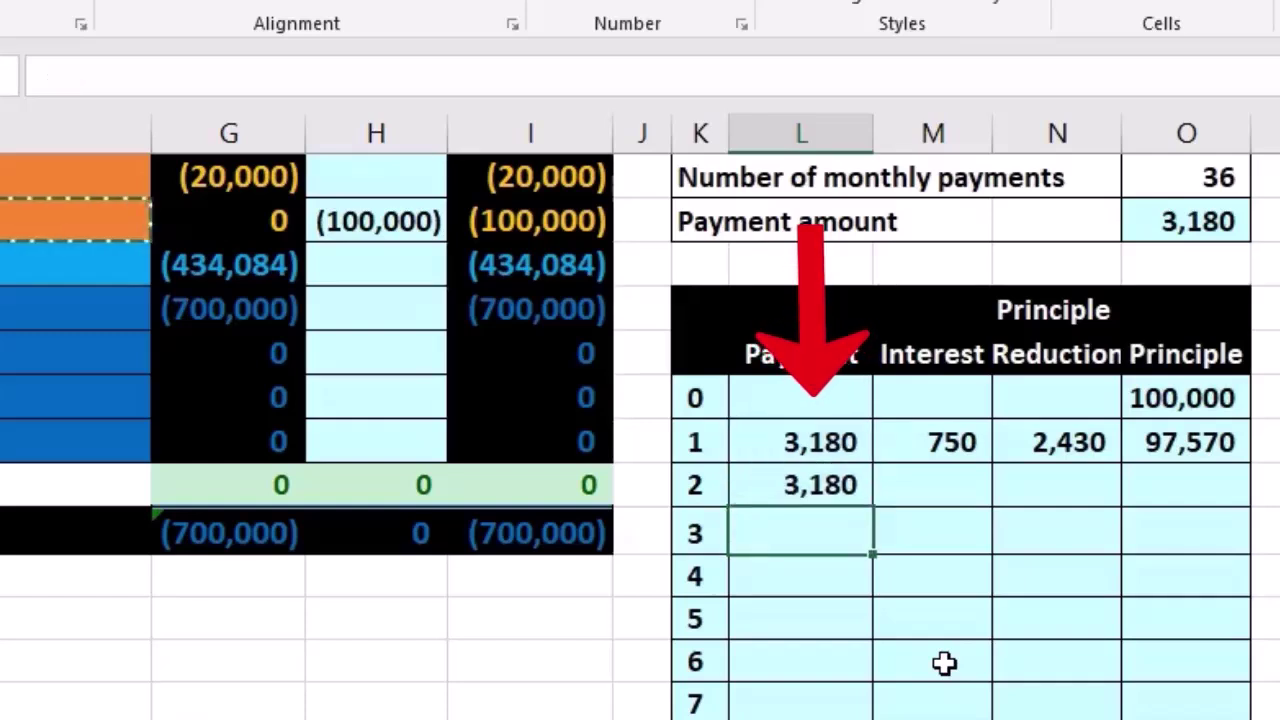
click(815, 486)
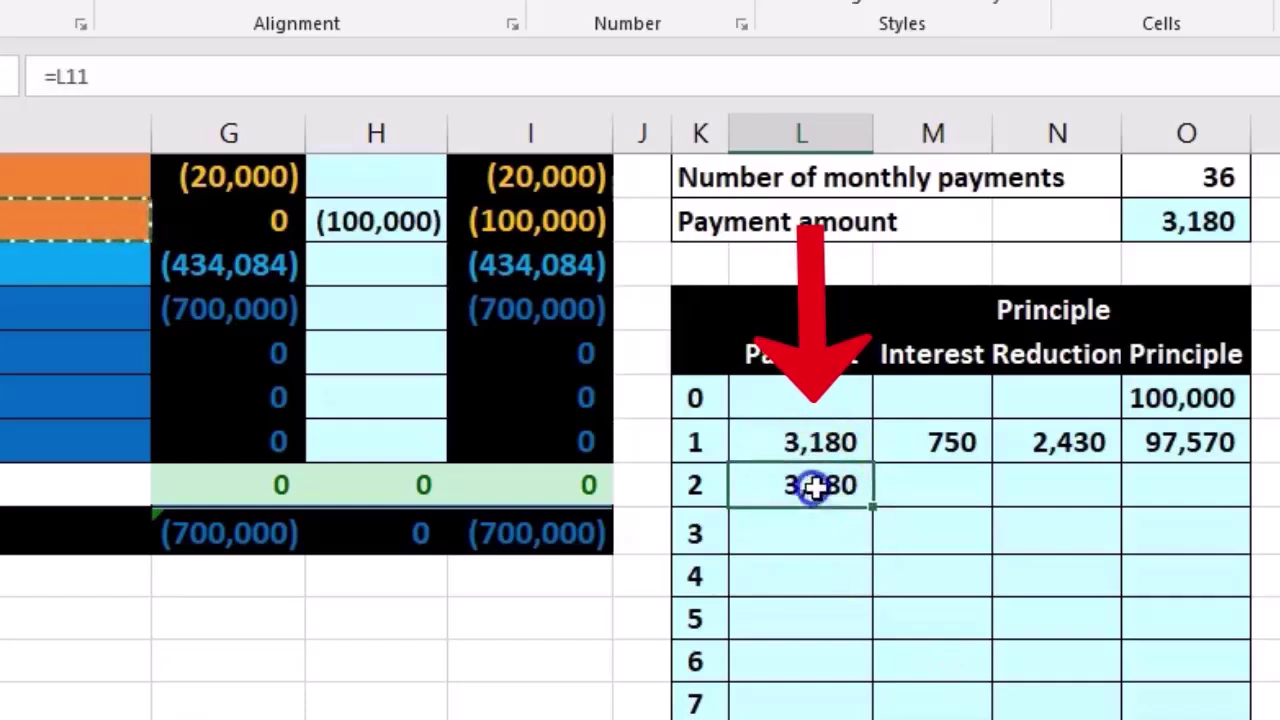
Calculate the period 2 interest in M12 from the period 1 balance with the formula =O11*O4/12.
click(905, 492)
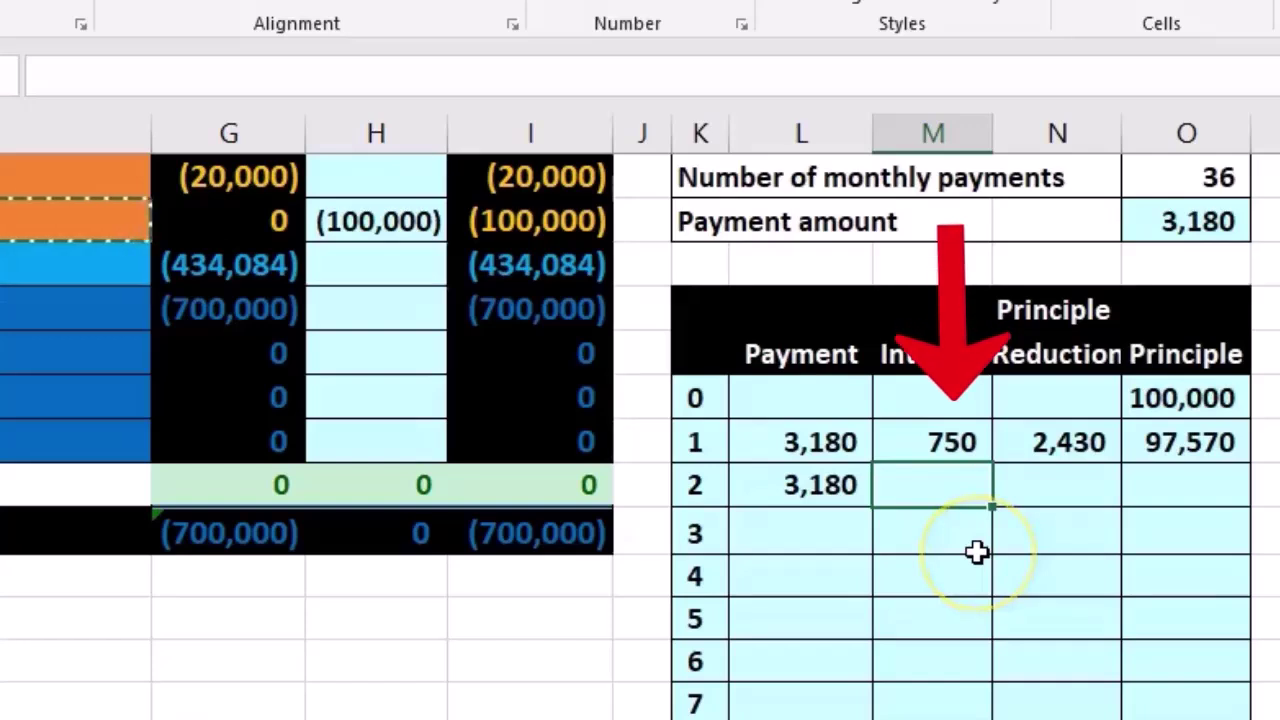
text(=)
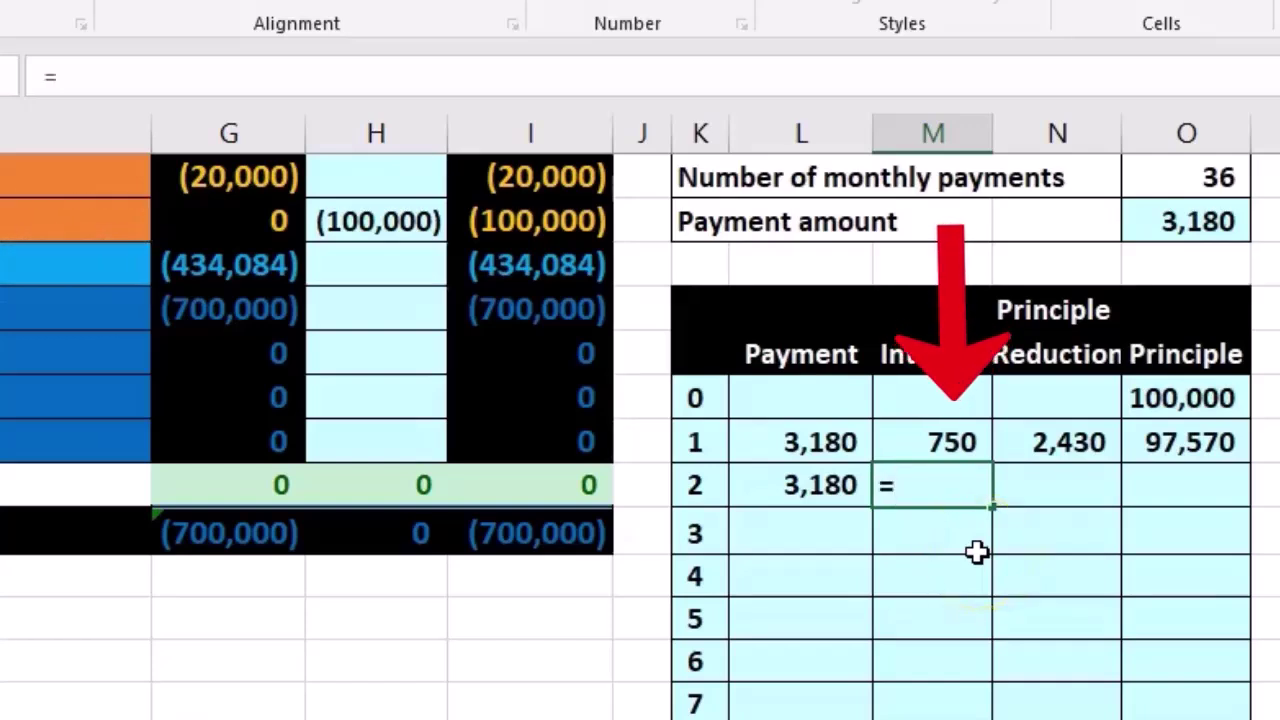
click(1200, 450)
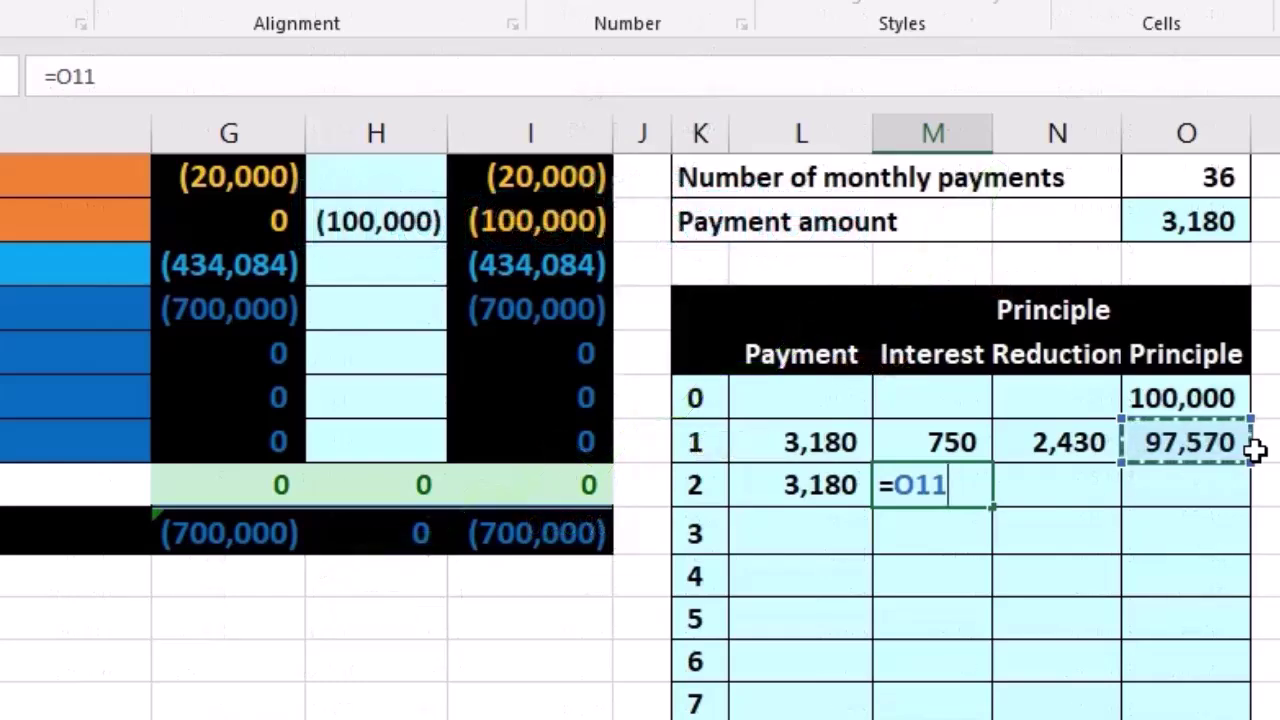
scroll(1255, 450, up, 2)
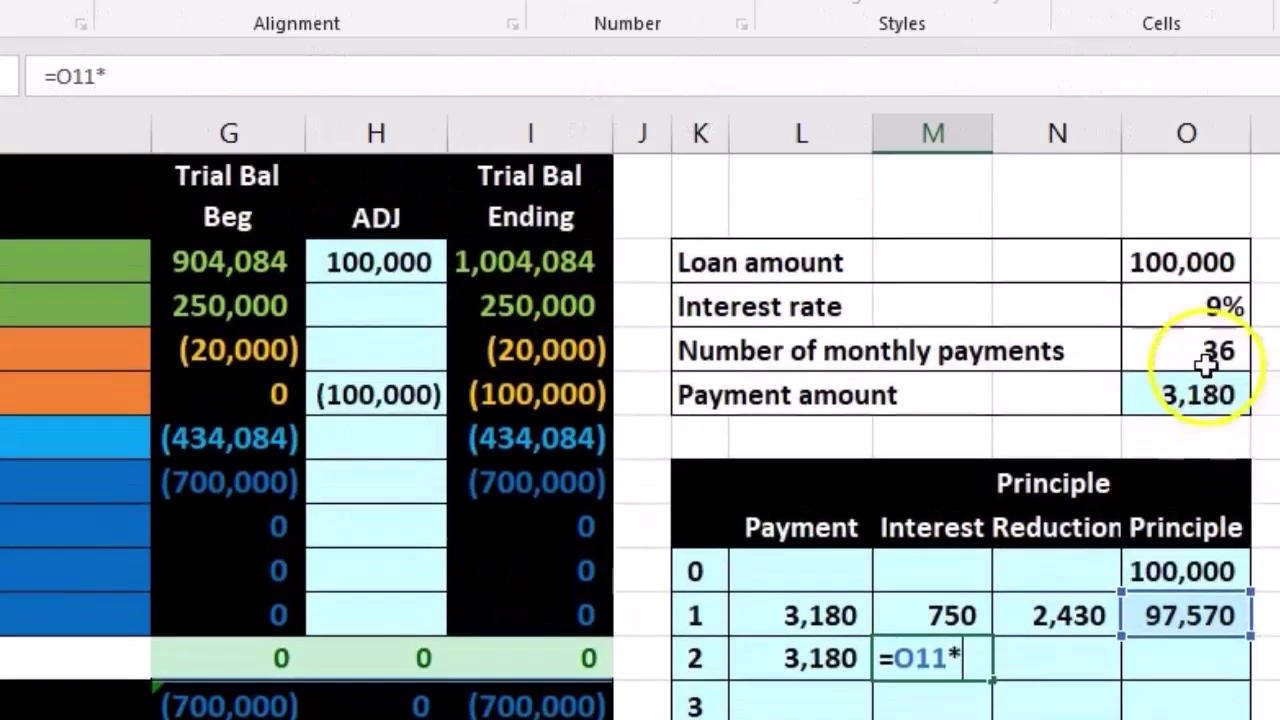
click(1186, 313)
text(/12)
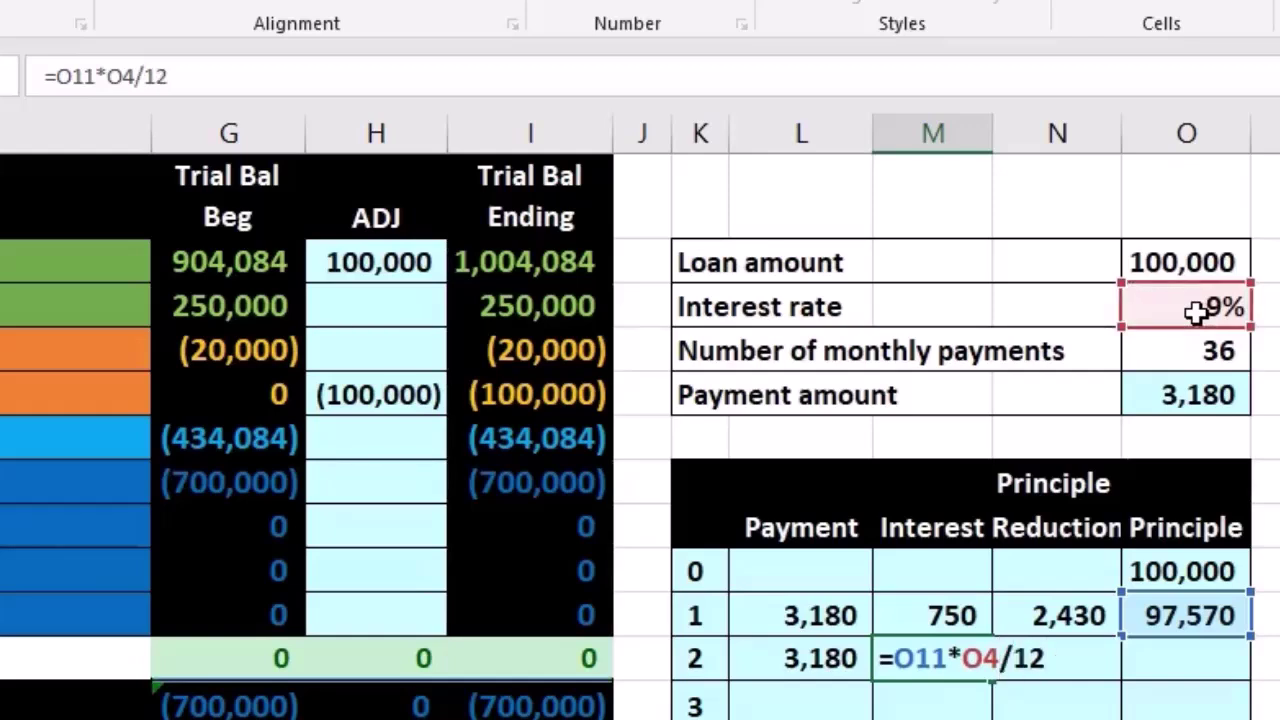
key(Return)
click(943, 657)
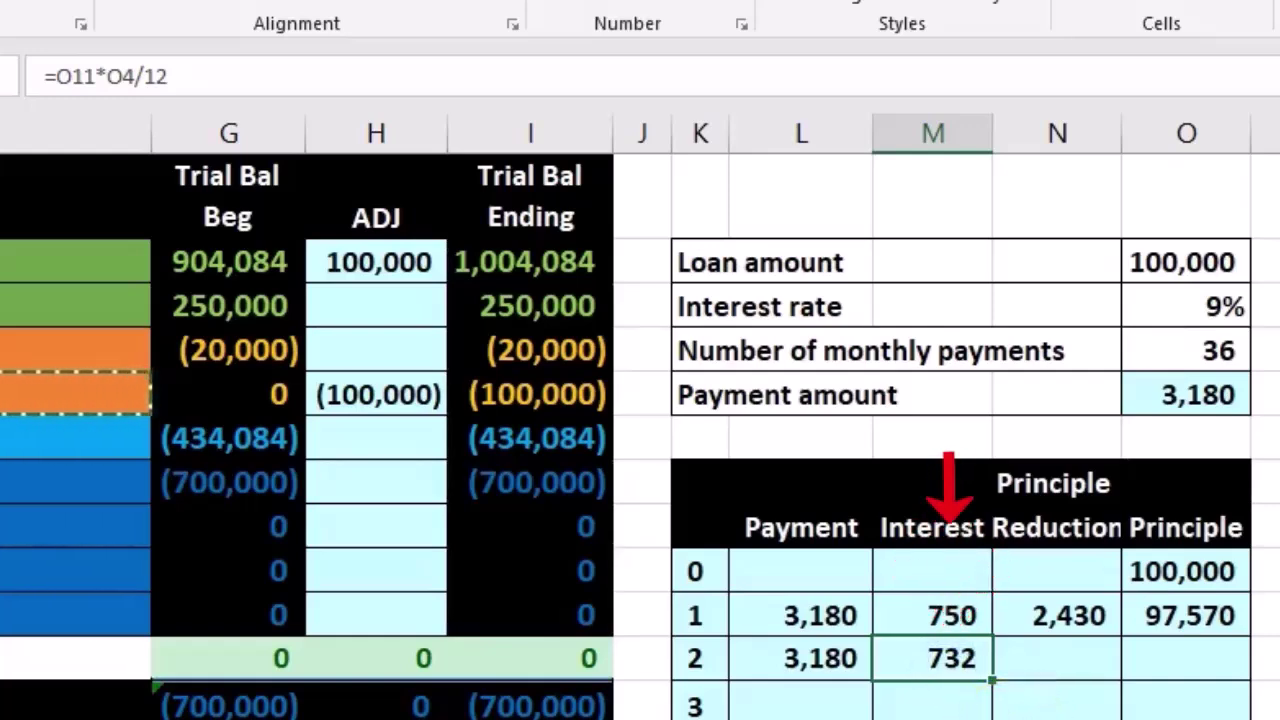
Calculate the period 2 principal reduction in N12 with the formula =L12-M12.
click(1088, 654)
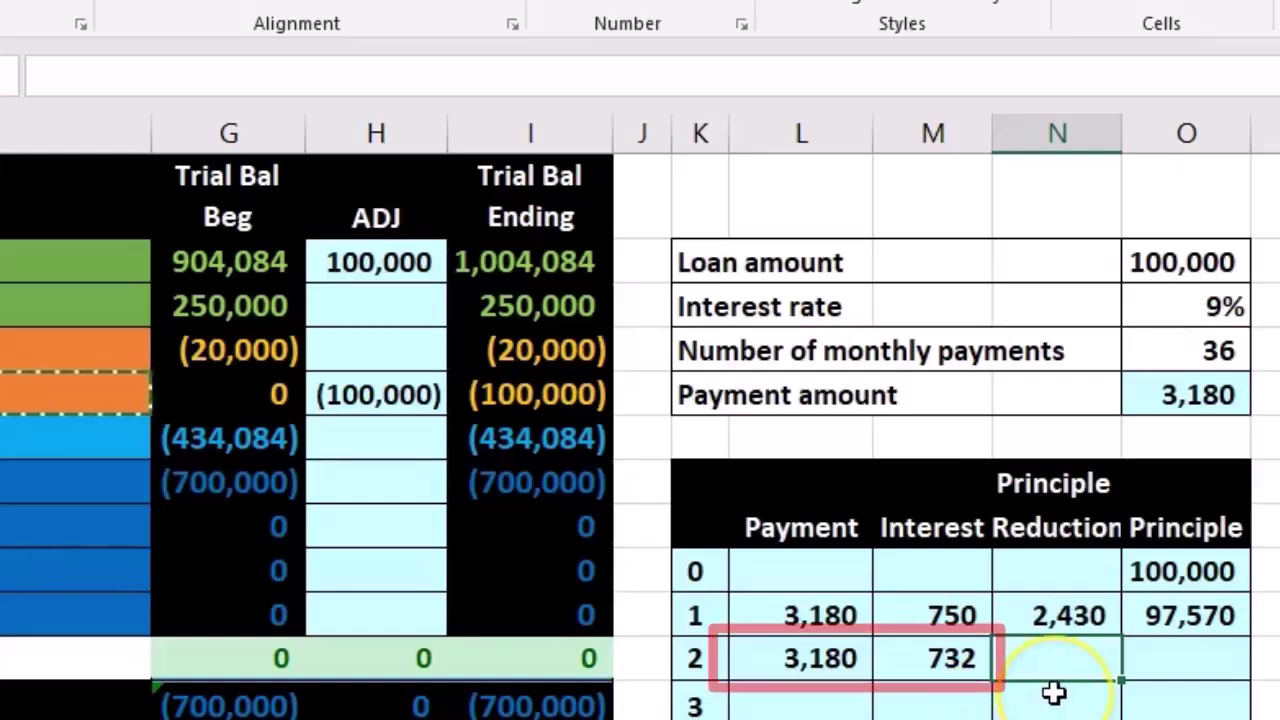
text(=)
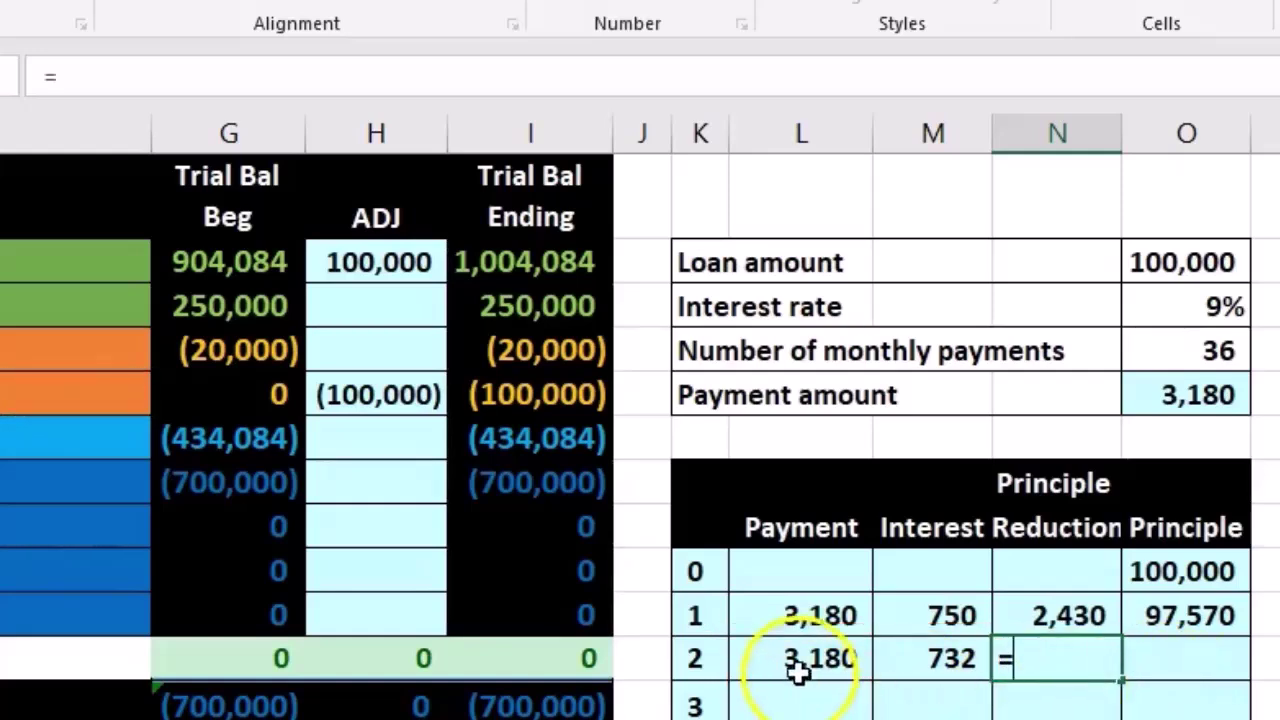
click(798, 674)
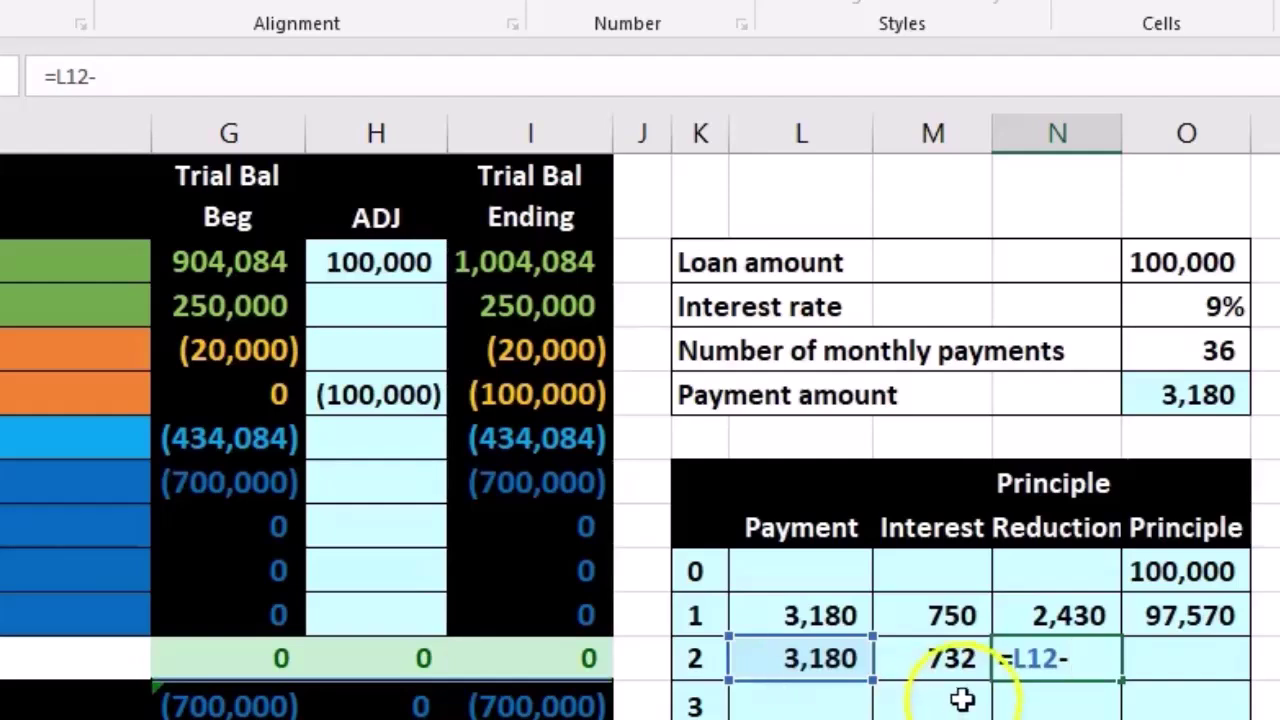
click(950, 670)
key(Return)
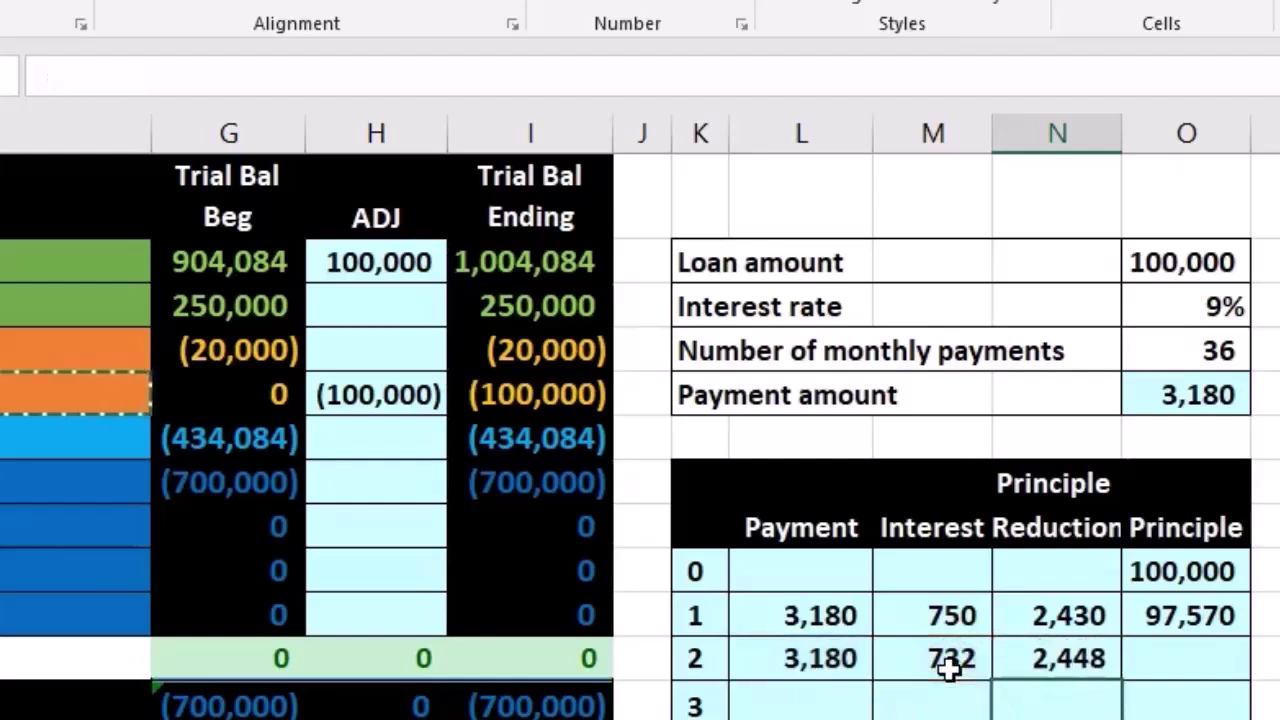
click(1068, 662)
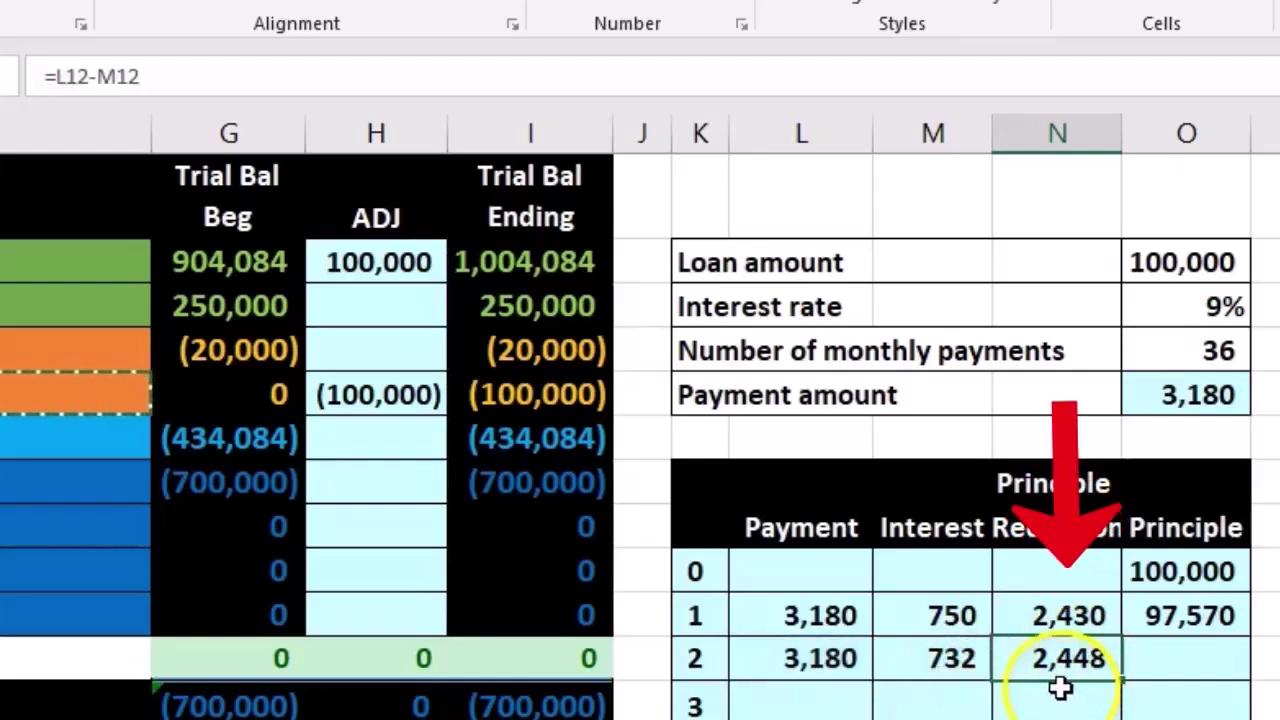
Calculate the period 2 principal balance in O12 with the formula =O11-N12.
click(1163, 657)
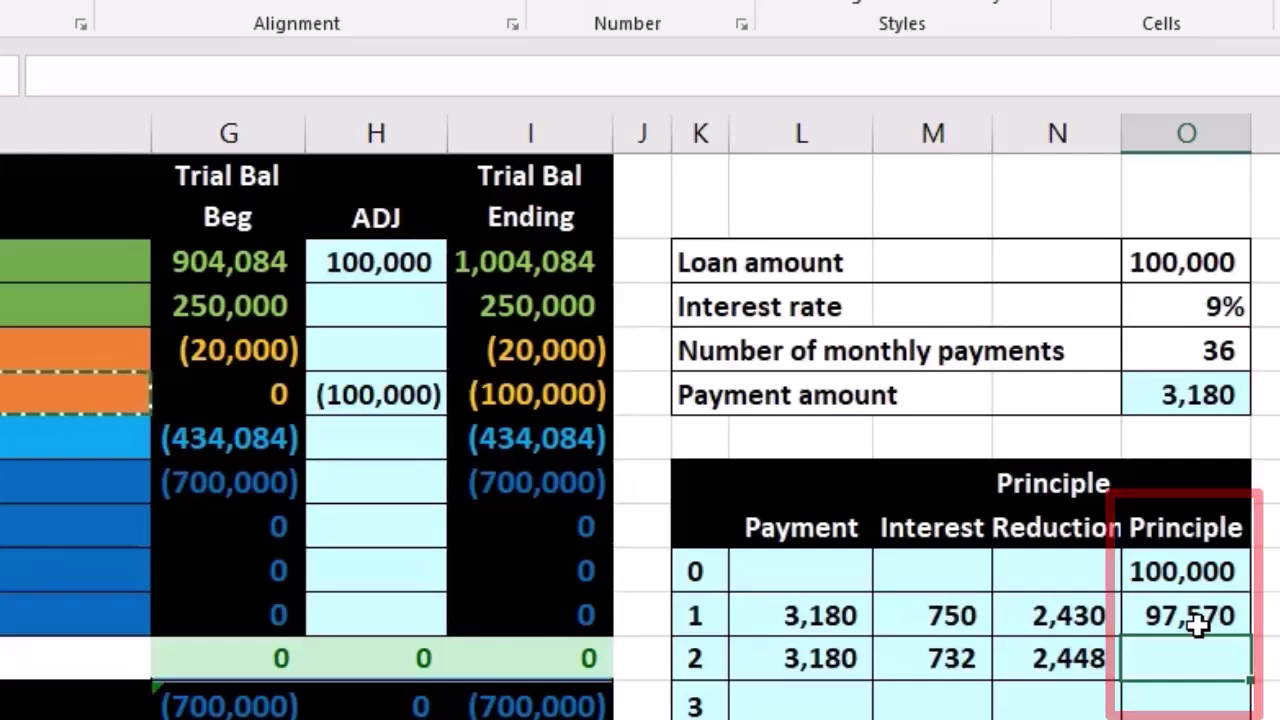
click(1214, 669)
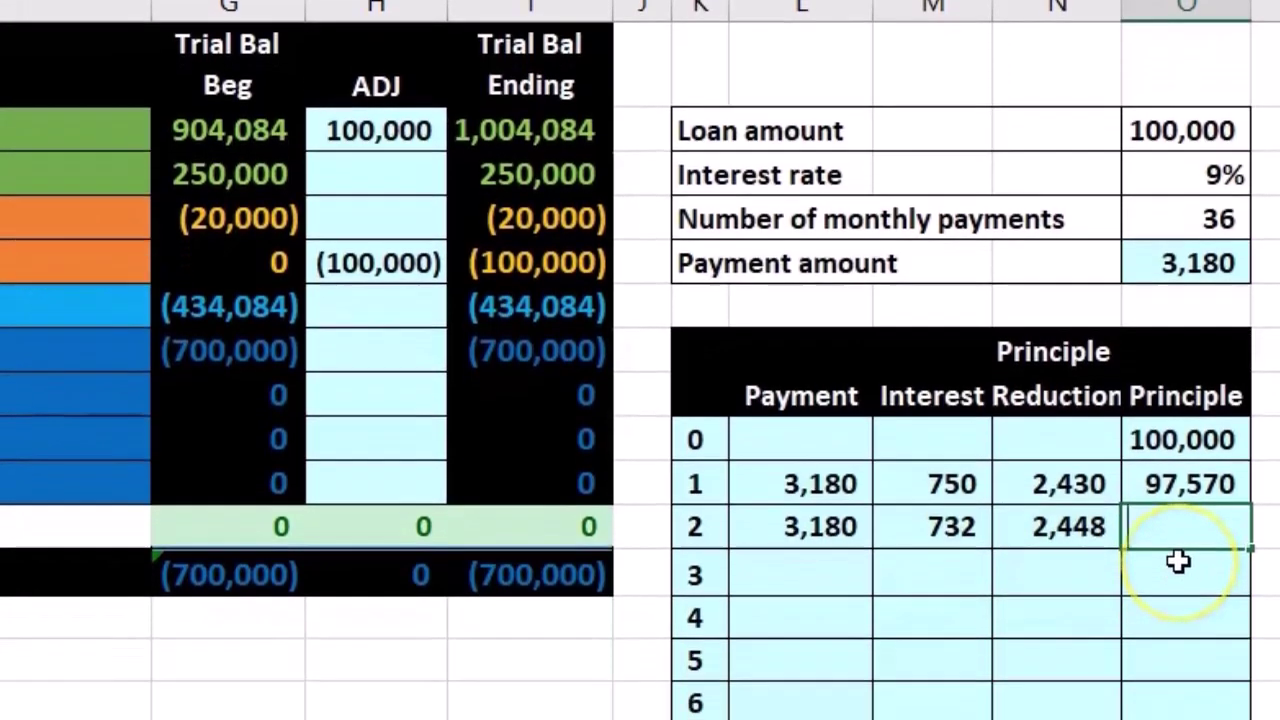
text(=)
click(1186, 448)
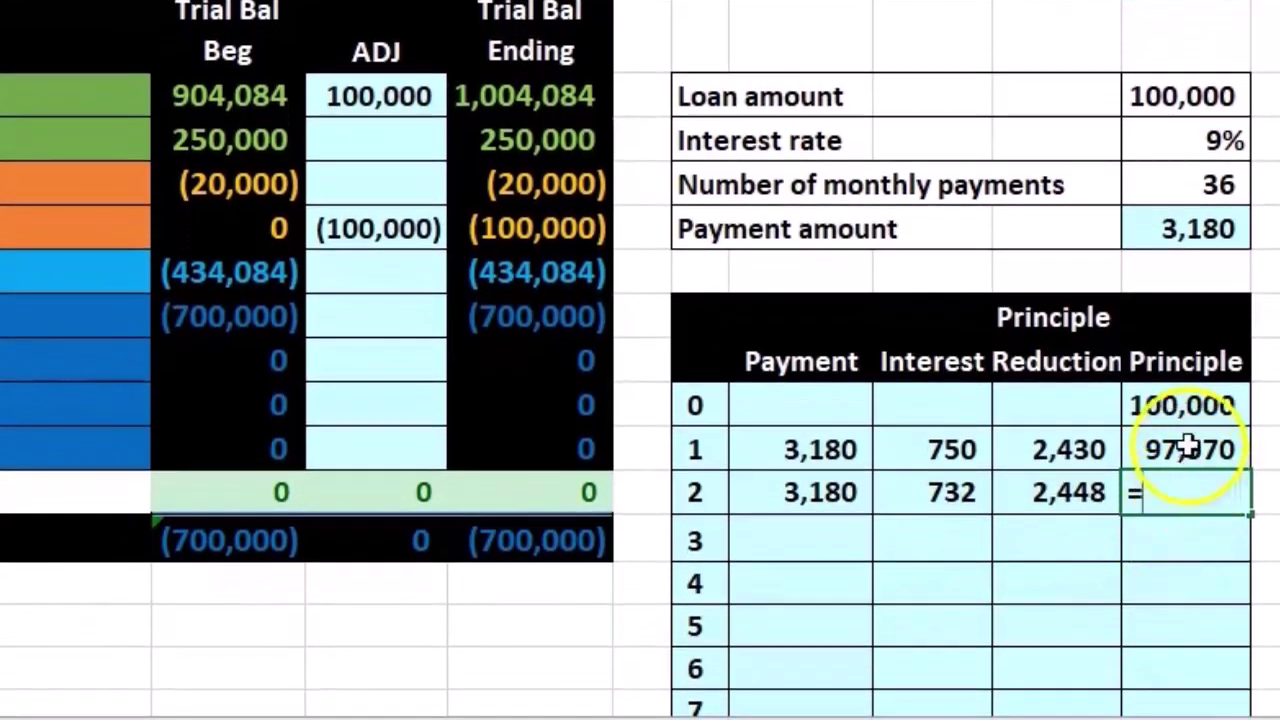
text(-)
click(1075, 487)
key(Return)
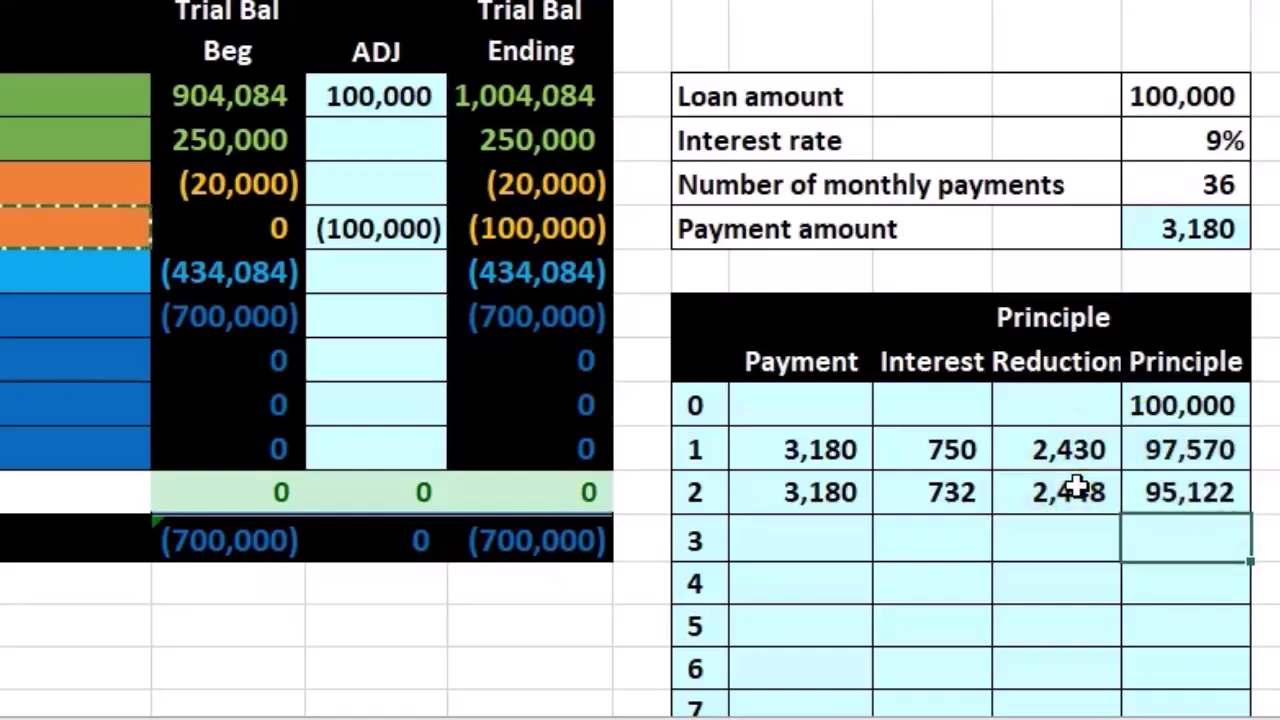
Fill the period 3 payment in L13 by referencing the period 2 payment with =L12.
click(846, 540)
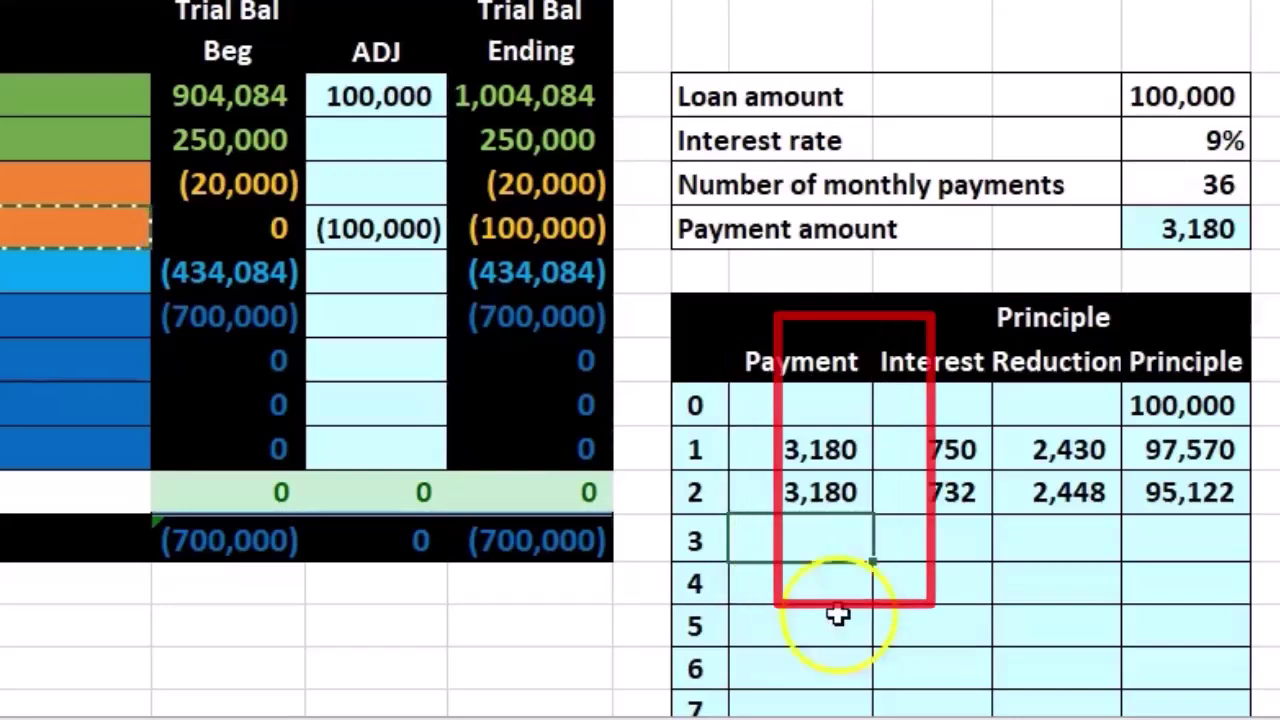
text(=)
key(Up)
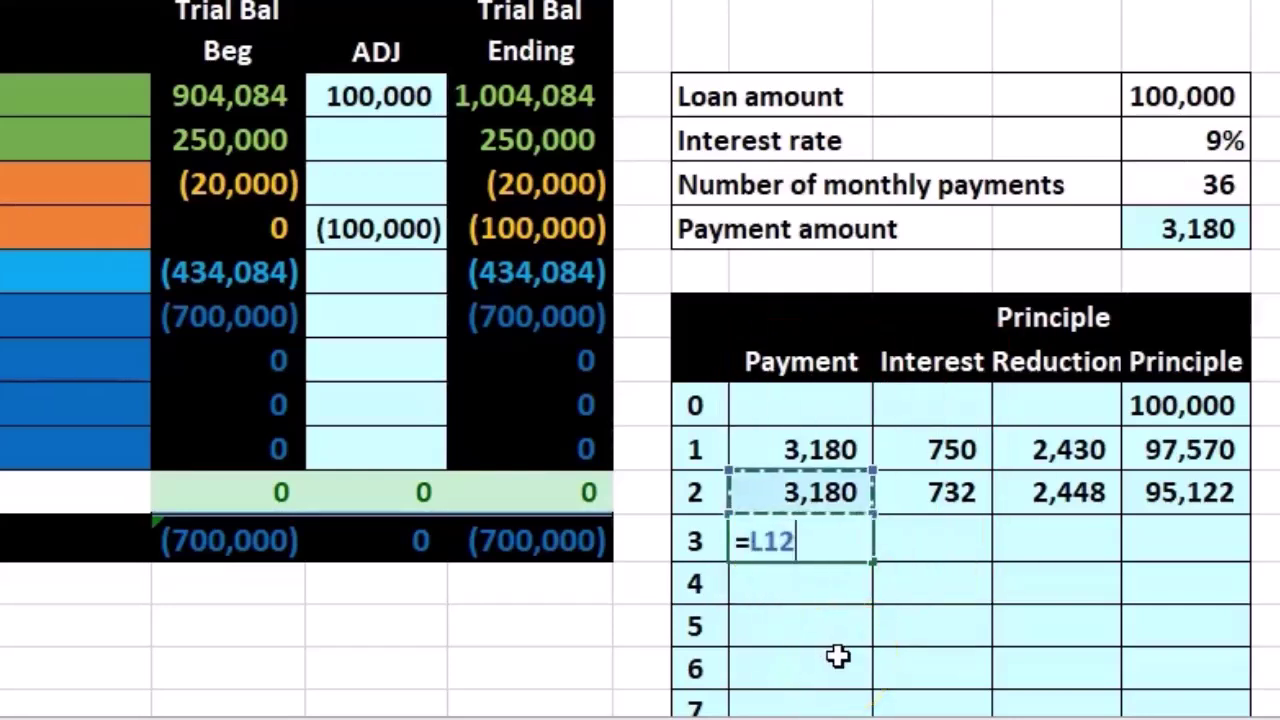
key(Return)
Calculate the period 3 interest in M13 from the period 2 balance with the formula =O12*O4/12.
click(882, 525)
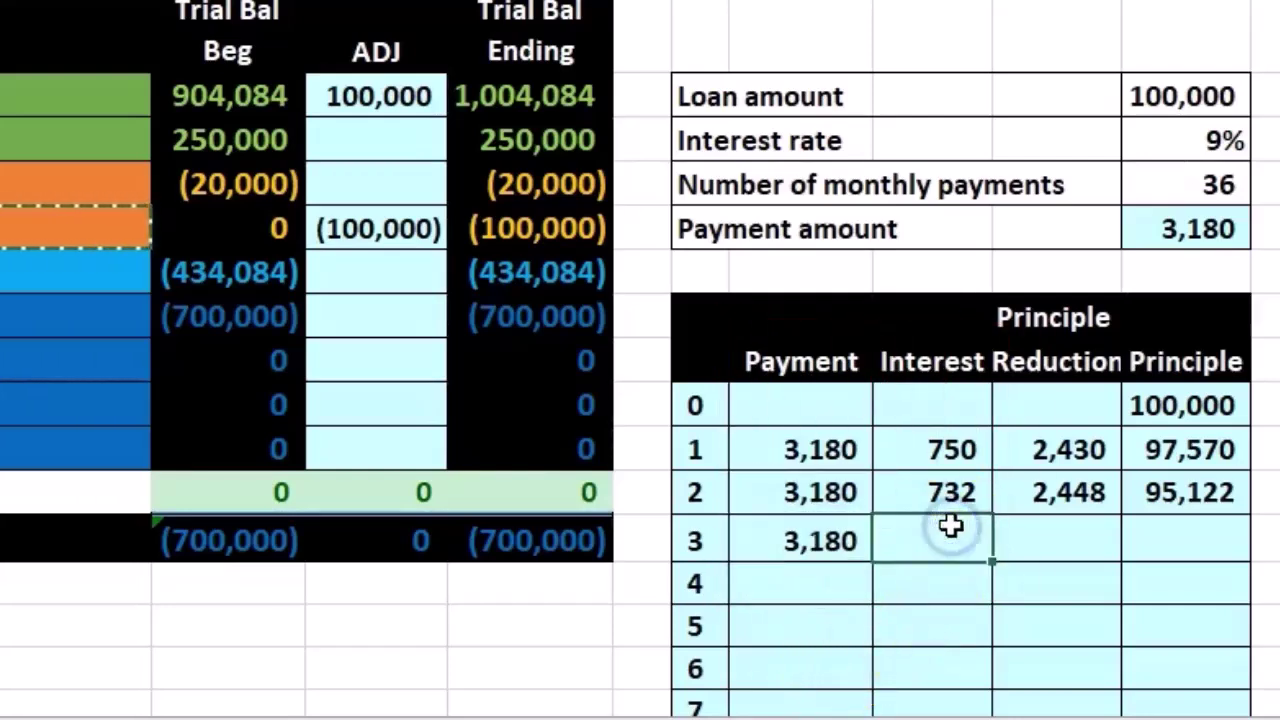
text(=)
click(1165, 492)
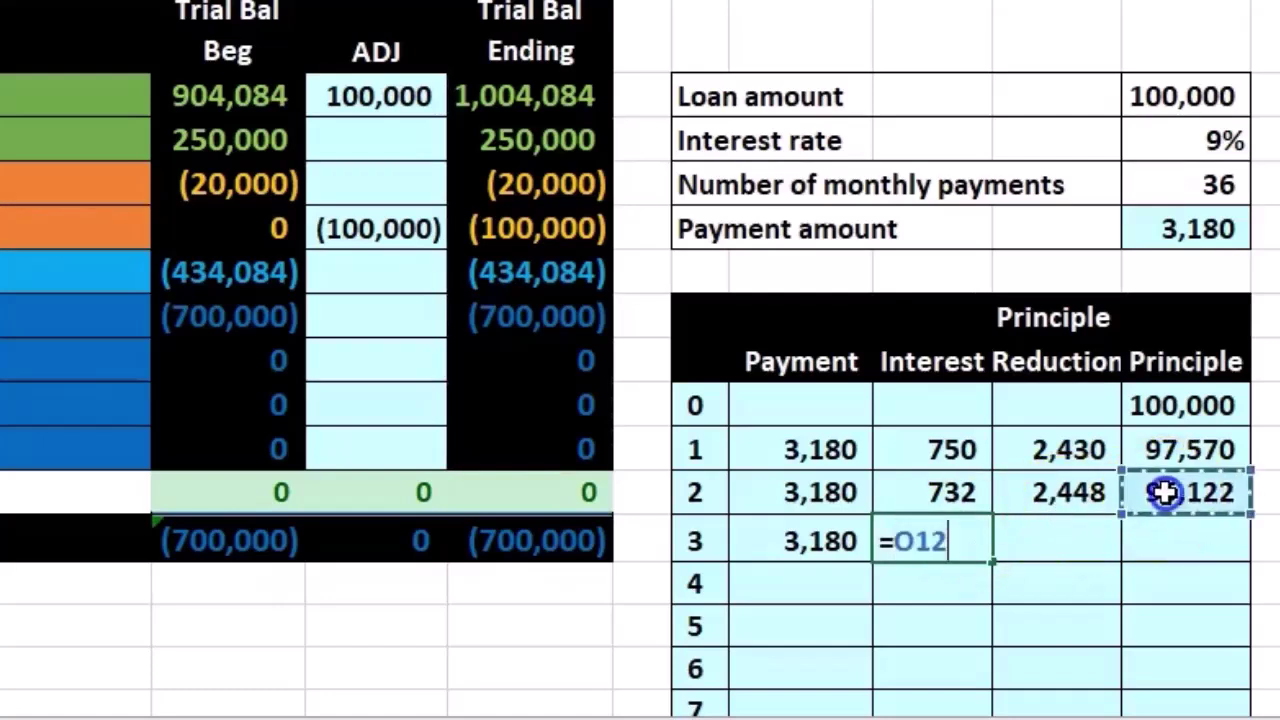
click(1180, 484)
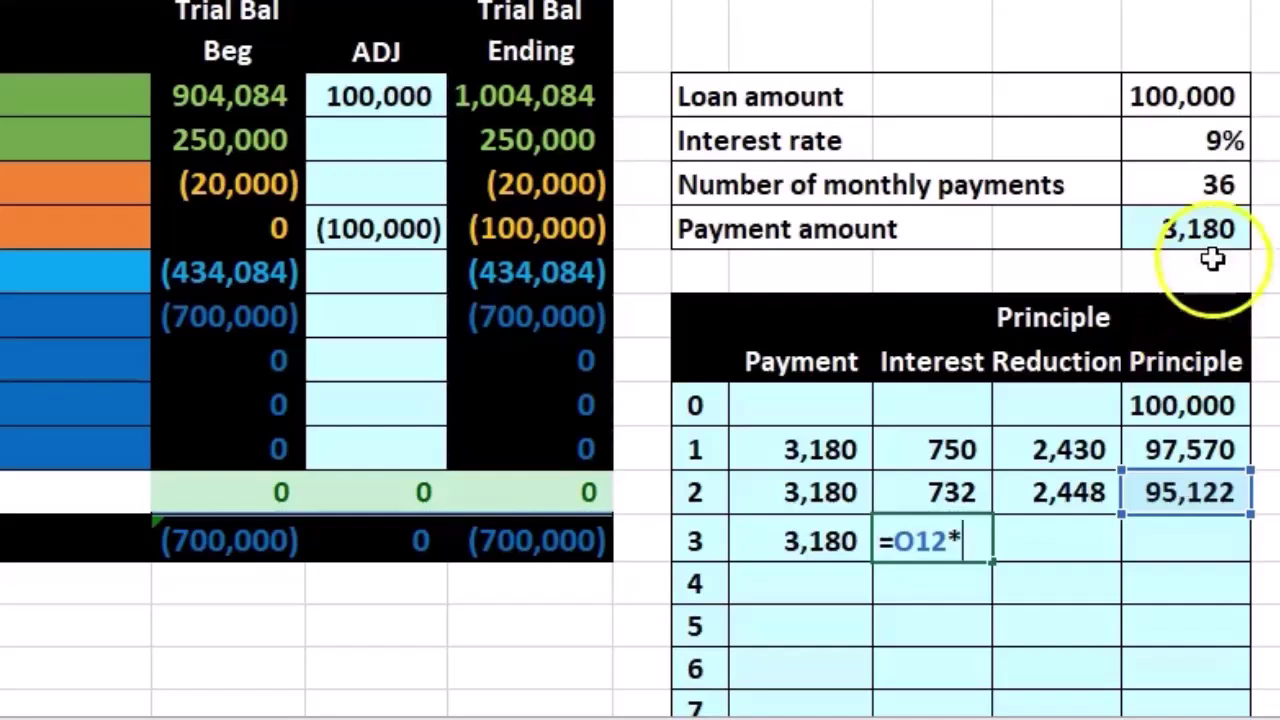
click(1197, 142)
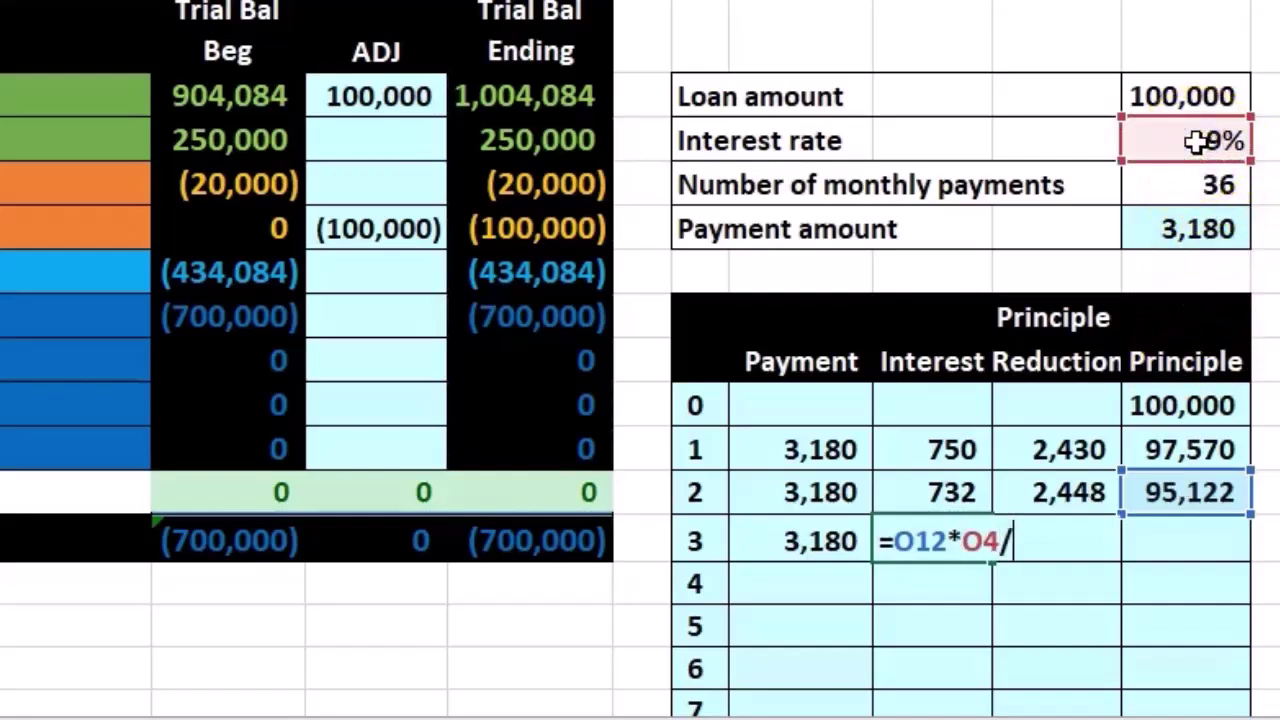
key(Return)
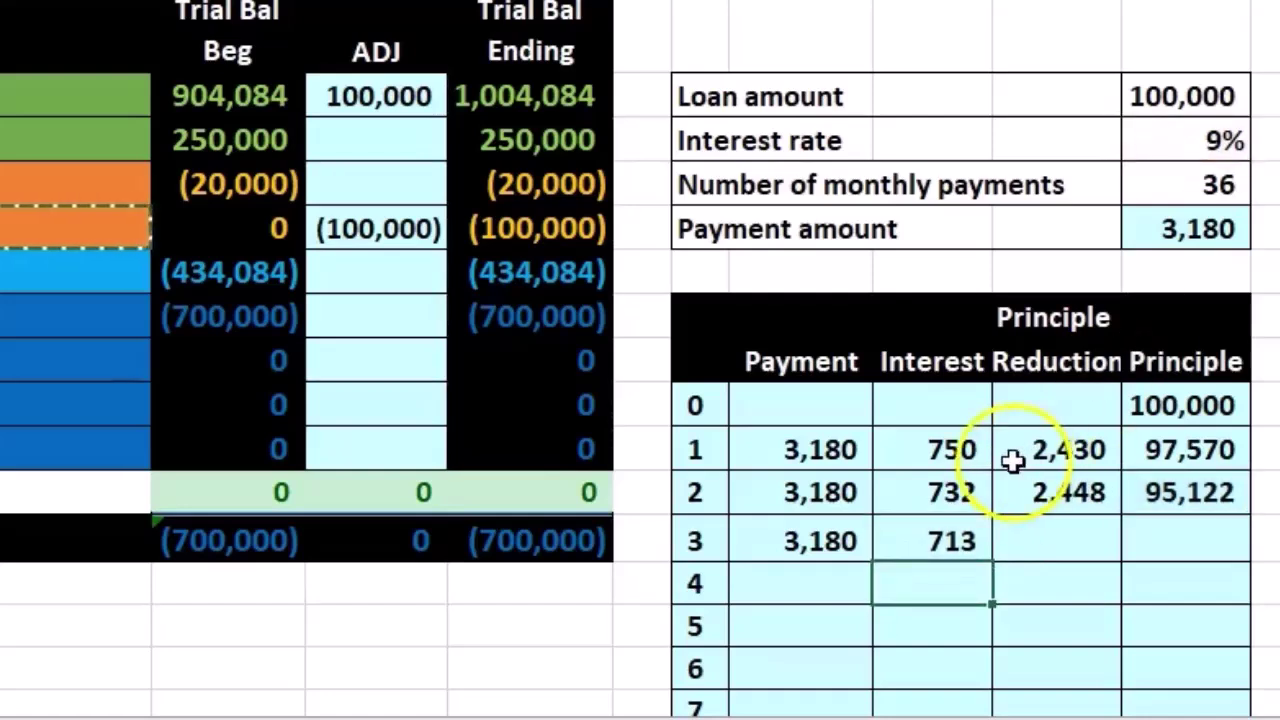
Calculate the period 3 principal reduction in N13 with the formula =L13-M13.
click(1040, 537)
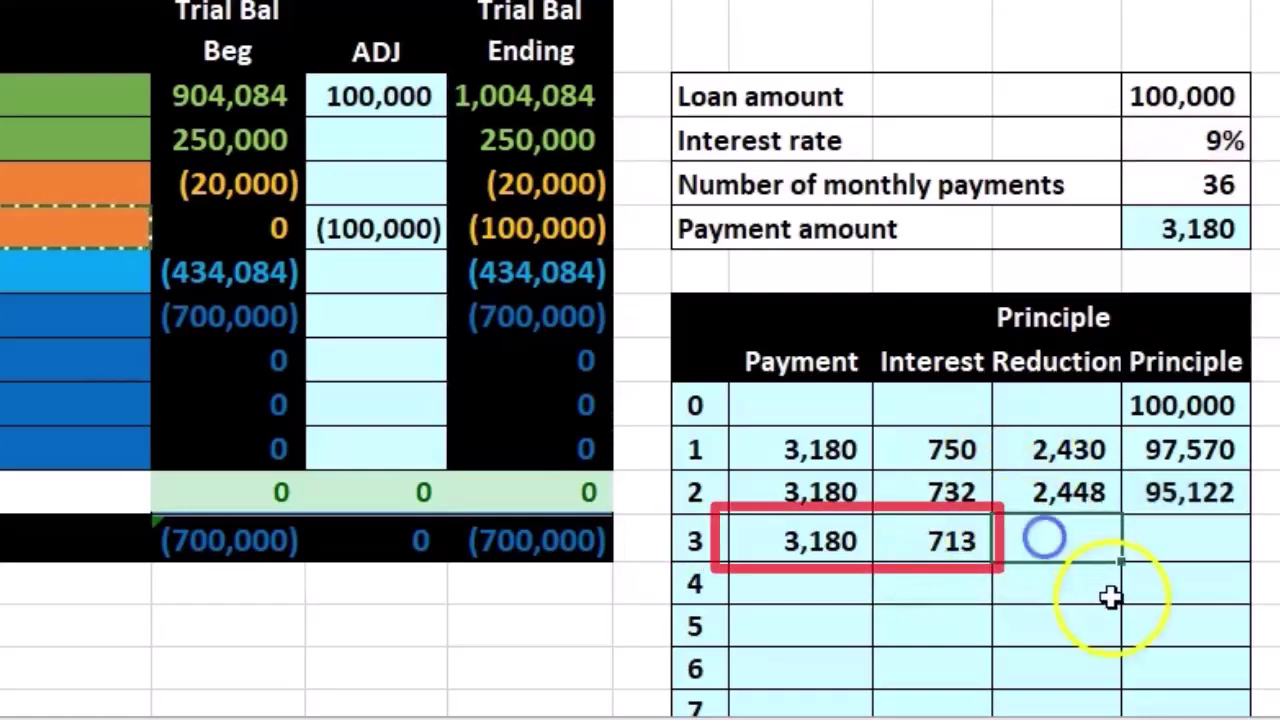
text(=)
click(835, 541)
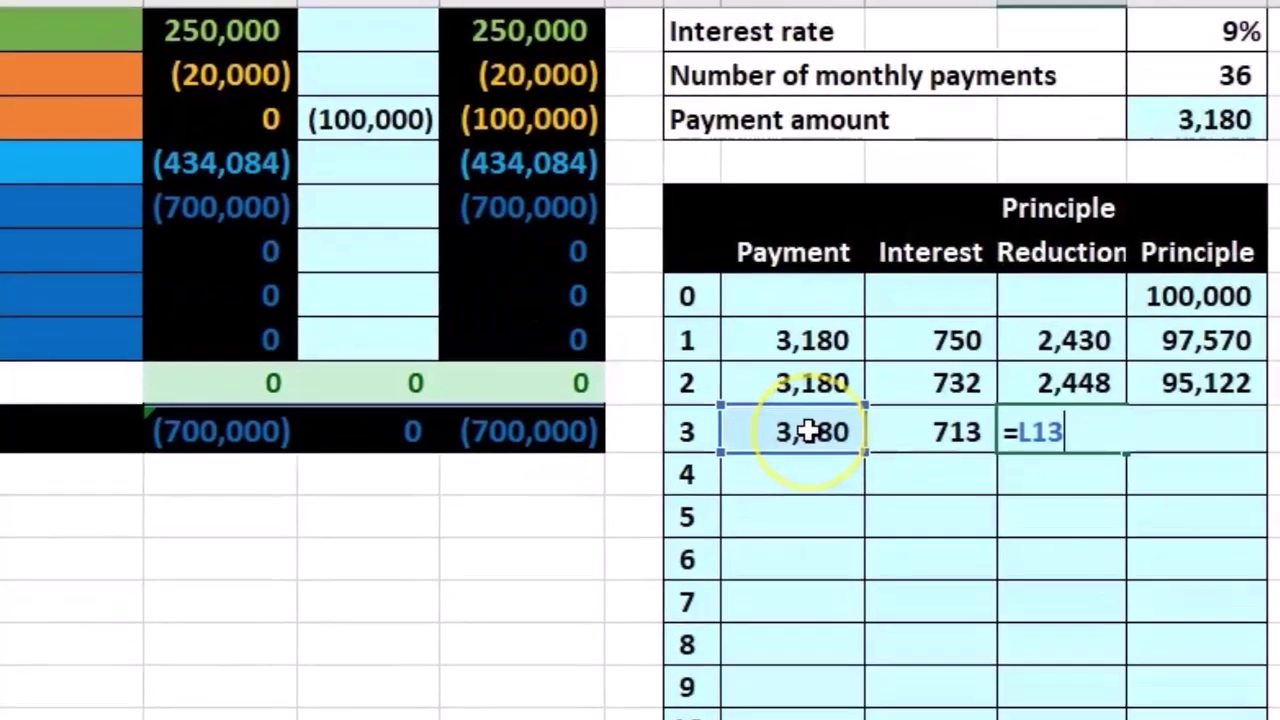
text(-)
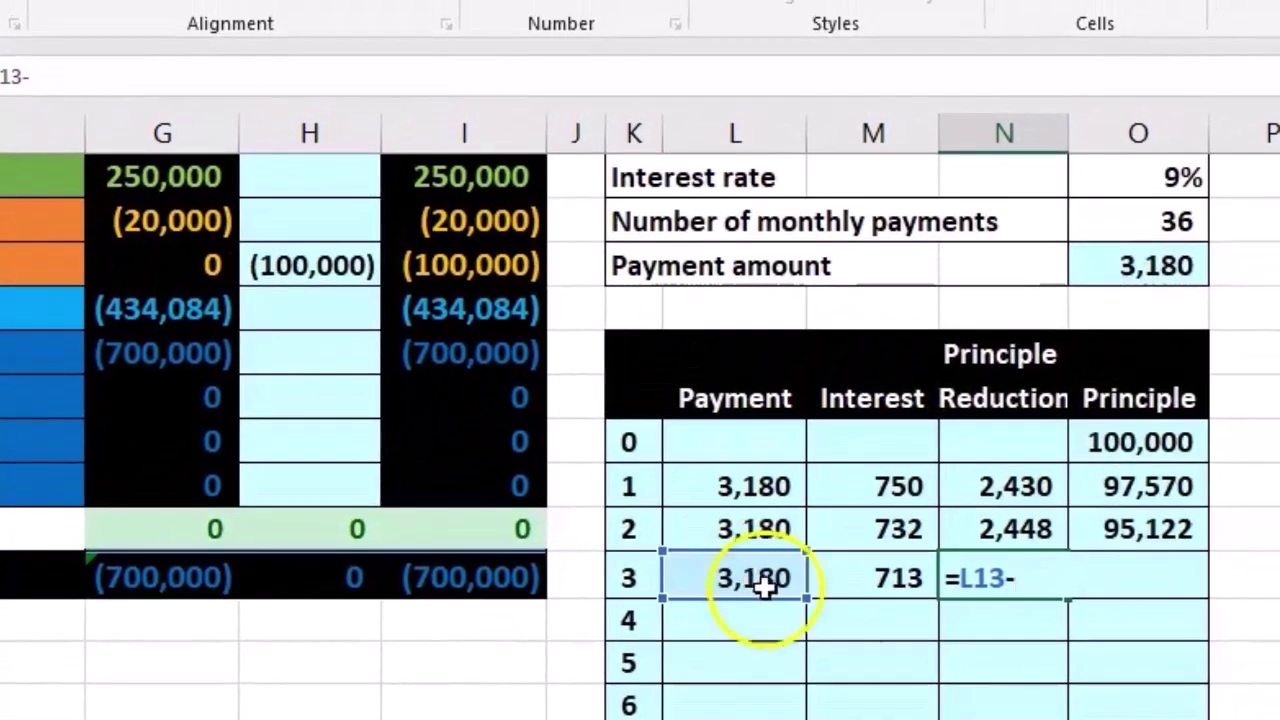
click(860, 578)
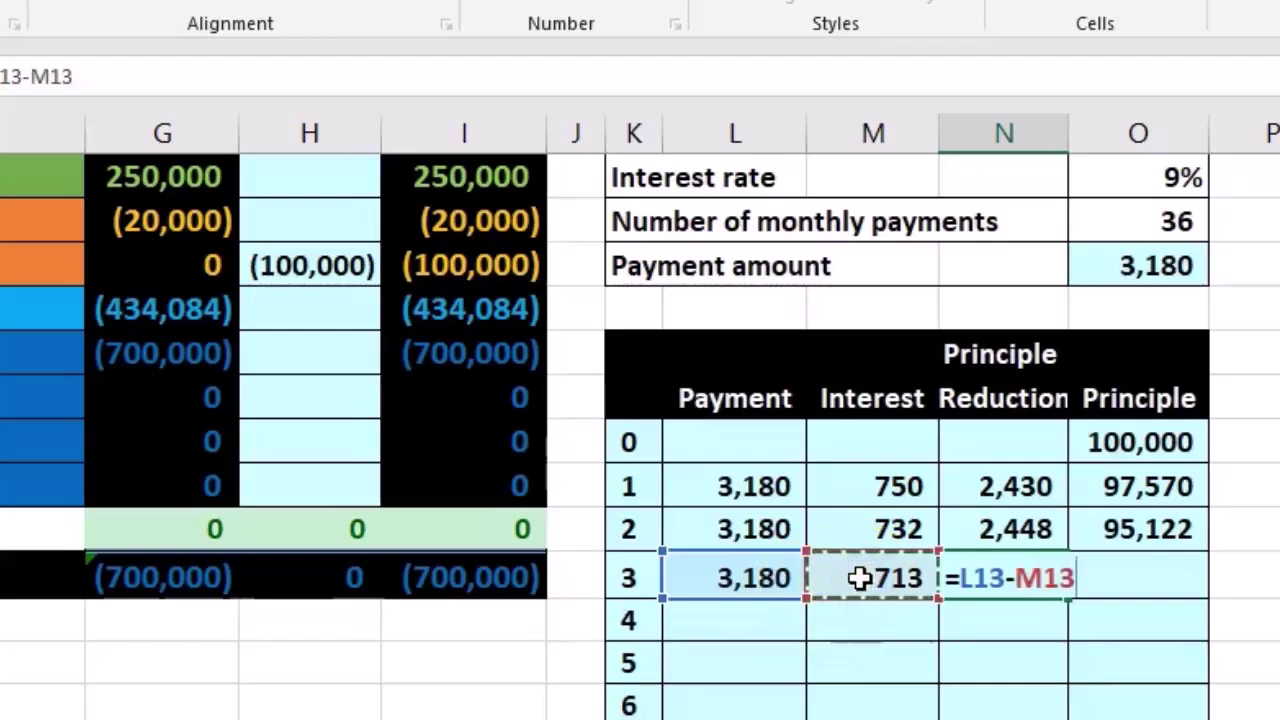
key(Return)
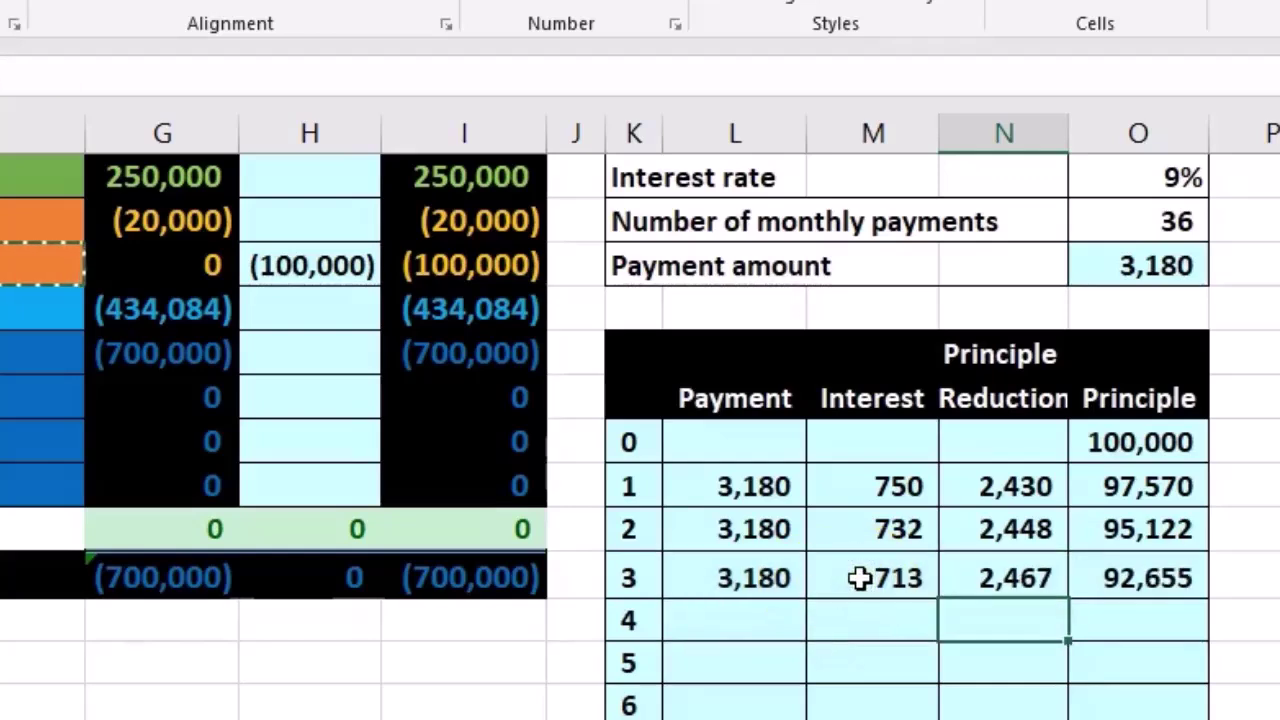
Calculate the period 3 principal balance in O13 with the formula =O12-N13.
click(1145, 578)
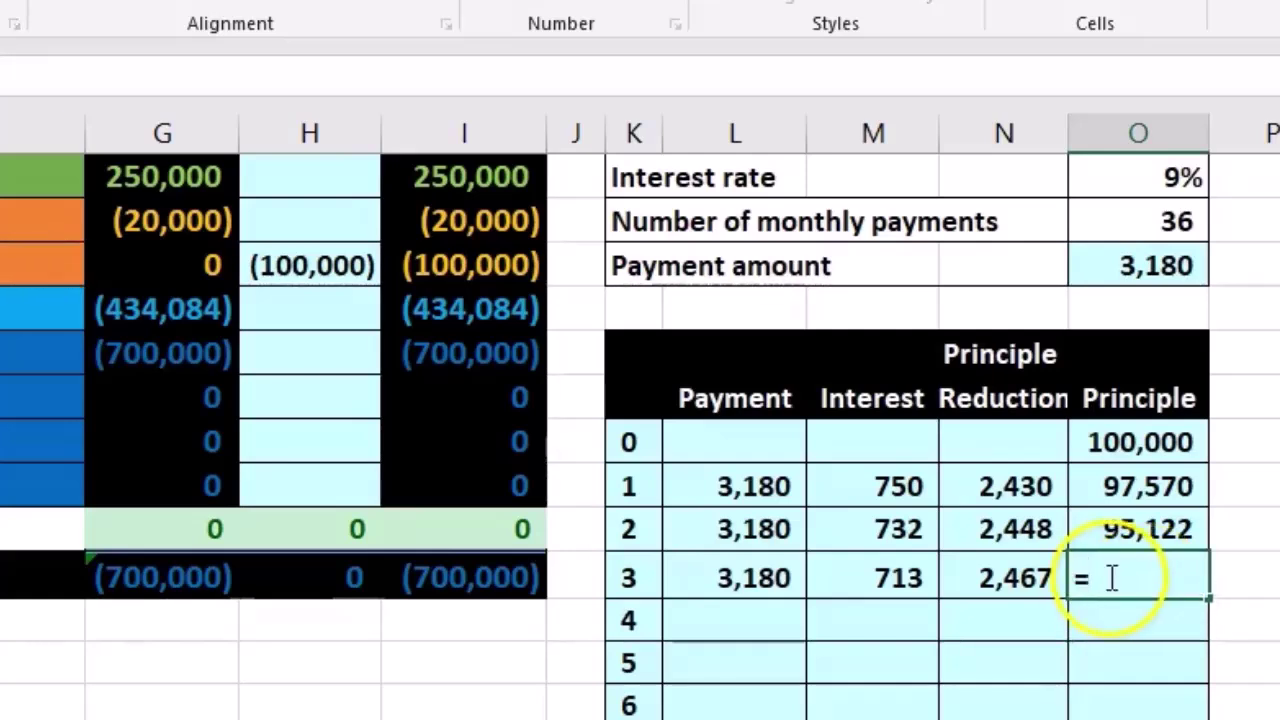
text(=)
click(1127, 533)
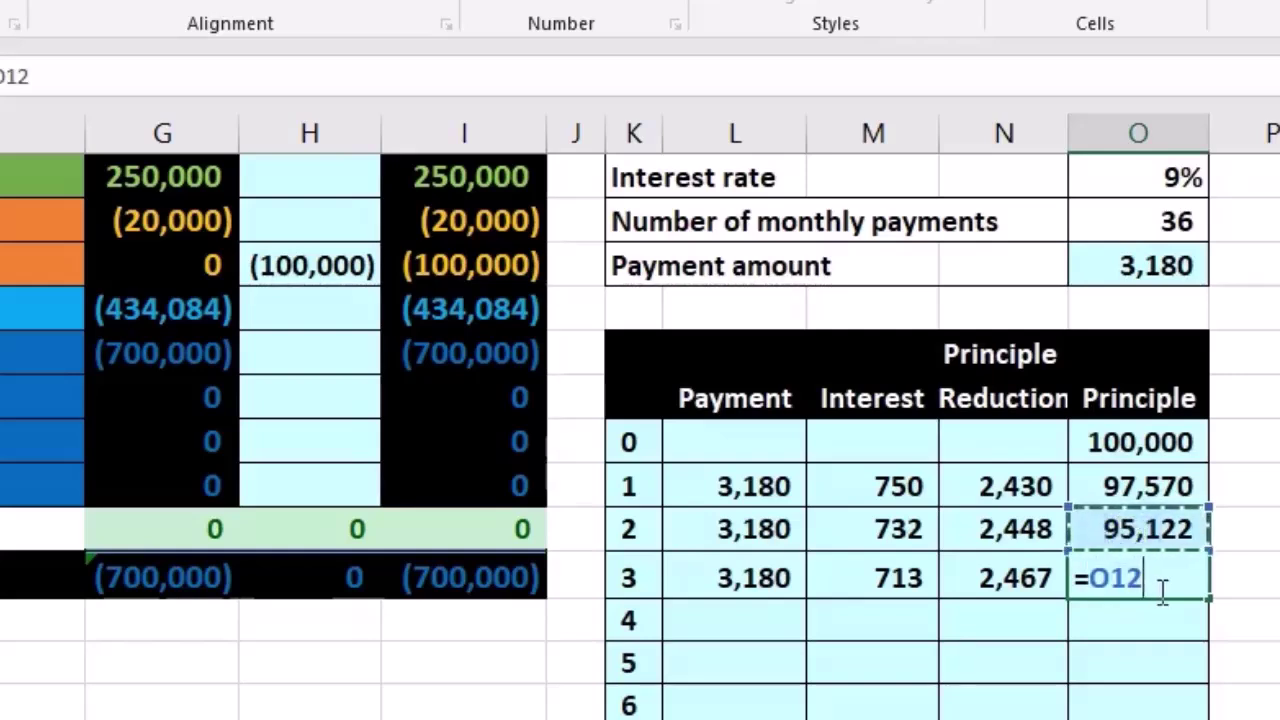
text(-)
click(1022, 590)
key(Return)
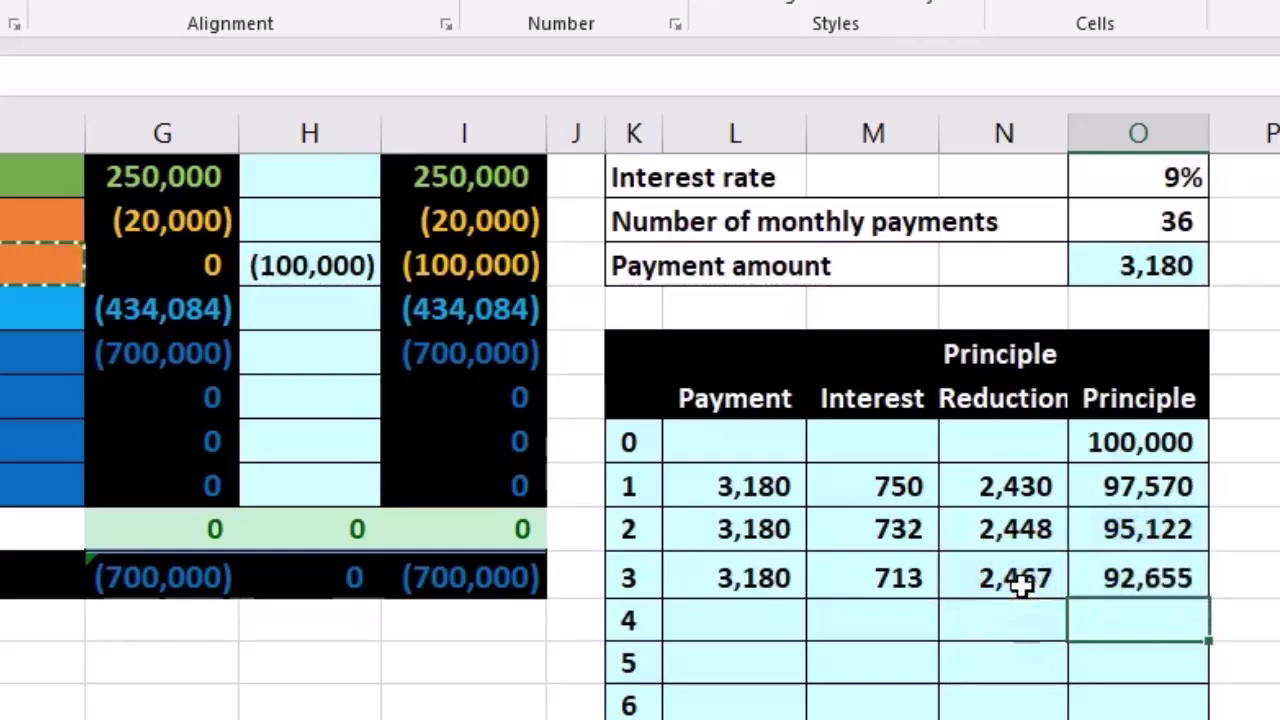
Review the period 3 row's formulas and the principal balances of periods 1 to 3.
click(1018, 580)
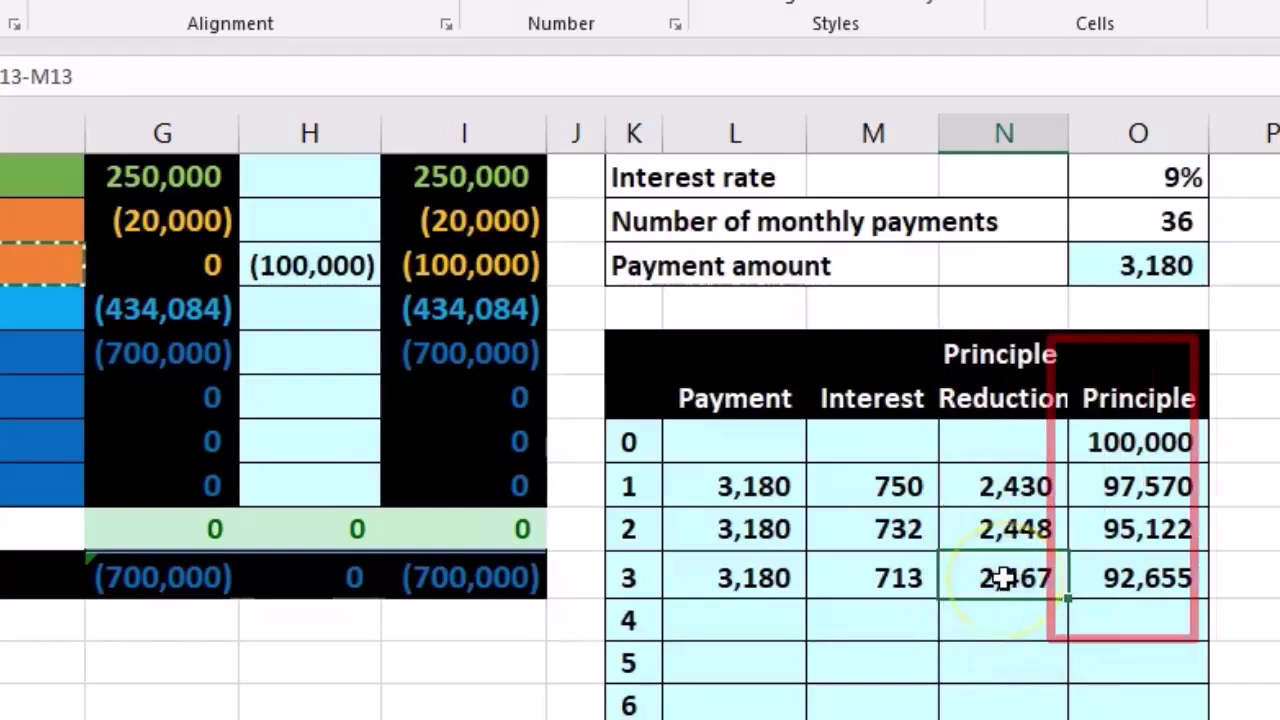
click(1158, 583)
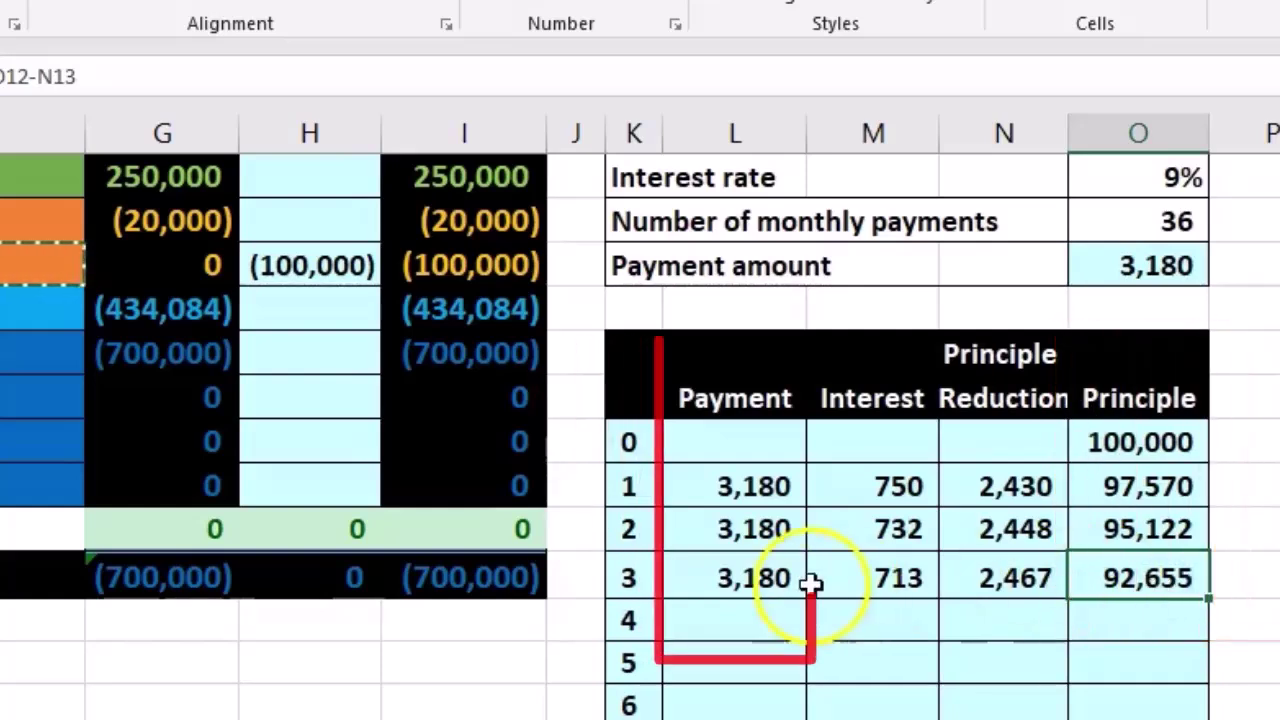
click(764, 580)
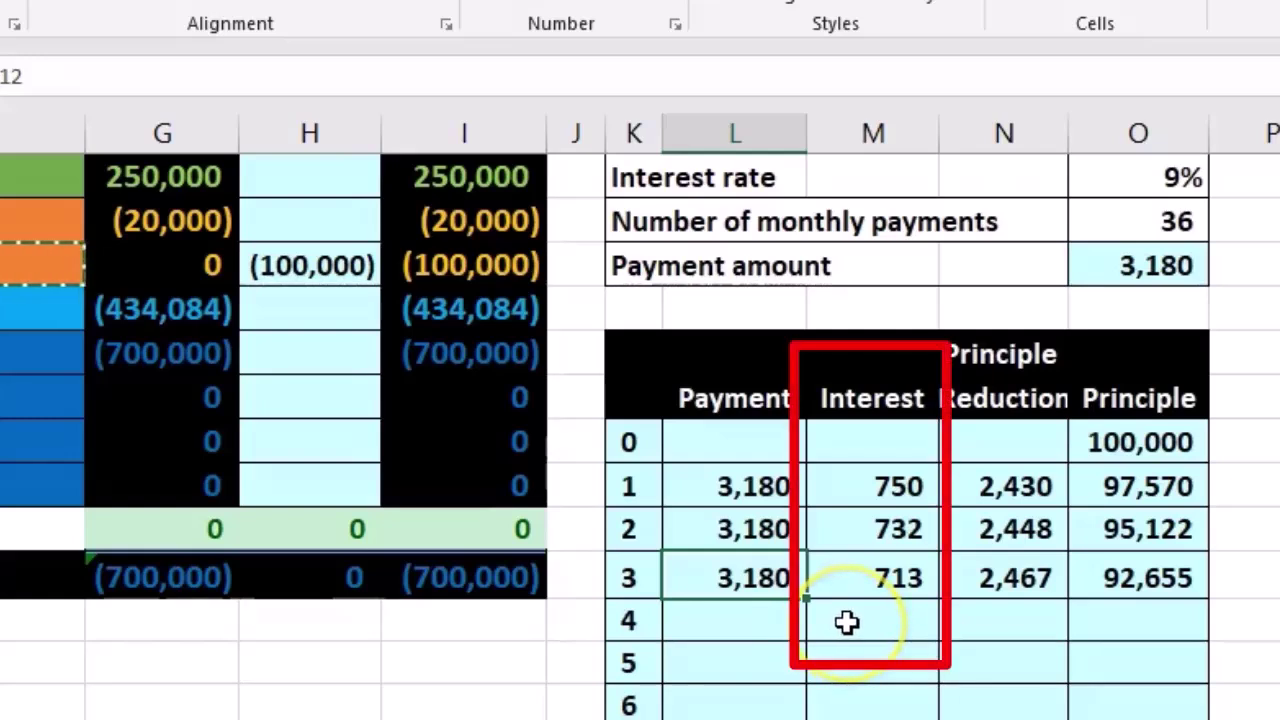
click(850, 576)
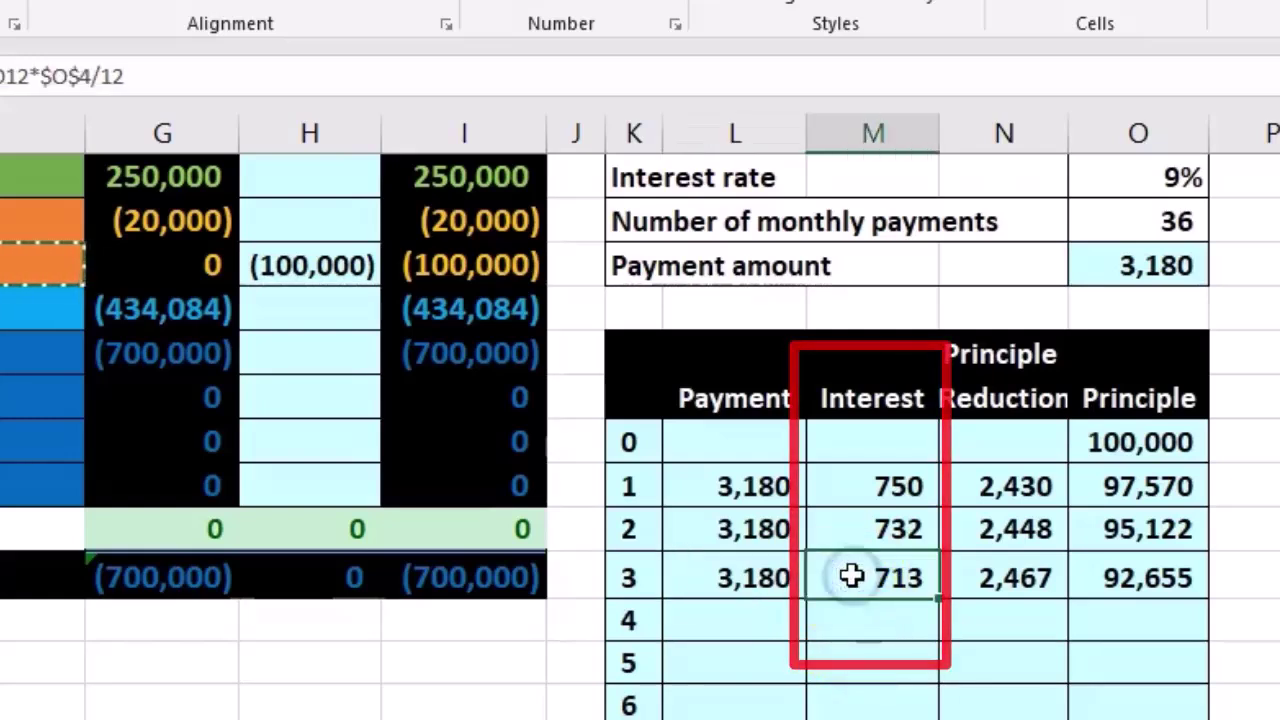
click(1130, 488)
click(1135, 527)
click(1165, 556)
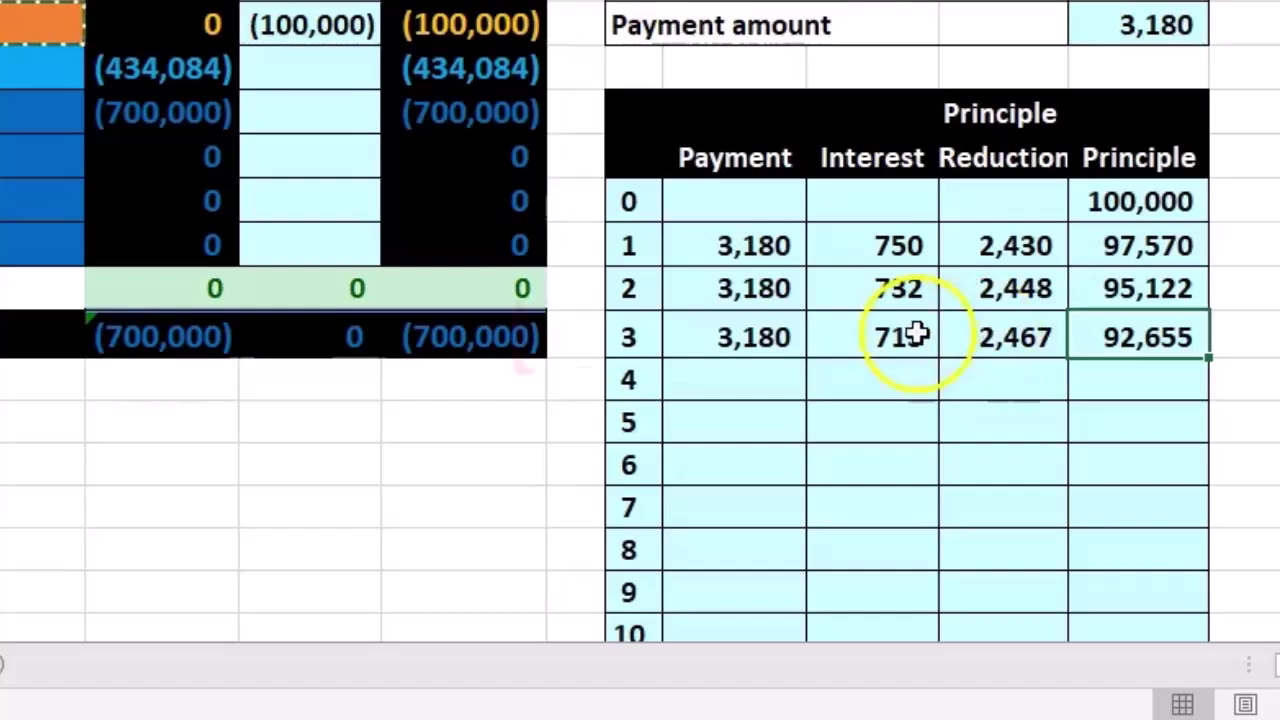
Try to fill the period 3 formulas in L13:O13 down into the period 4 row.
mouse_move(766, 334)
mouse_down()
mouse_move(960, 349)
mouse_move(1096, 340)
mouse_up()
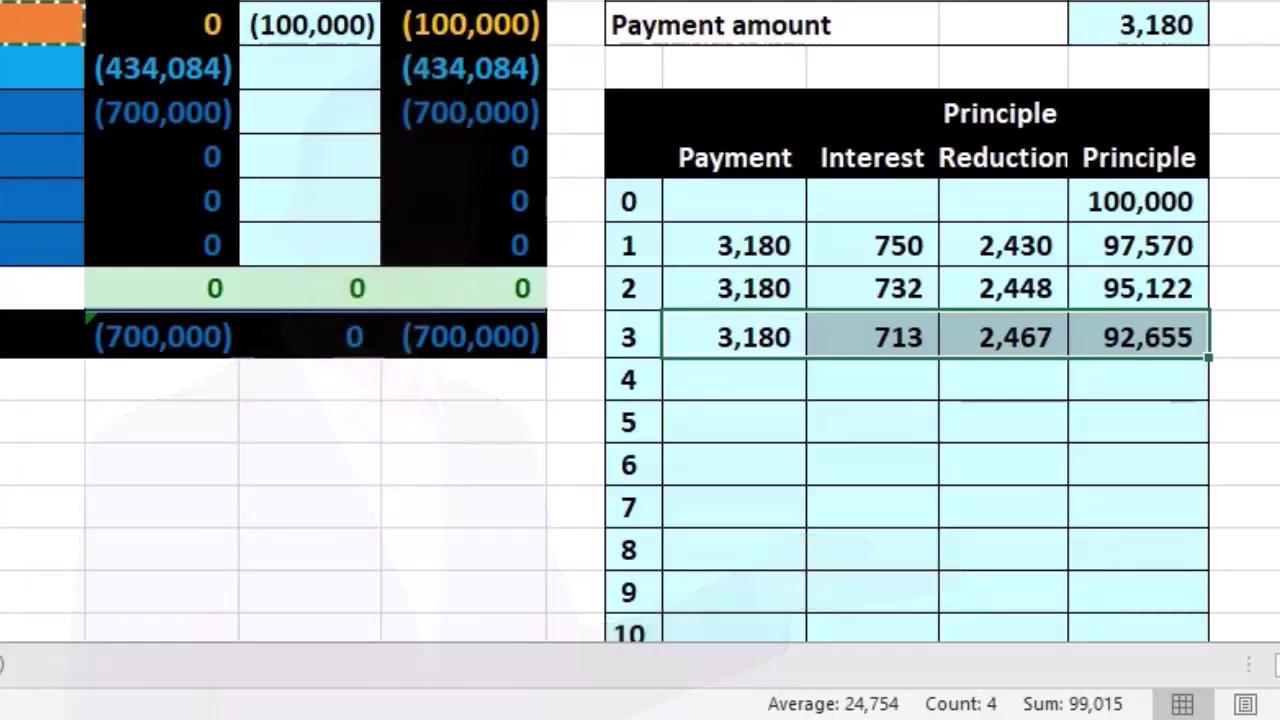
drag(1208, 362, 1206, 389)
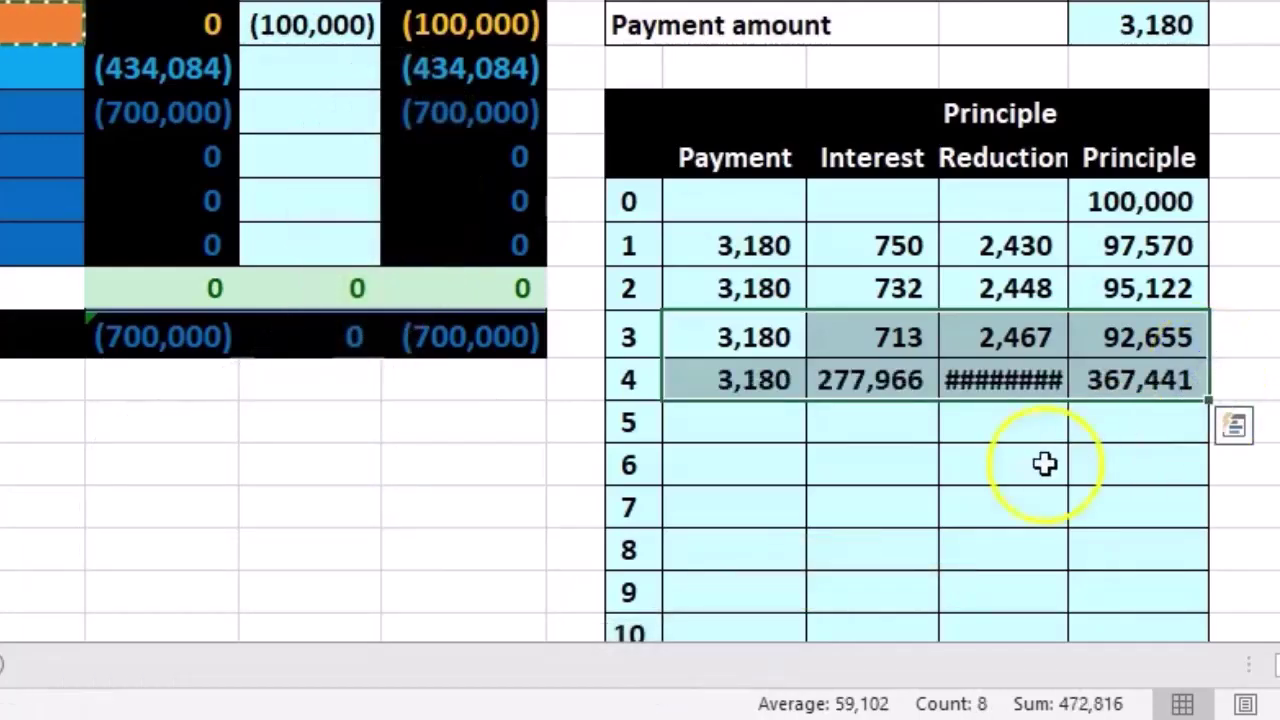
click(1012, 470)
Examine the cell references in the copied period 4 payment, interest and principal reduction formulas against the loan's interest rate cell.
click(855, 380)
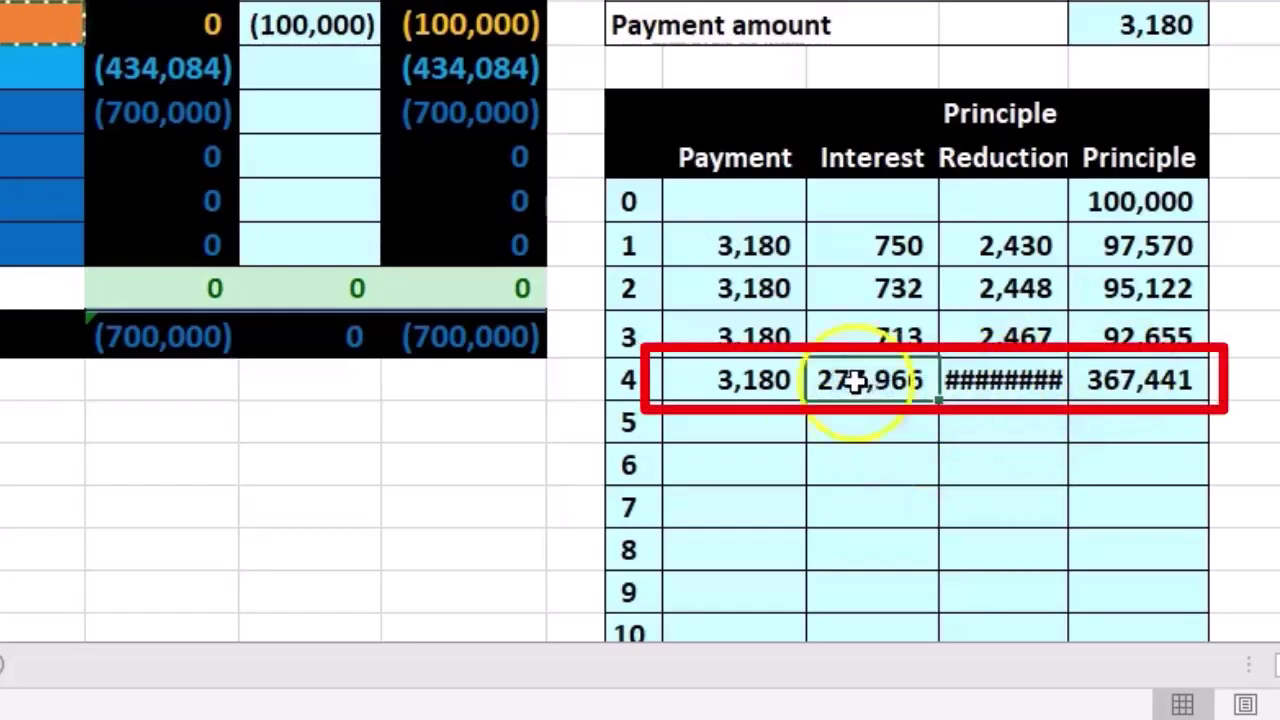
double_click(737, 380)
key(Return)
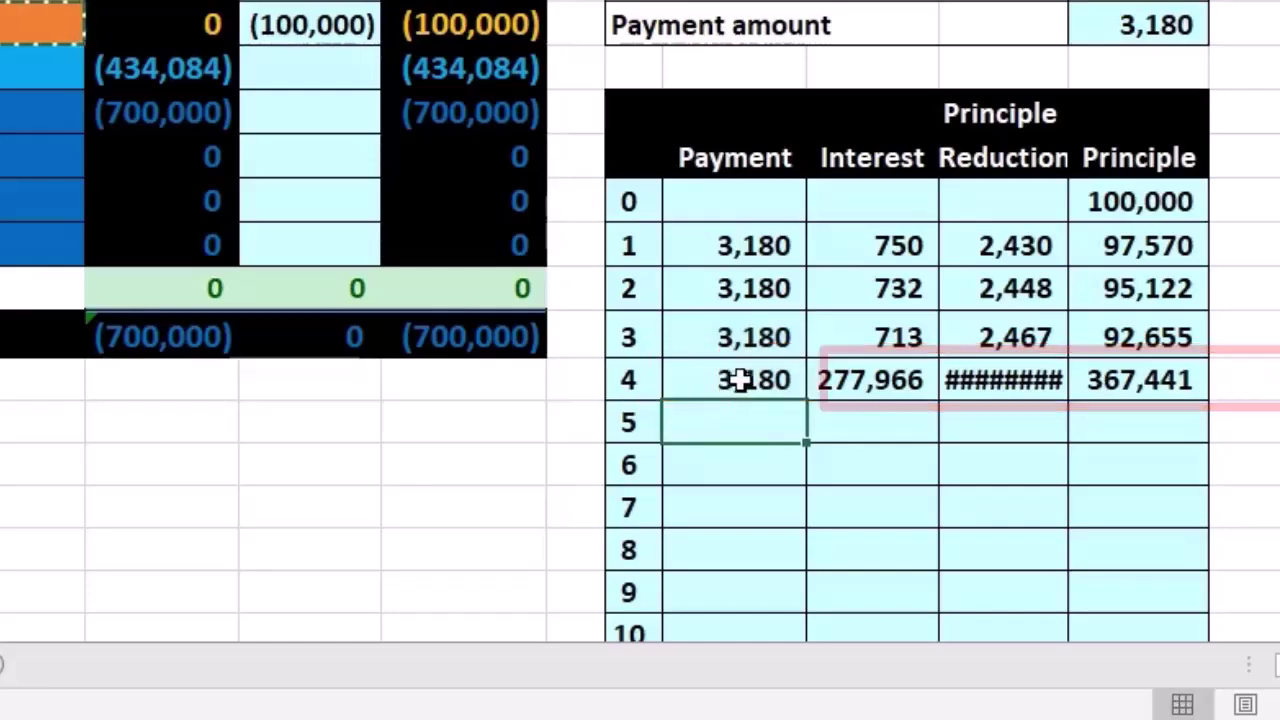
double_click(880, 378)
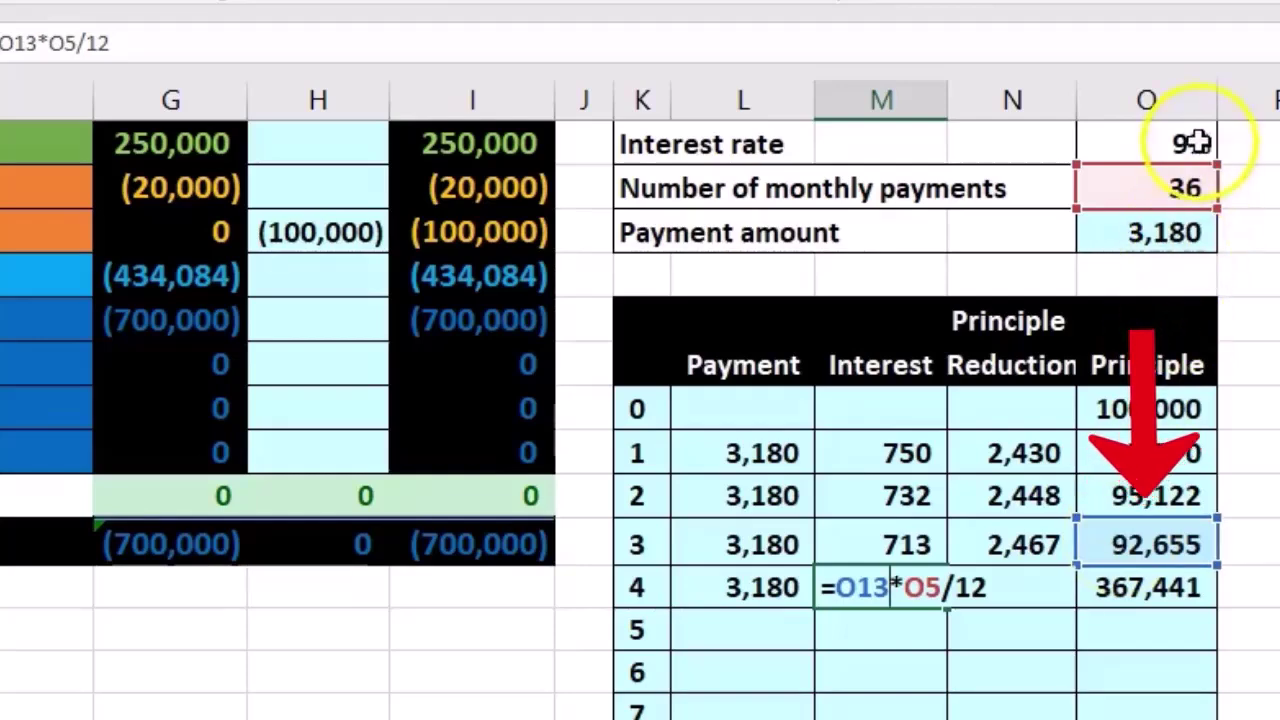
scroll(1210, 262, up, 1)
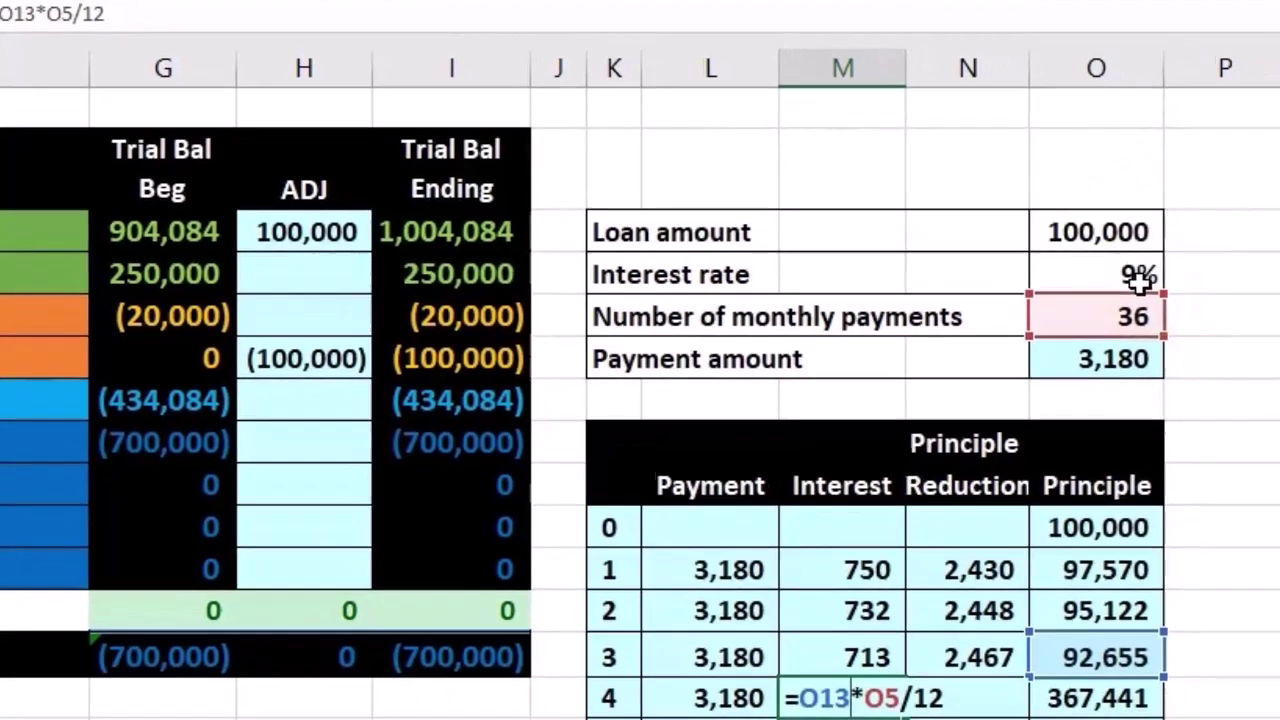
key(Return)
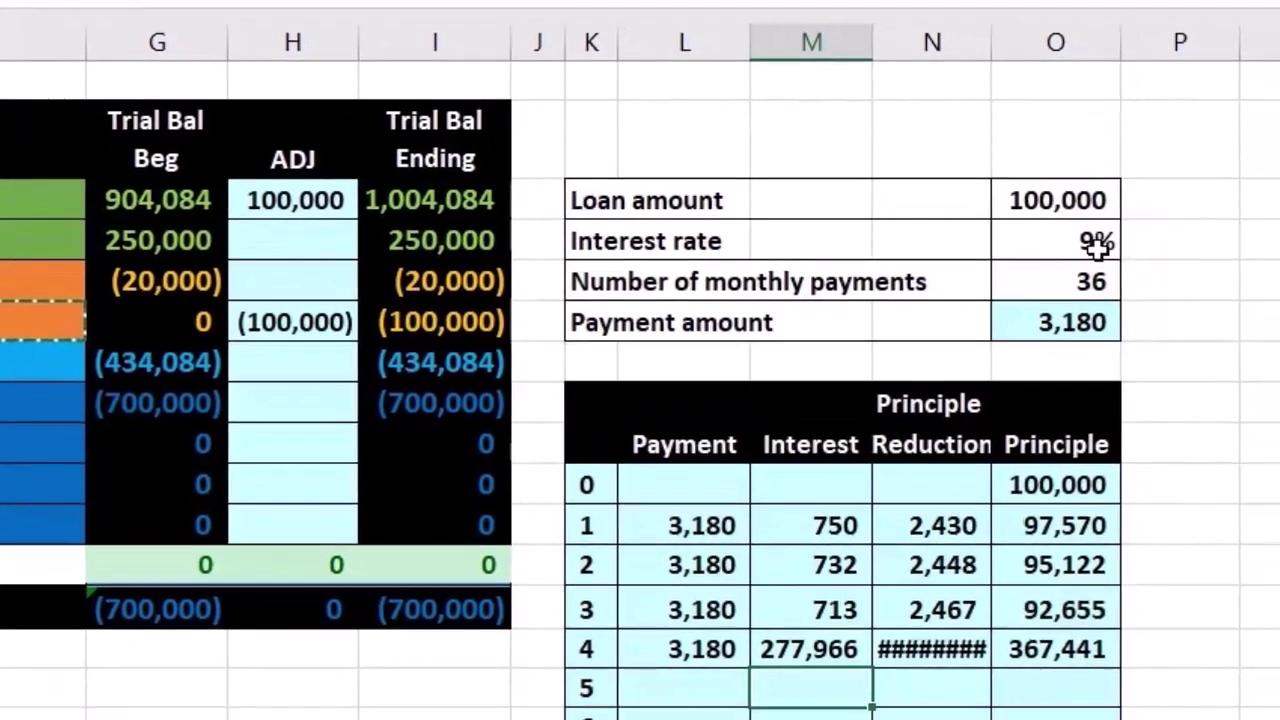
click(955, 642)
text(=L14-M14)
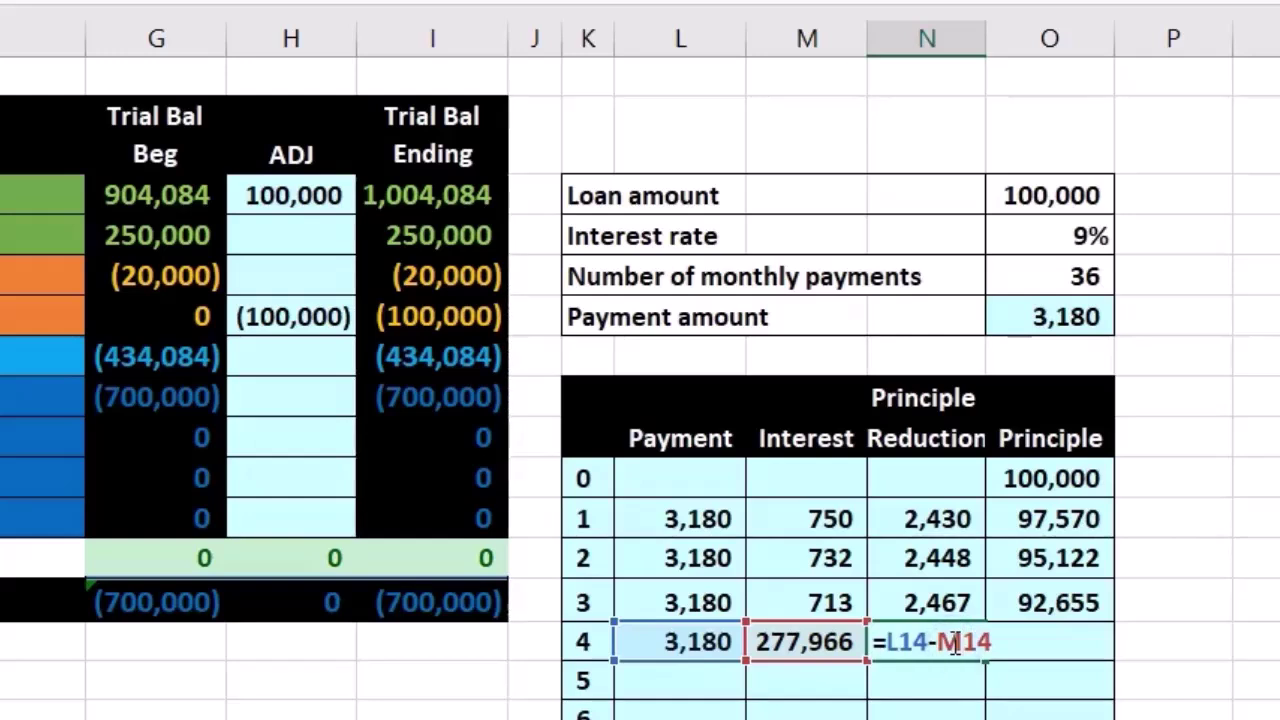
key(Return)
click(802, 645)
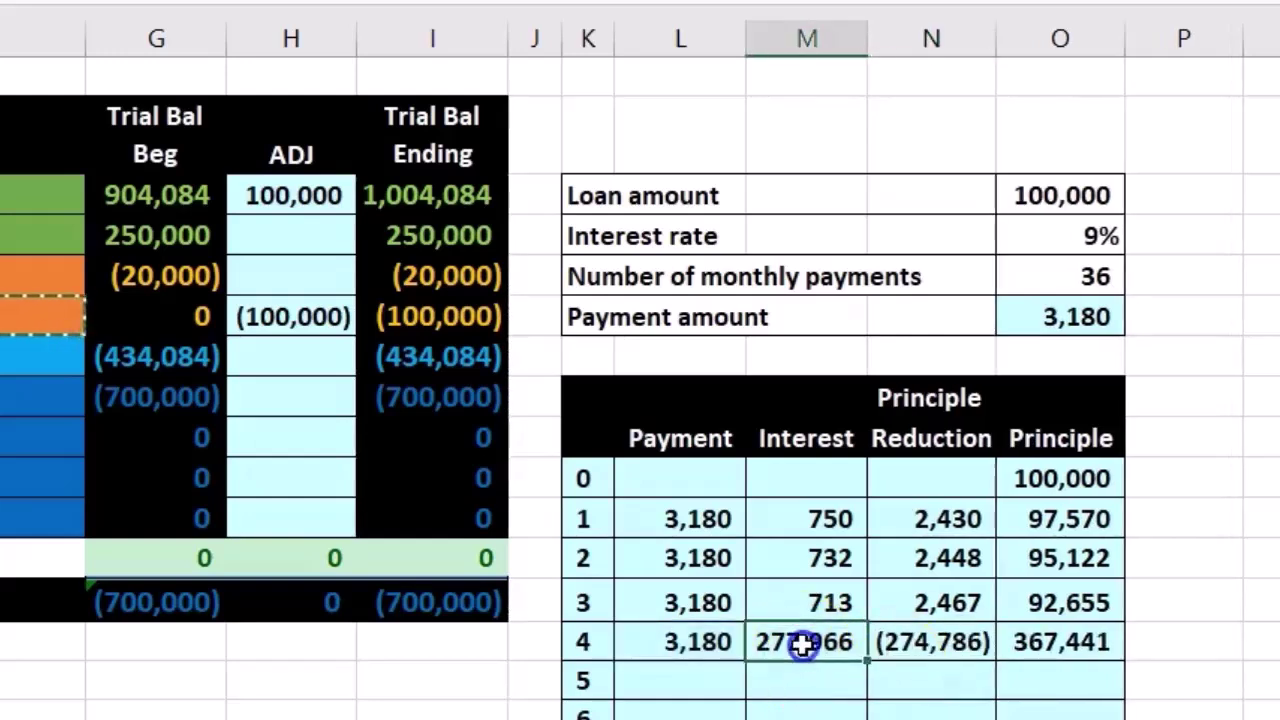
Clear the copied formulas from the period 4 row, L14:O14.
click(1026, 642)
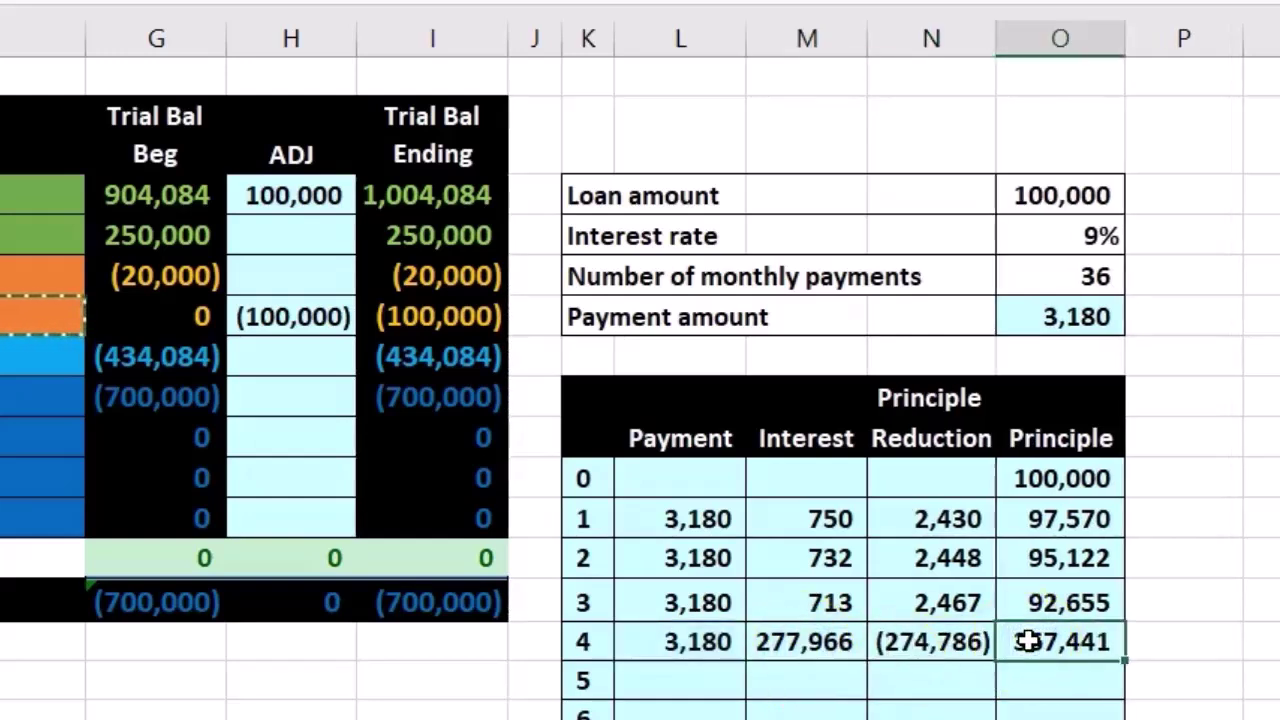
drag(737, 646, 1012, 635)
key(Delete)
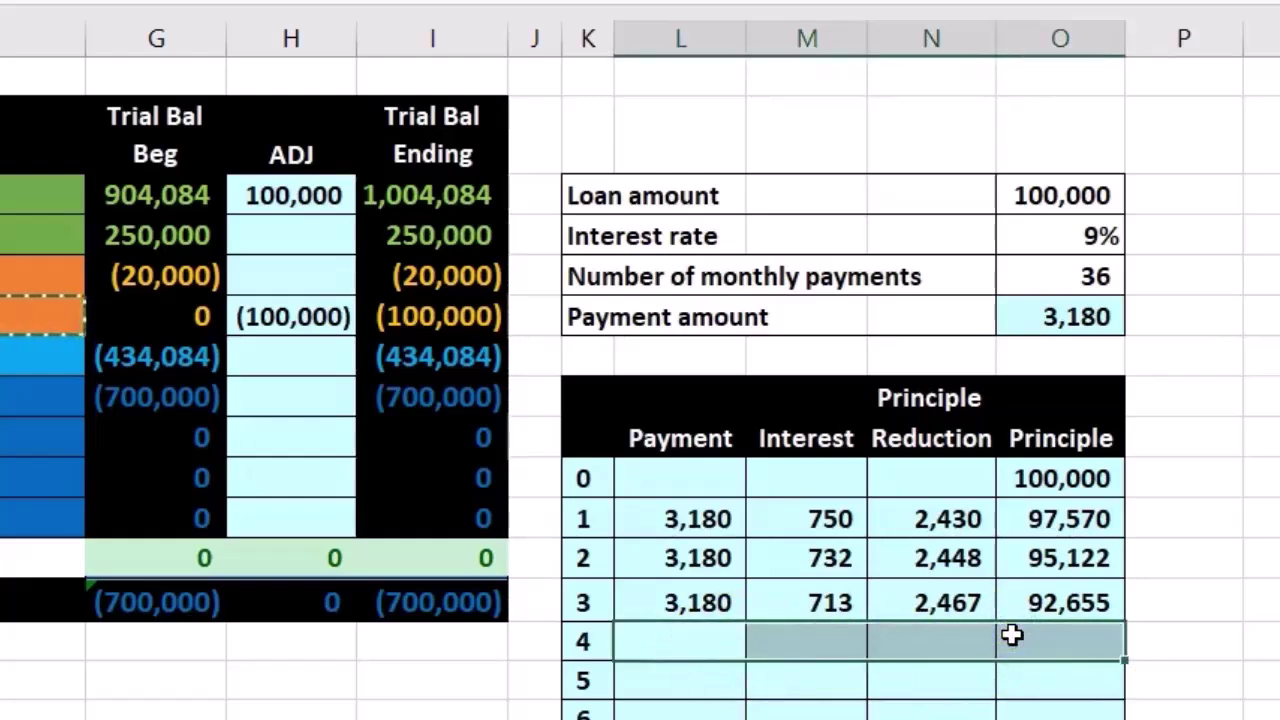
Make the interest rate reference absolute in the period 3 interest formula so it reads =O12*$O$4/12.
click(835, 605)
scroll(848, 606, down, 2)
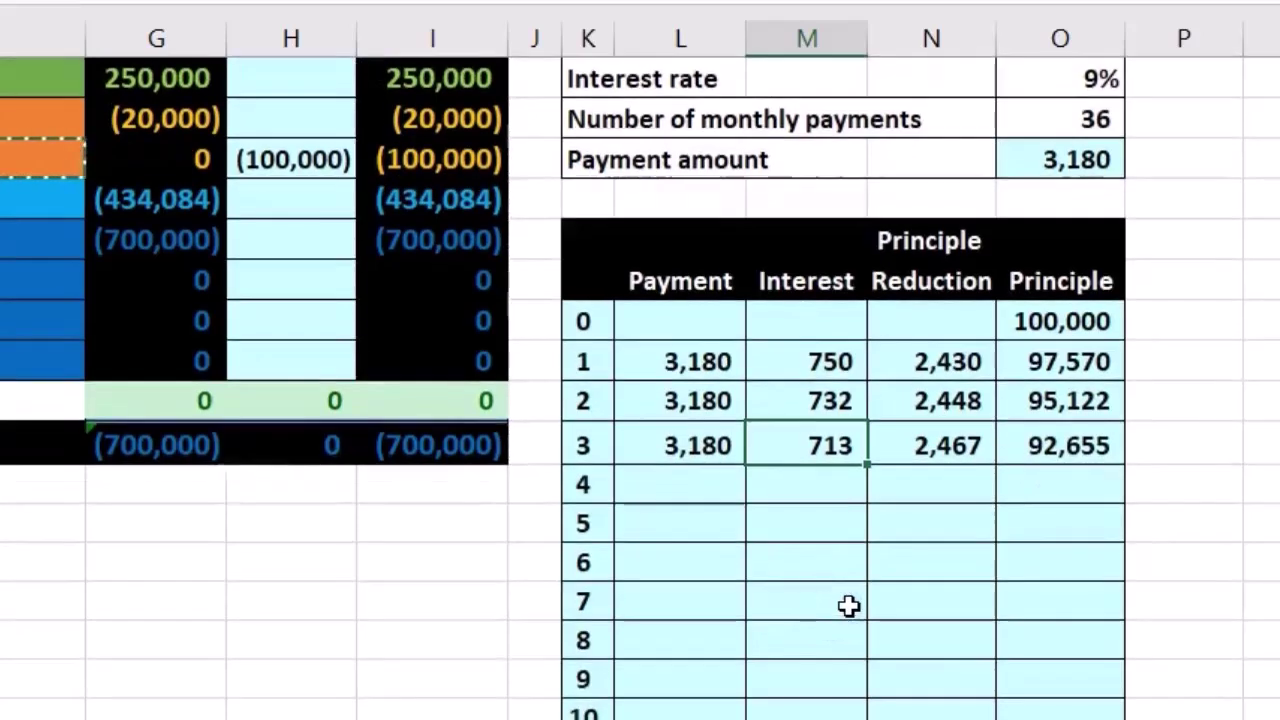
scroll(848, 606, up, 2)
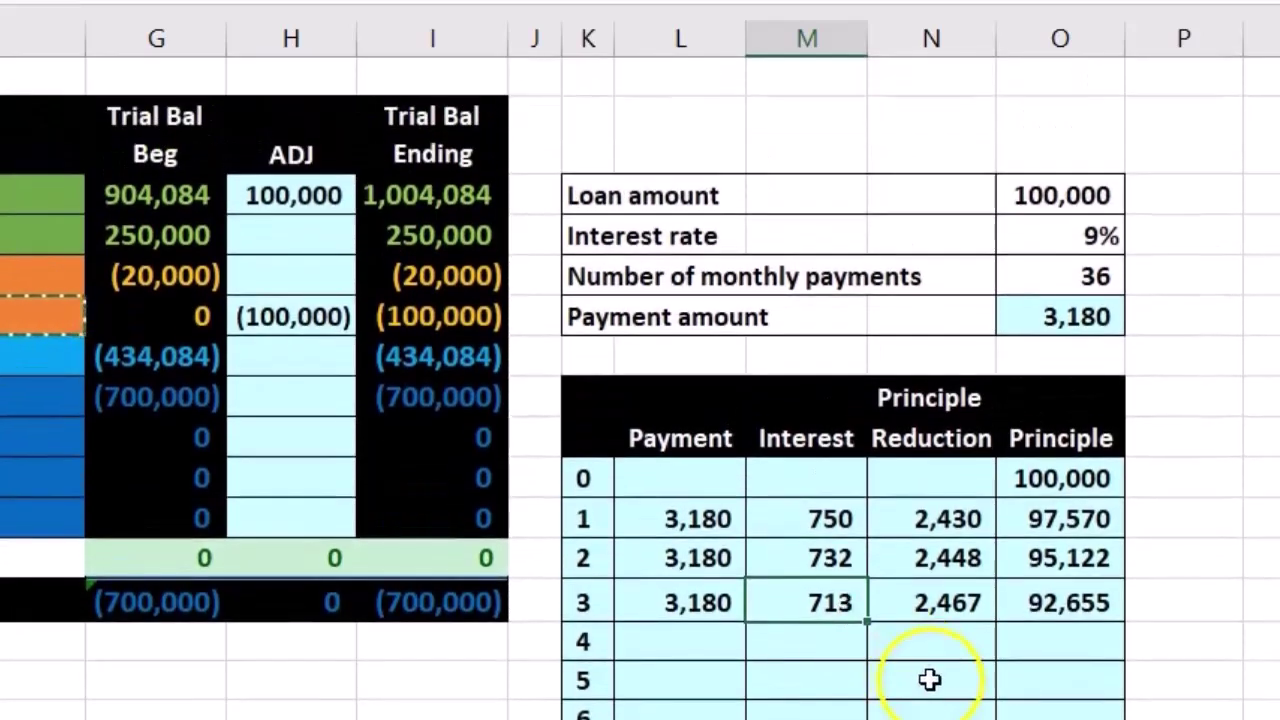
double_click(831, 607)
click(786, 625)
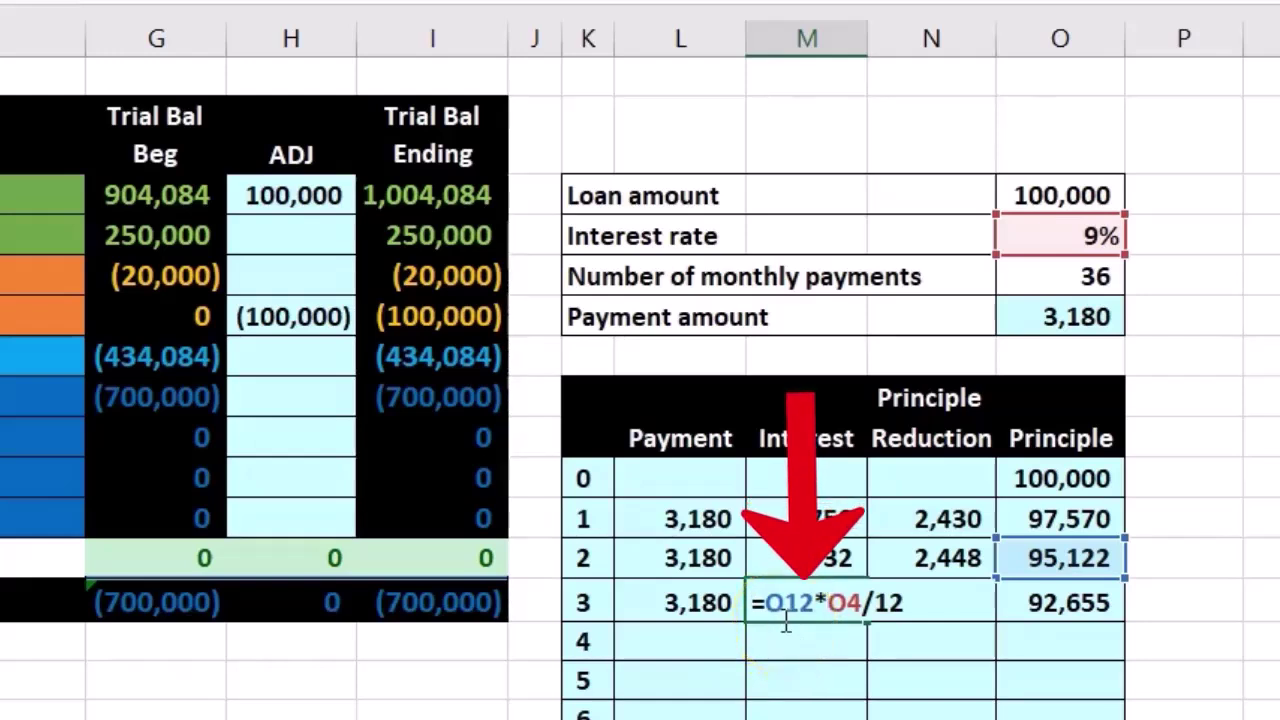
click(1075, 535)
drag(1075, 540, 1070, 568)
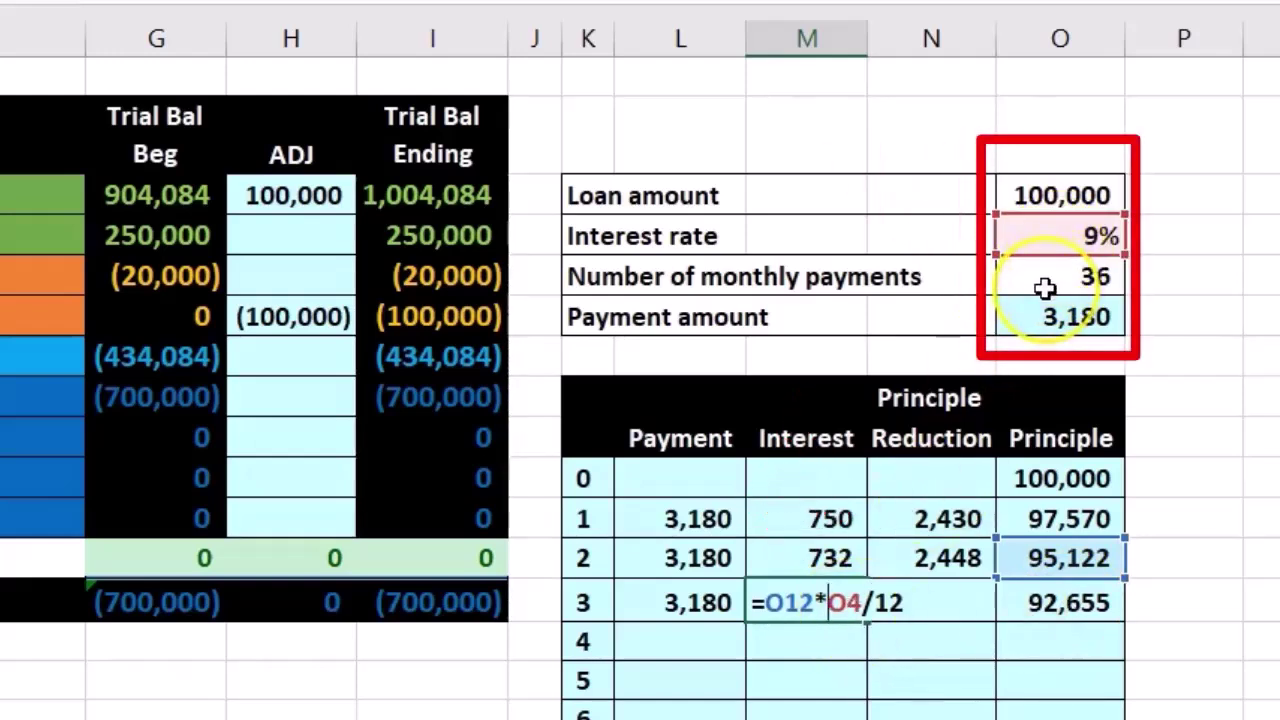
click(927, 470)
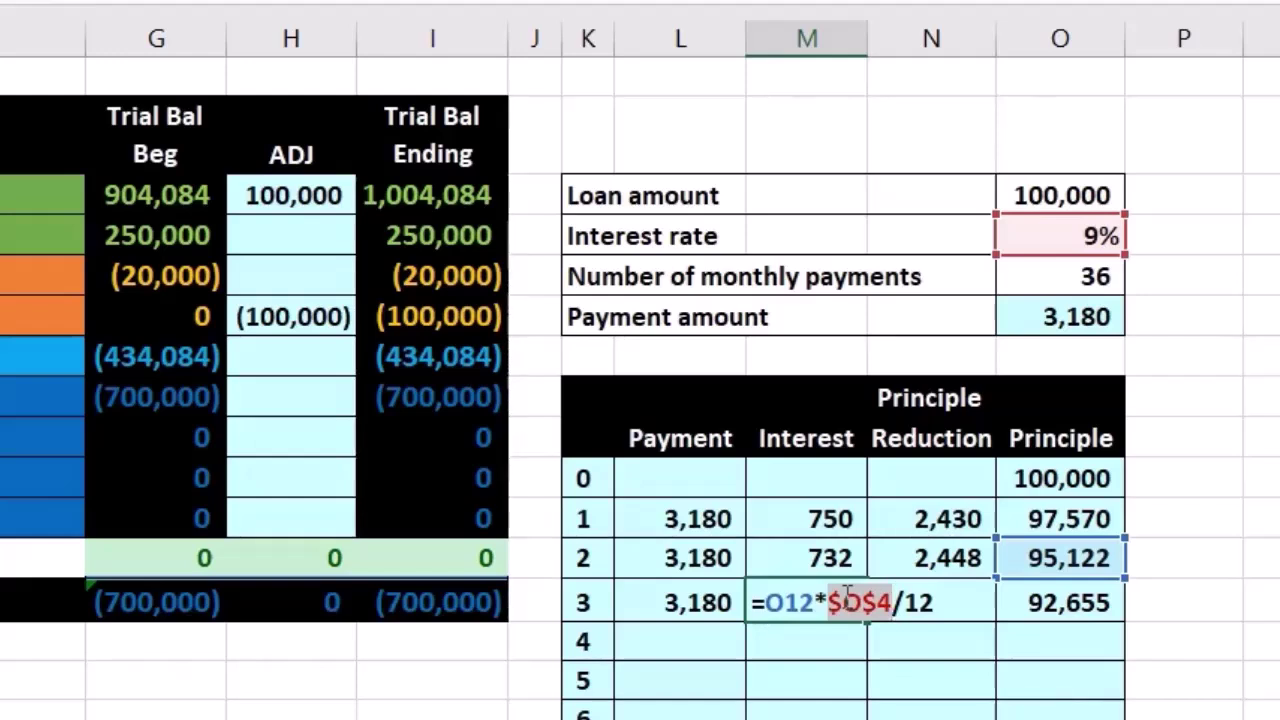
click(843, 605)
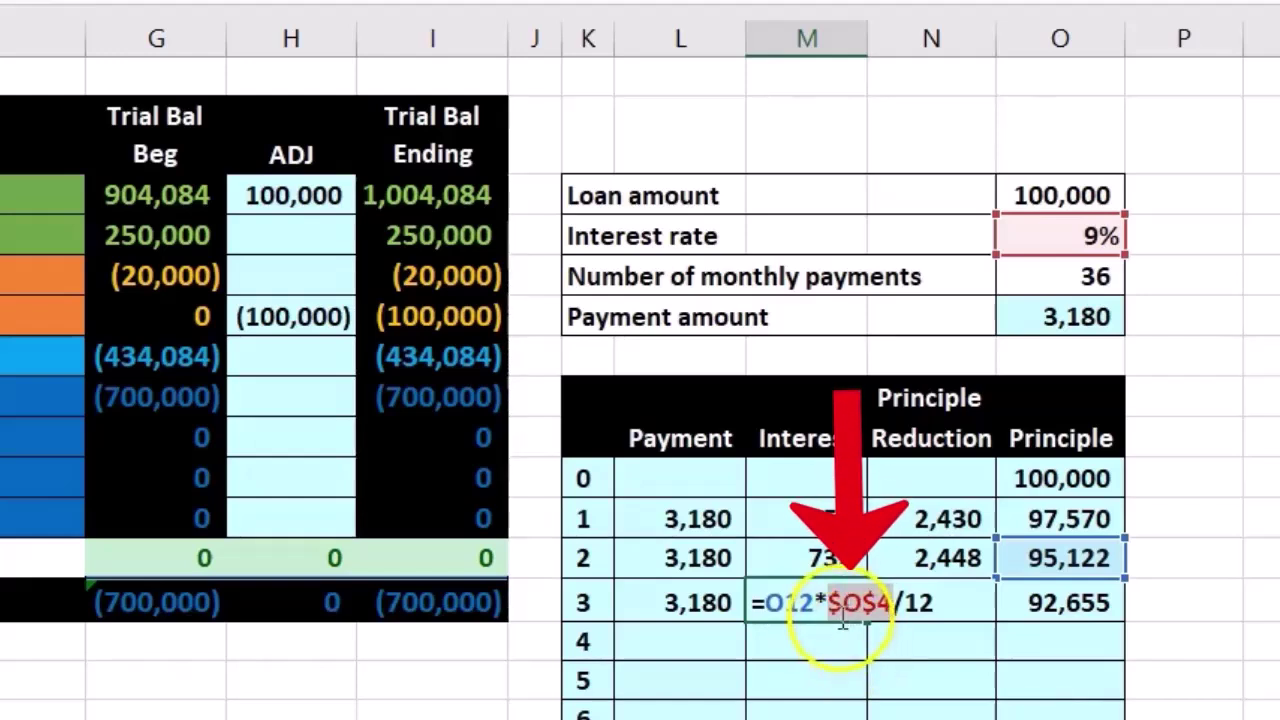
click(848, 612)
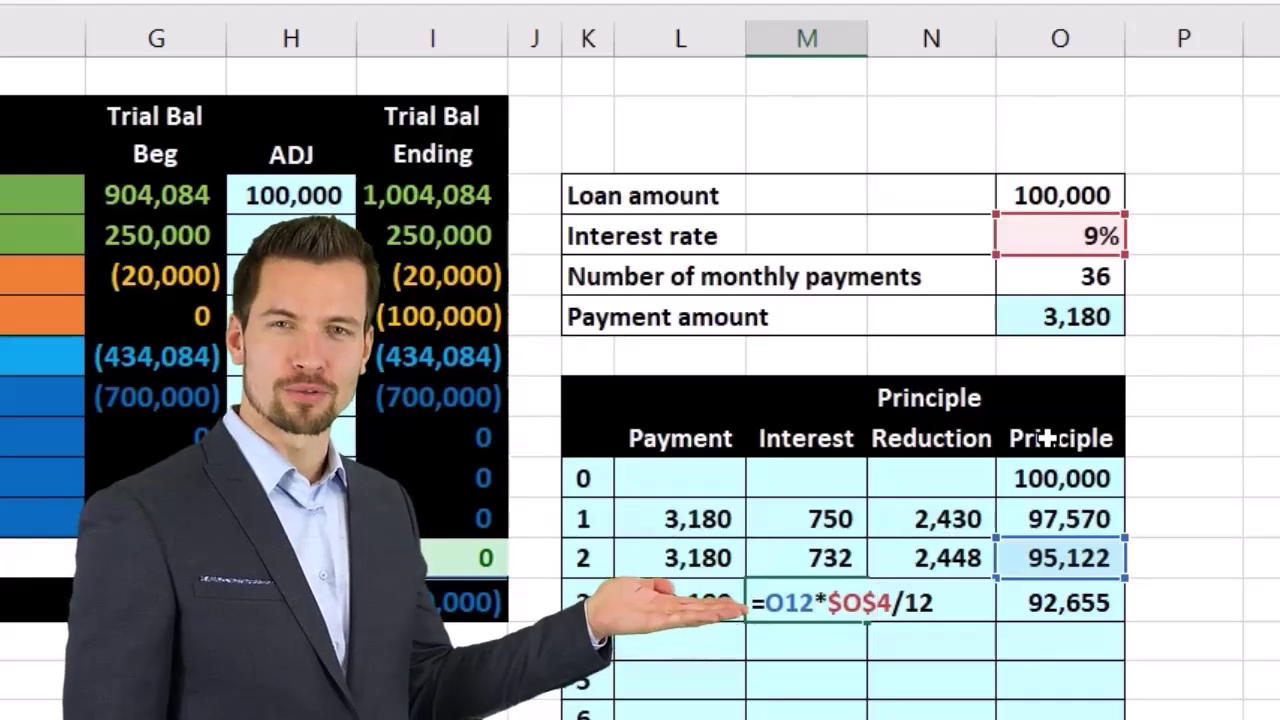
key(Return)
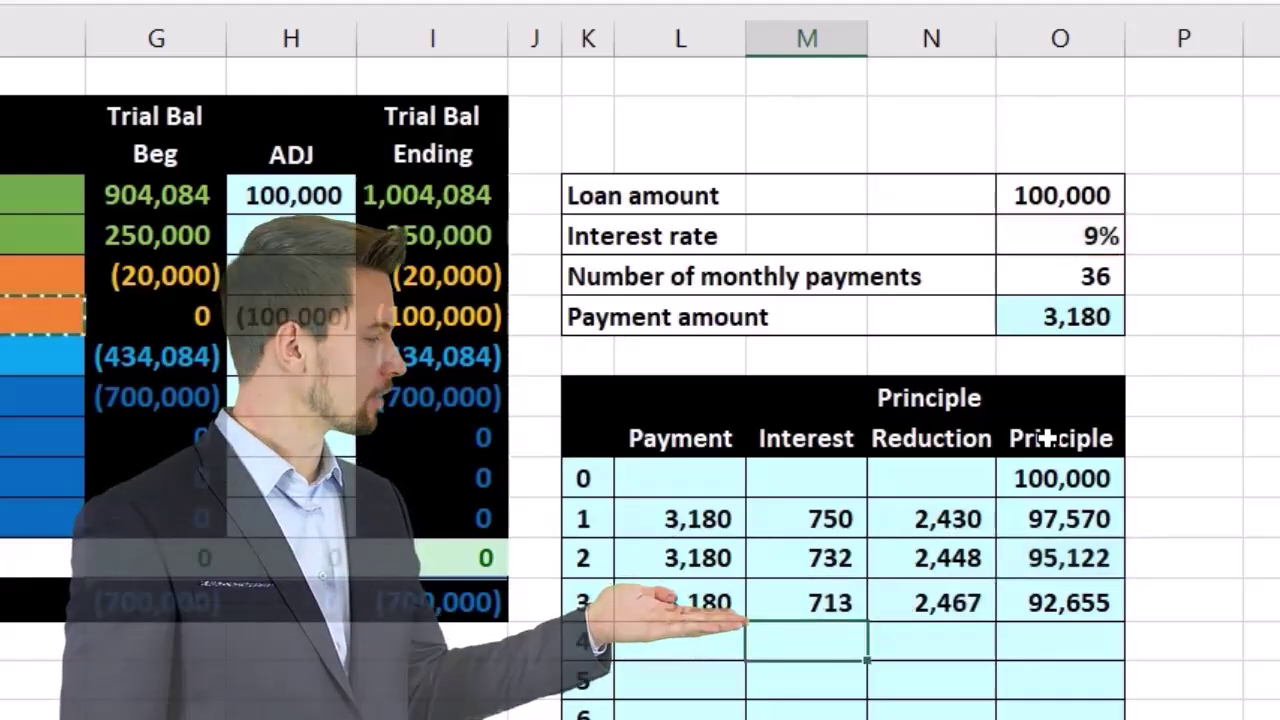
Fill the period 3 formulas in L13:O13 down into the period 4 row and check each copied formula's cell references.
drag(718, 598, 1020, 597)
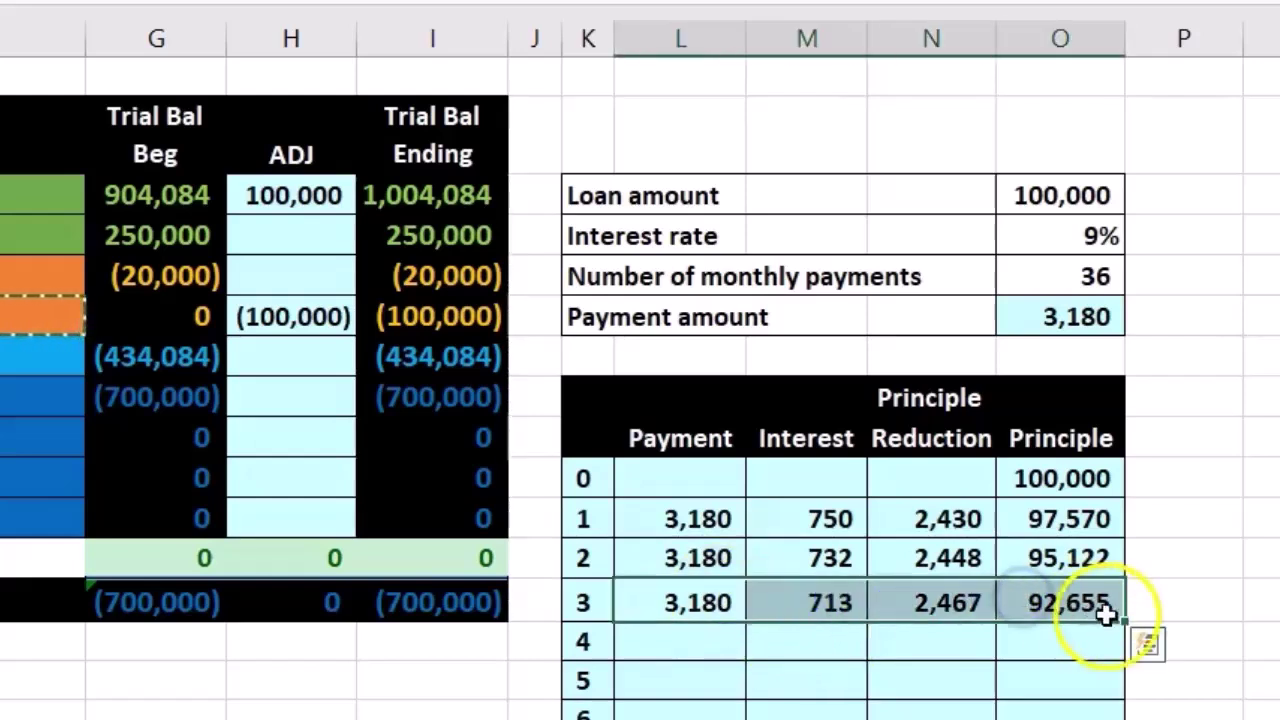
drag(1128, 624, 1128, 648)
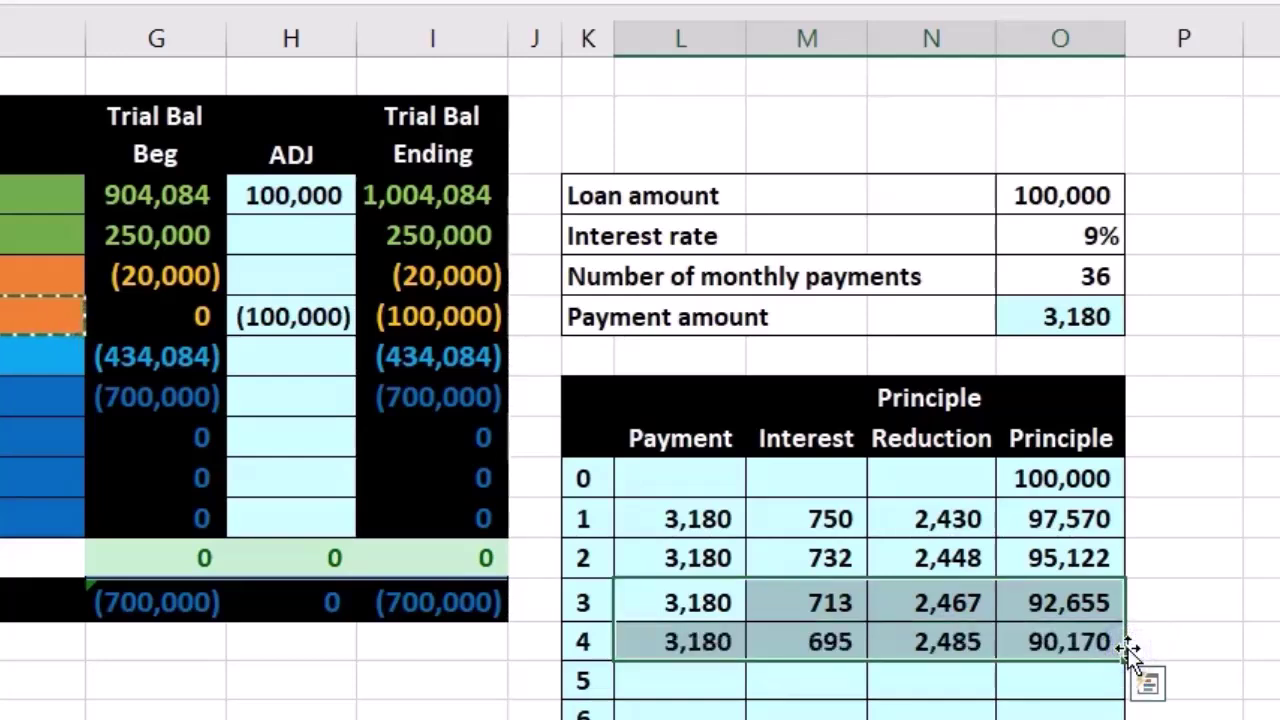
double_click(714, 637)
key(Return)
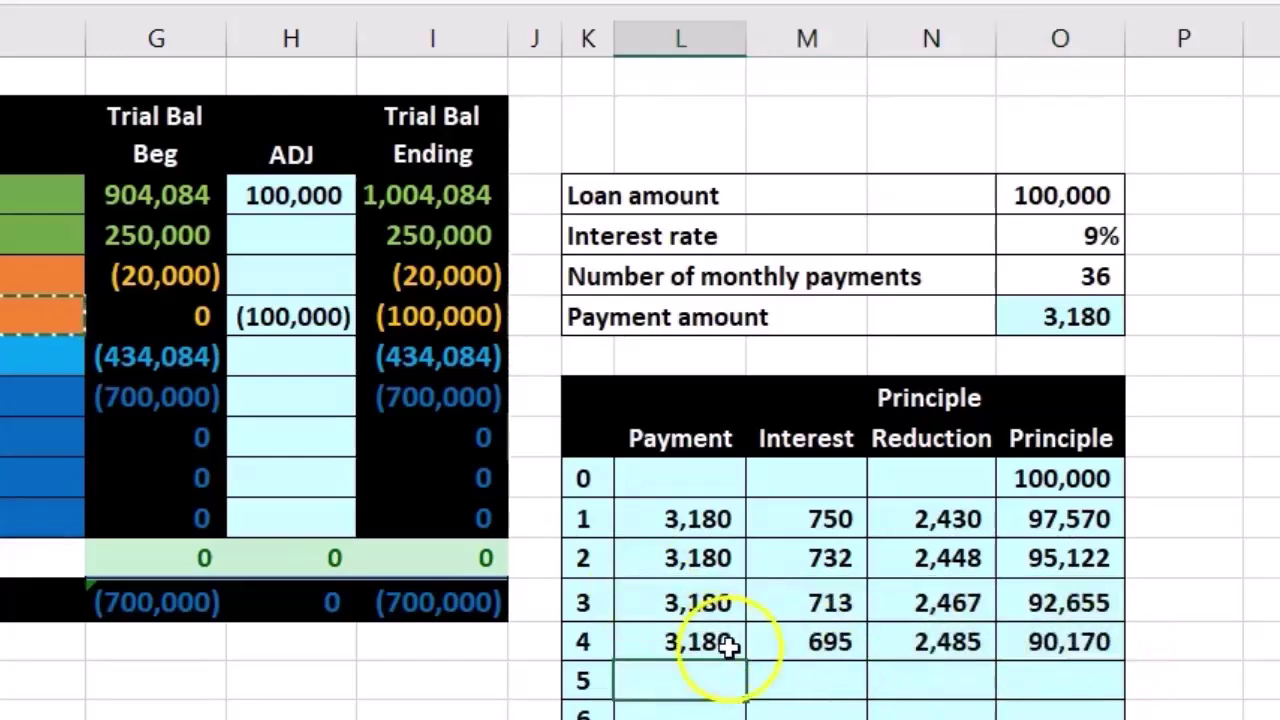
double_click(806, 642)
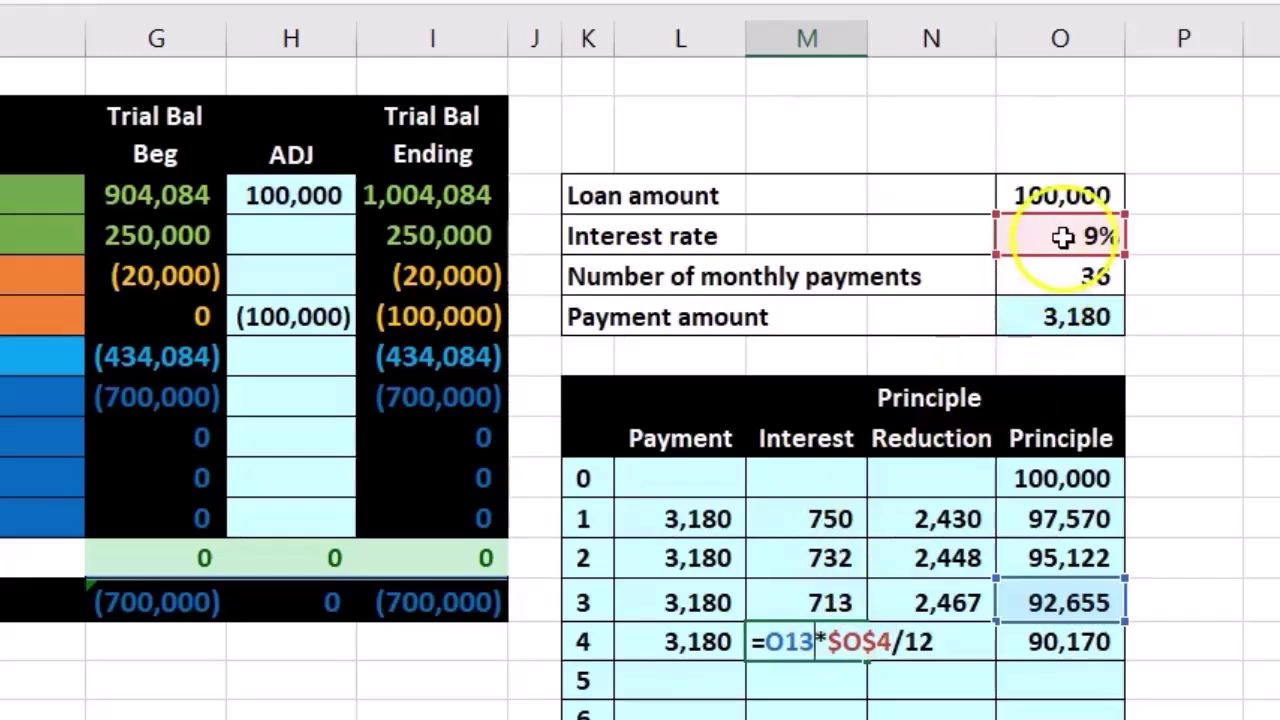
key(Return)
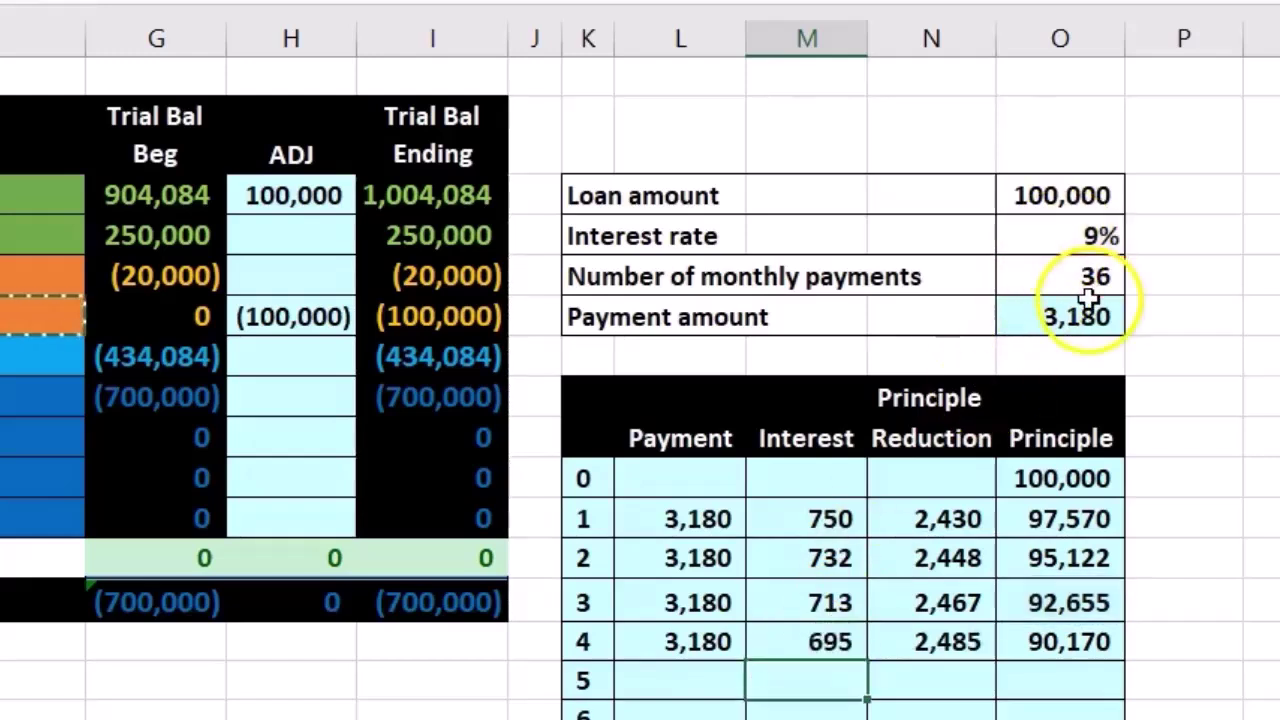
double_click(944, 632)
key(Return)
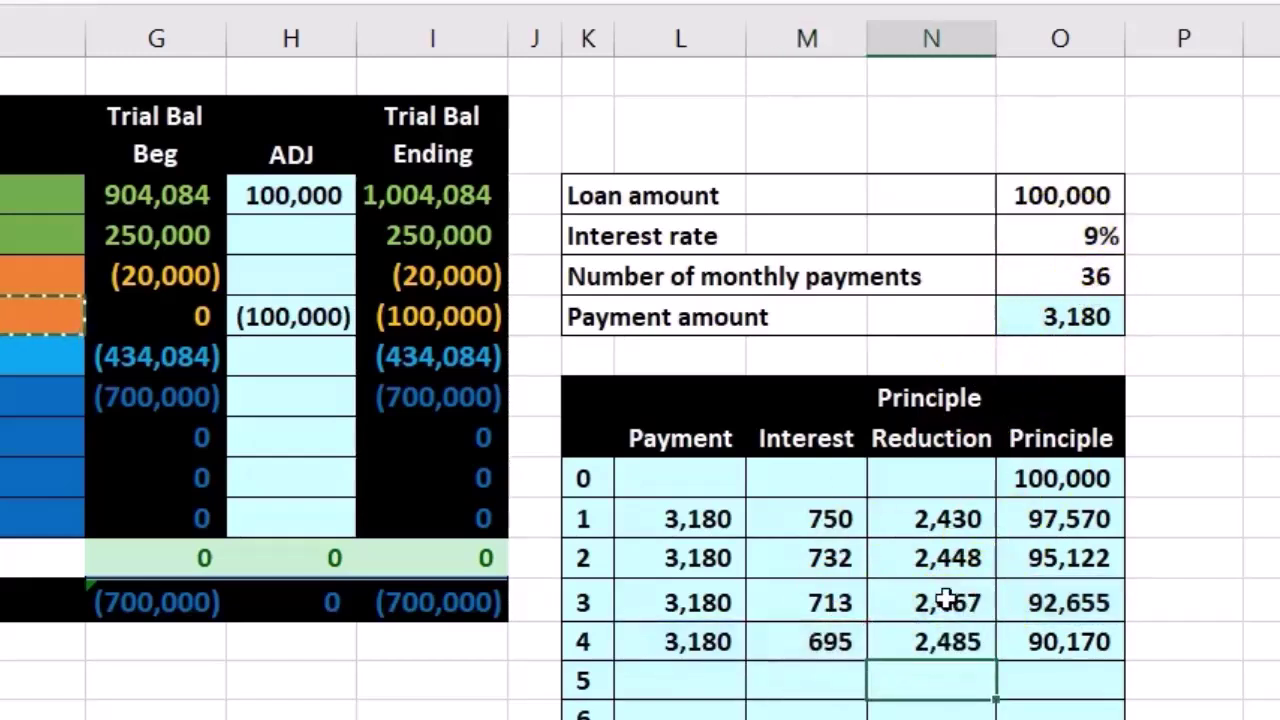
double_click(1062, 638)
key(Return)
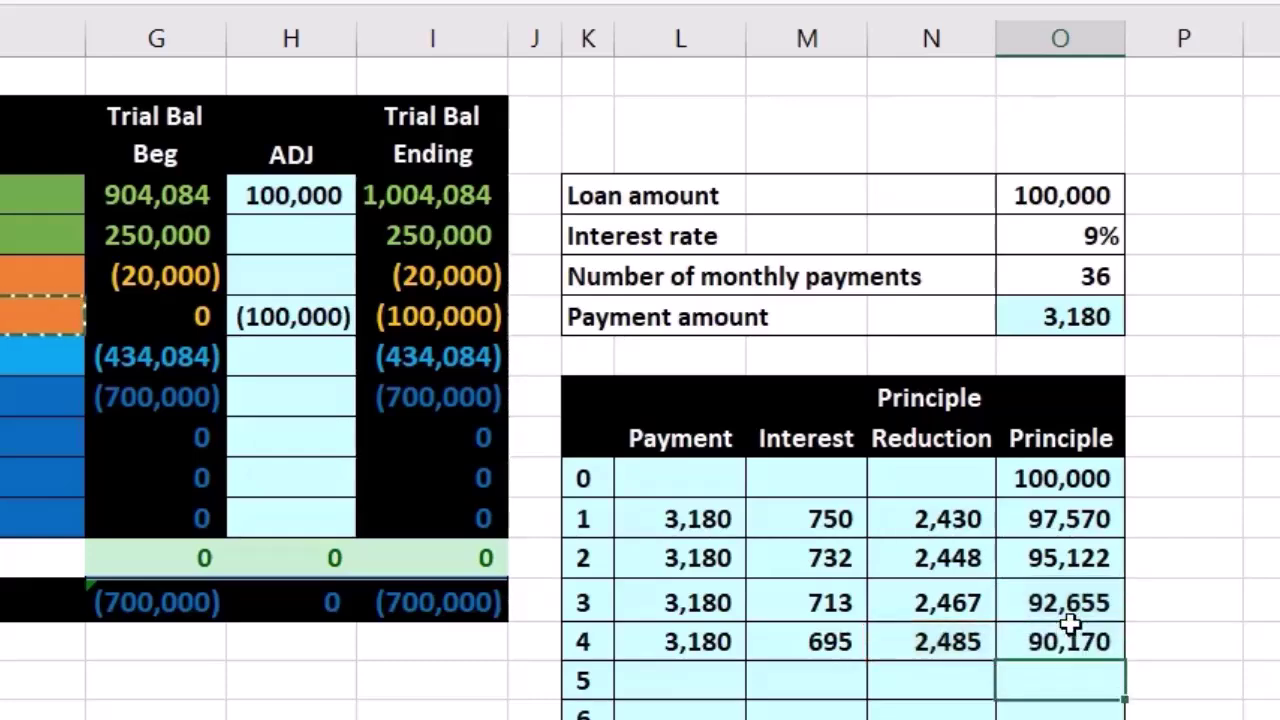
Fill the period 4 payment, interest, principal reduction and principal formulas down through period 36.
scroll(1068, 630, down, 2)
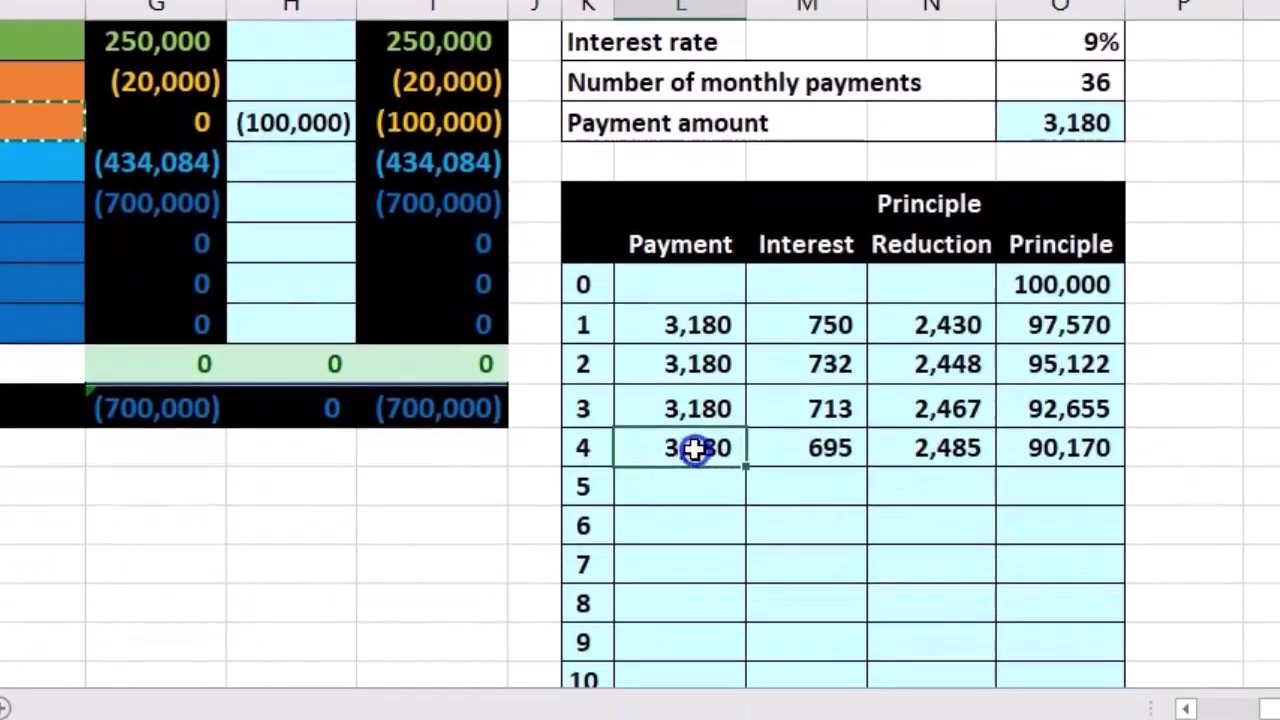
drag(691, 490, 1047, 486)
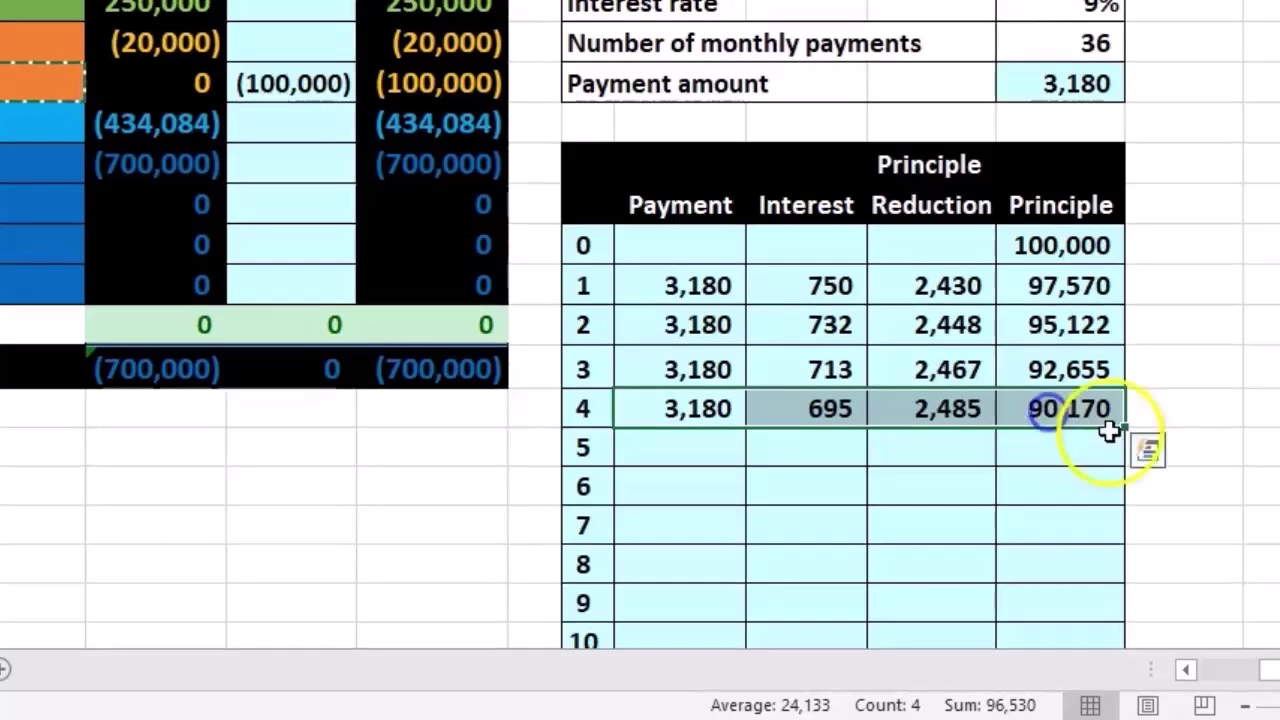
drag(1123, 440, 1121, 593)
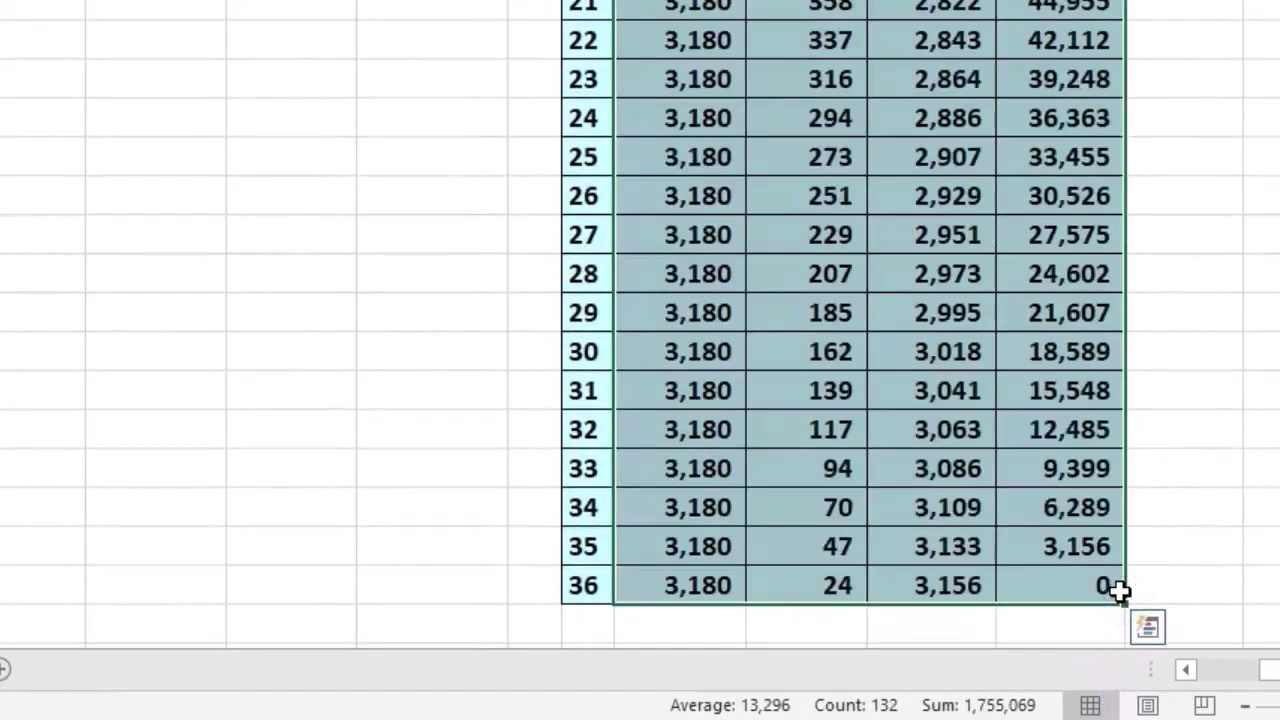
Check the final principal balance at period 36 against the loan terms and the balances from period 1 onward.
click(1103, 587)
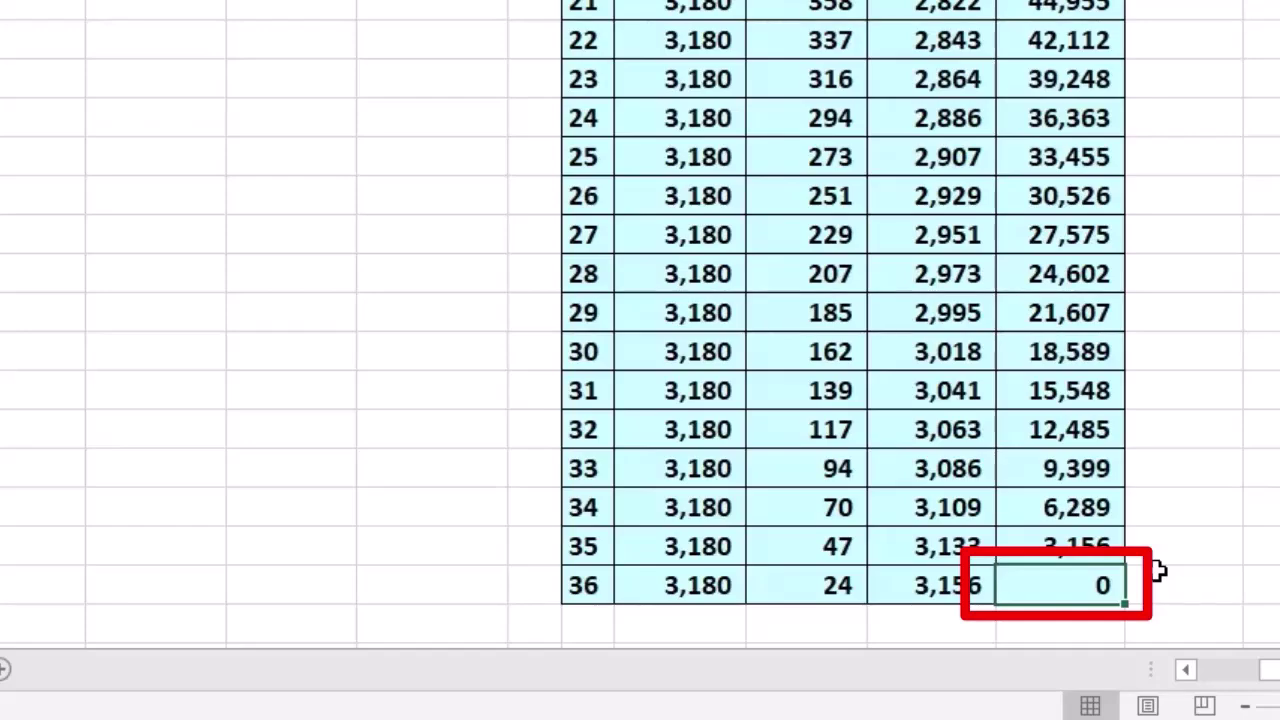
scroll(1157, 571, up, 9)
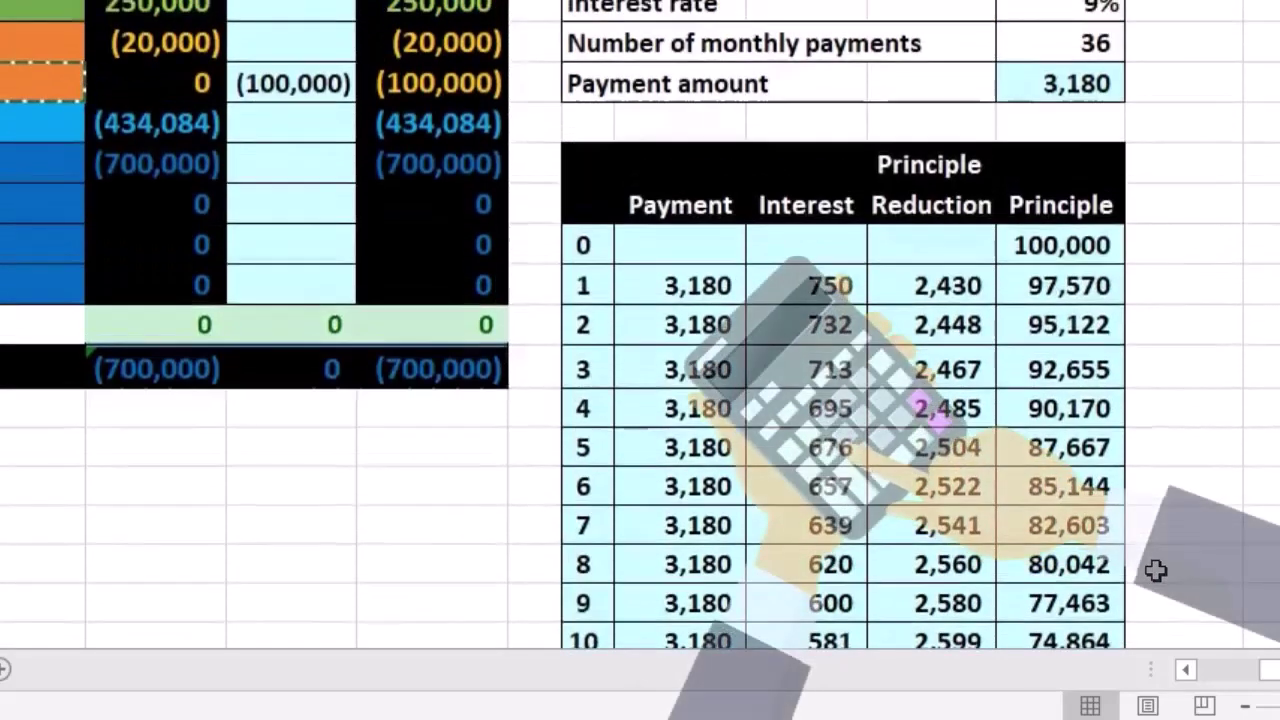
scroll(1156, 570, up, 2)
click(1098, 243)
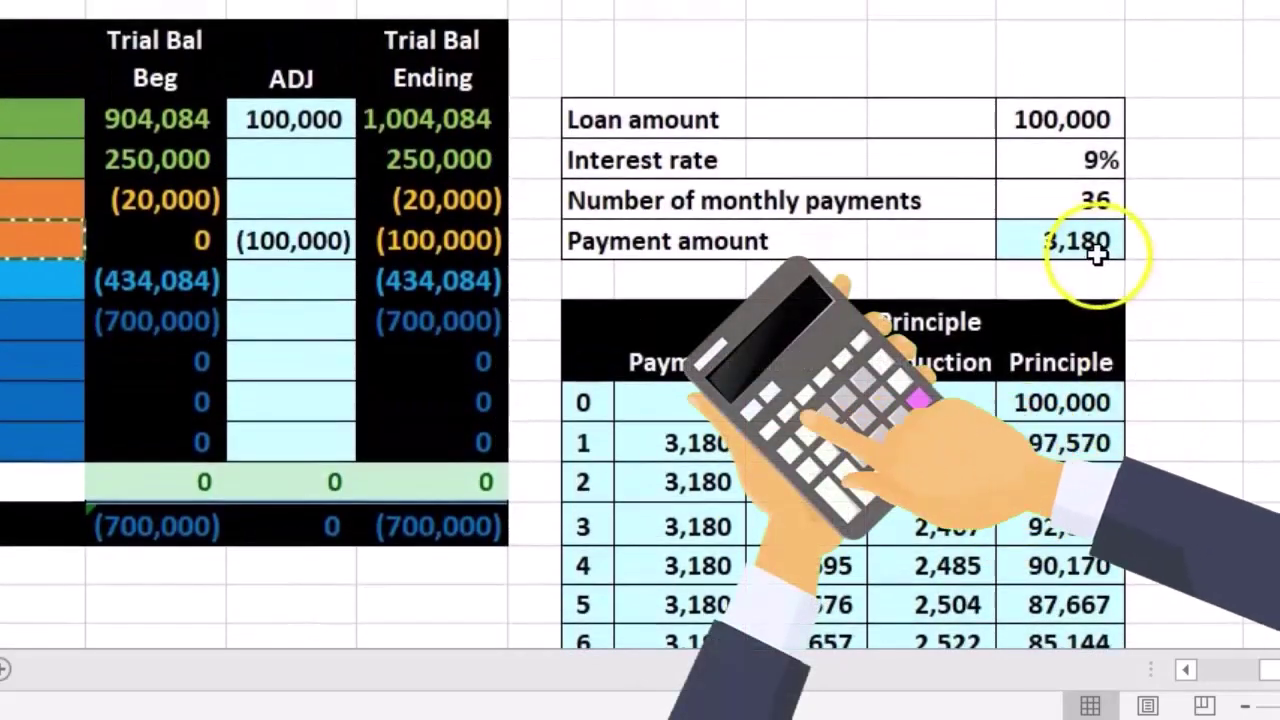
click(1077, 158)
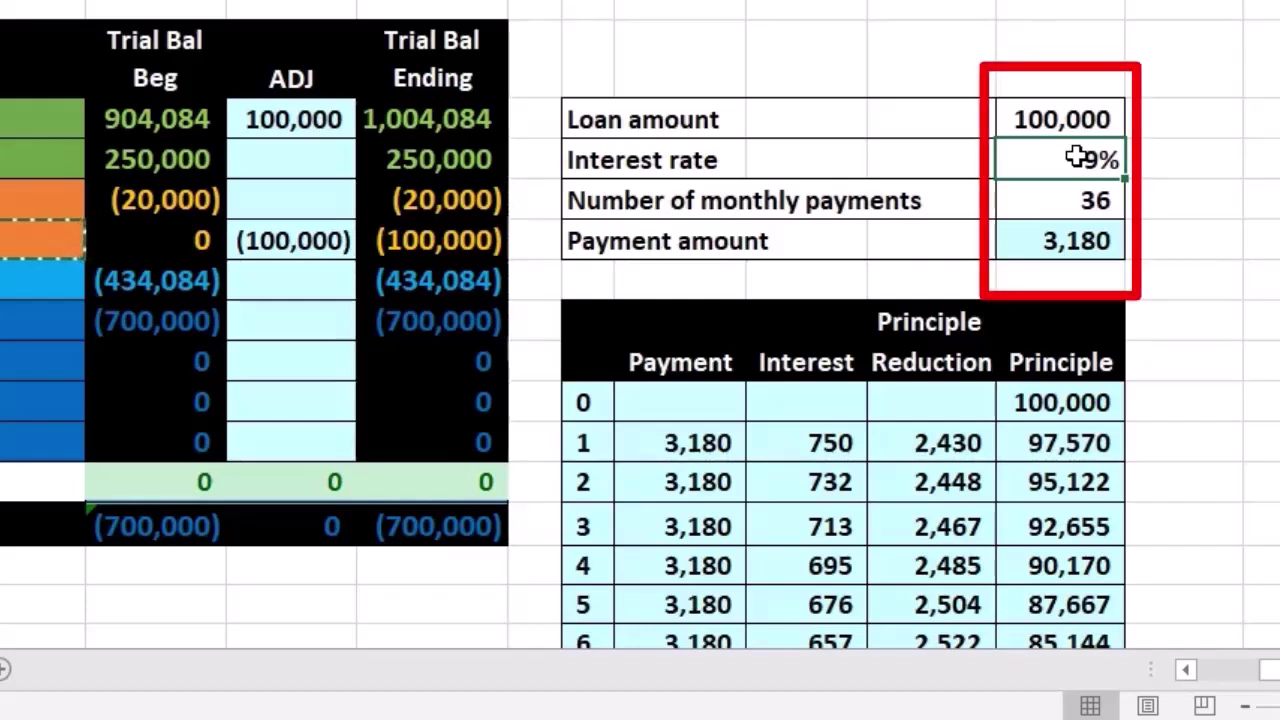
click(1045, 450)
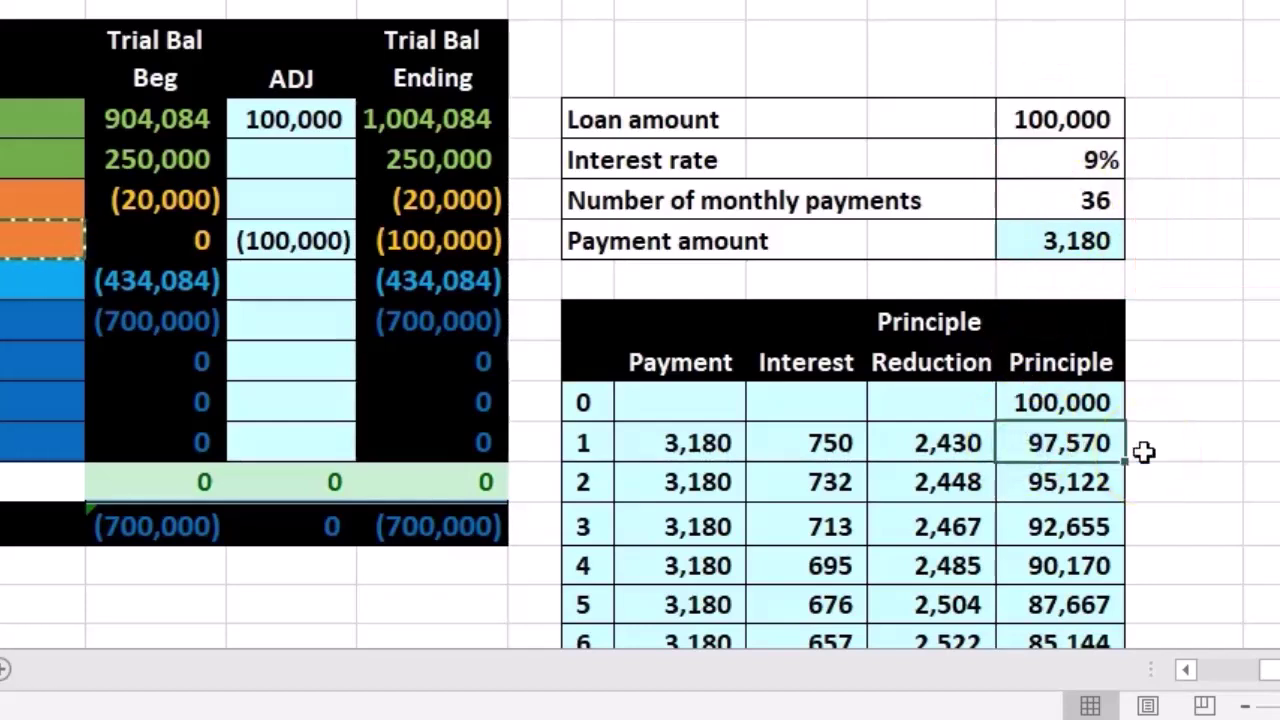
scroll(1144, 452, down, 11)
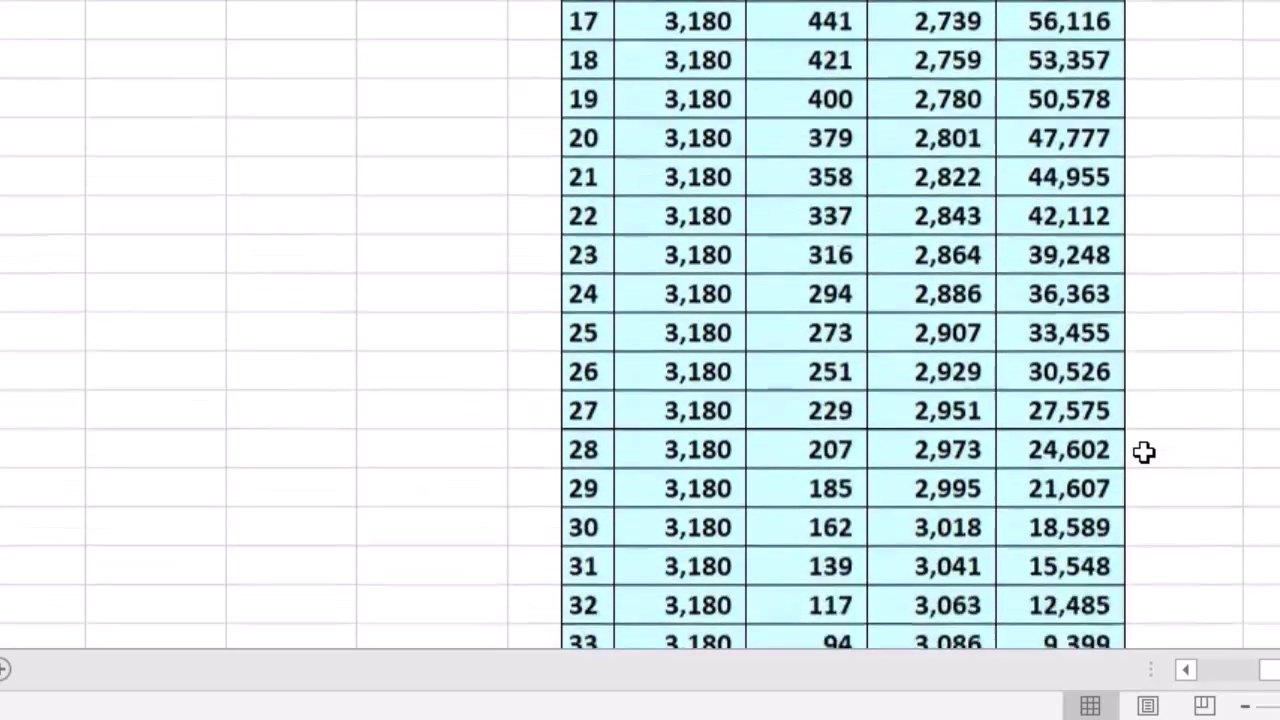
click(1096, 482)
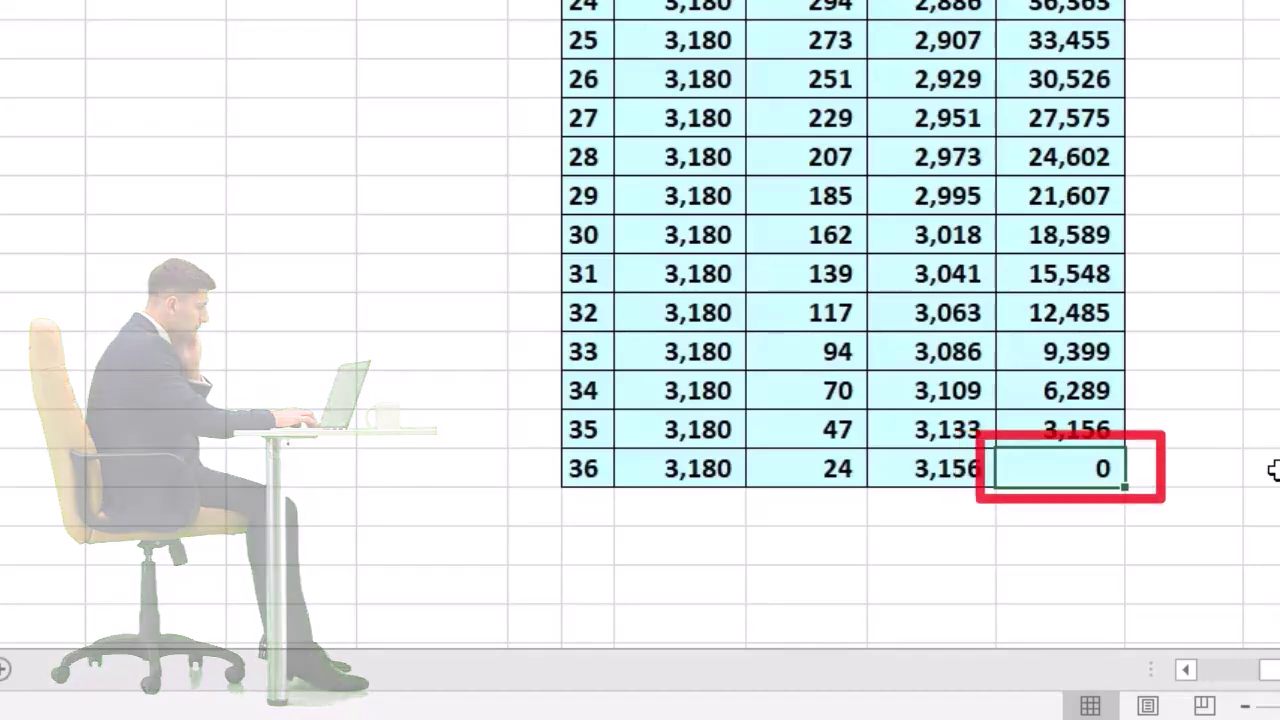
scroll(1265, 466, up, 9)
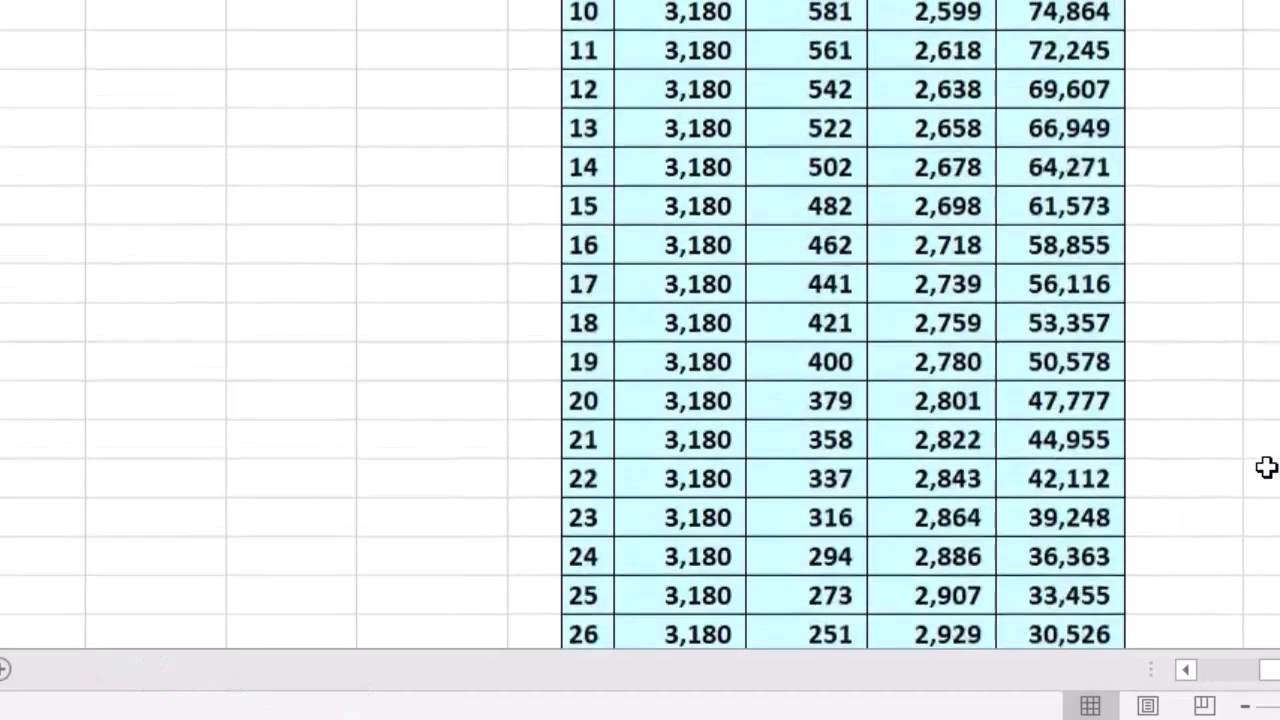
scroll(1259, 462, up, 3)
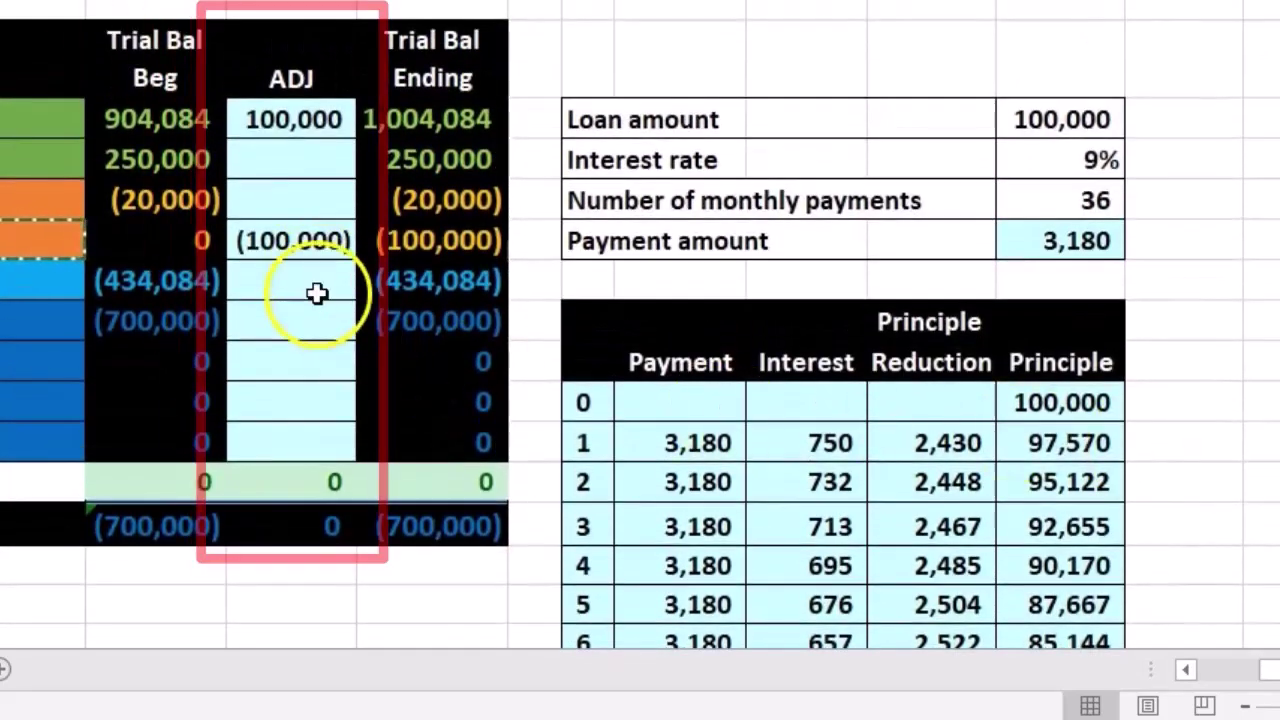
Examine how payment, interest, principal reduction and principal change over periods 1 to 7, including the period 6 interest formula.
click(651, 447)
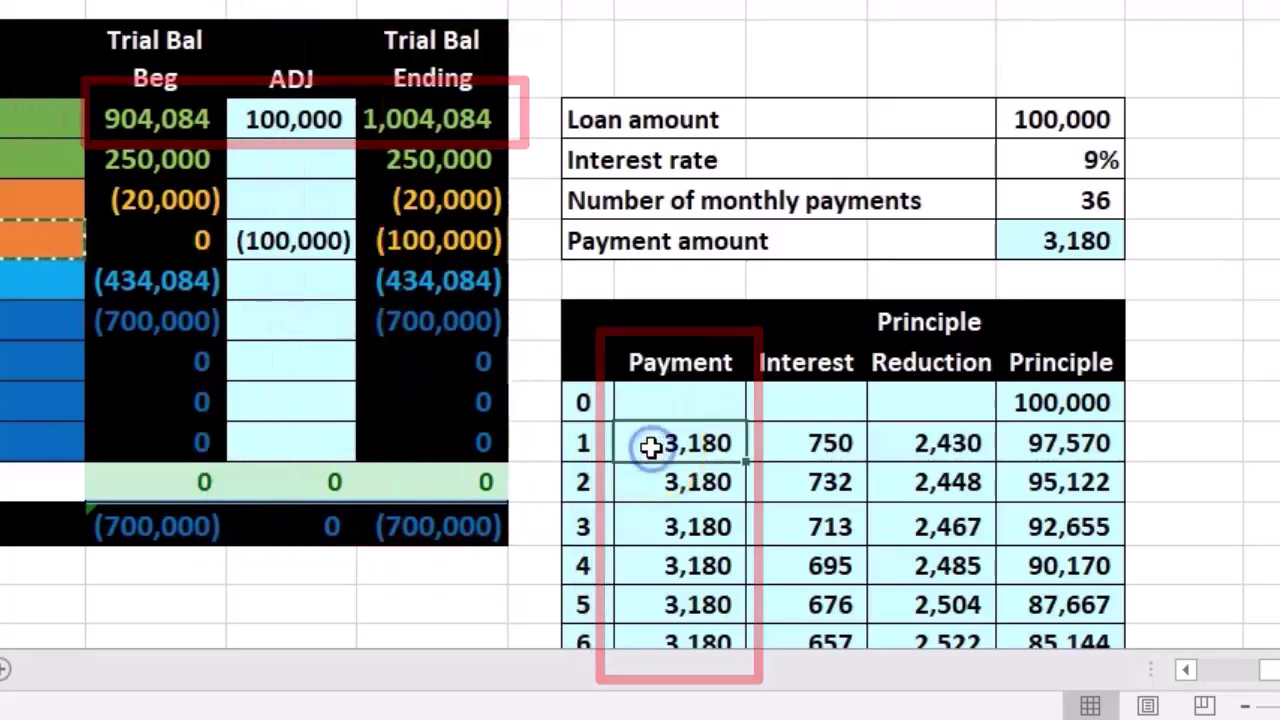
click(820, 453)
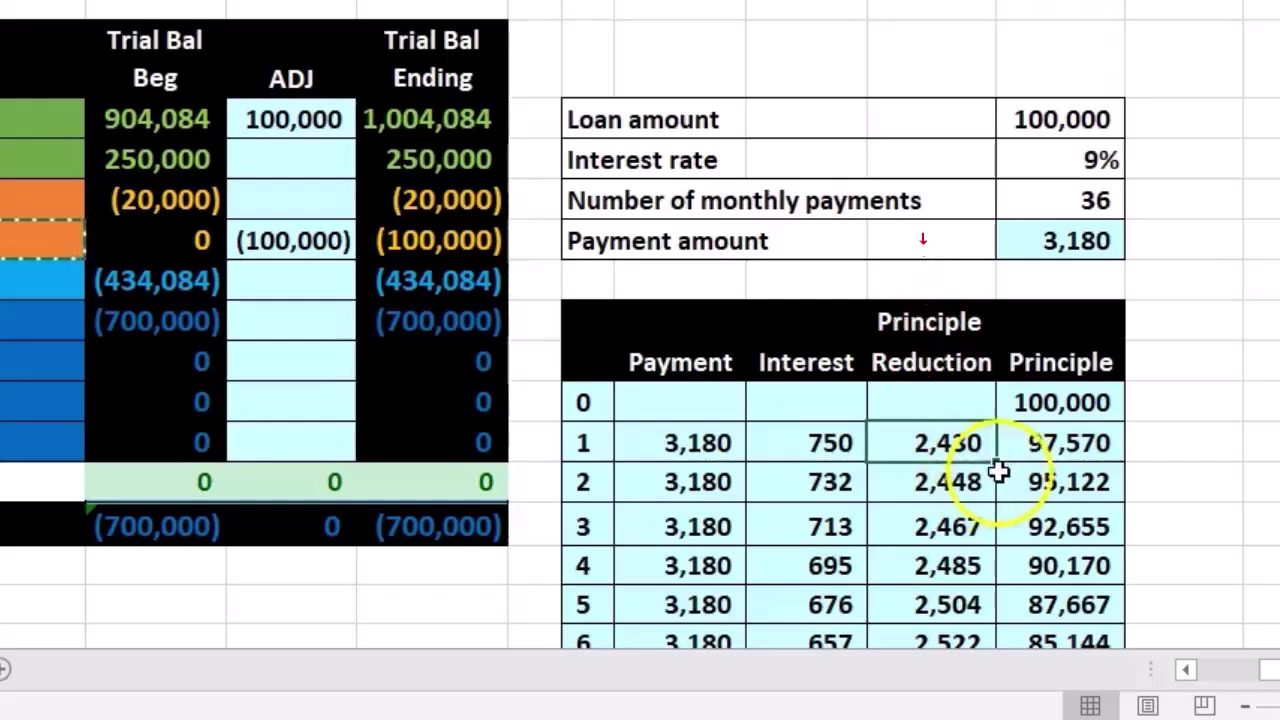
click(1057, 453)
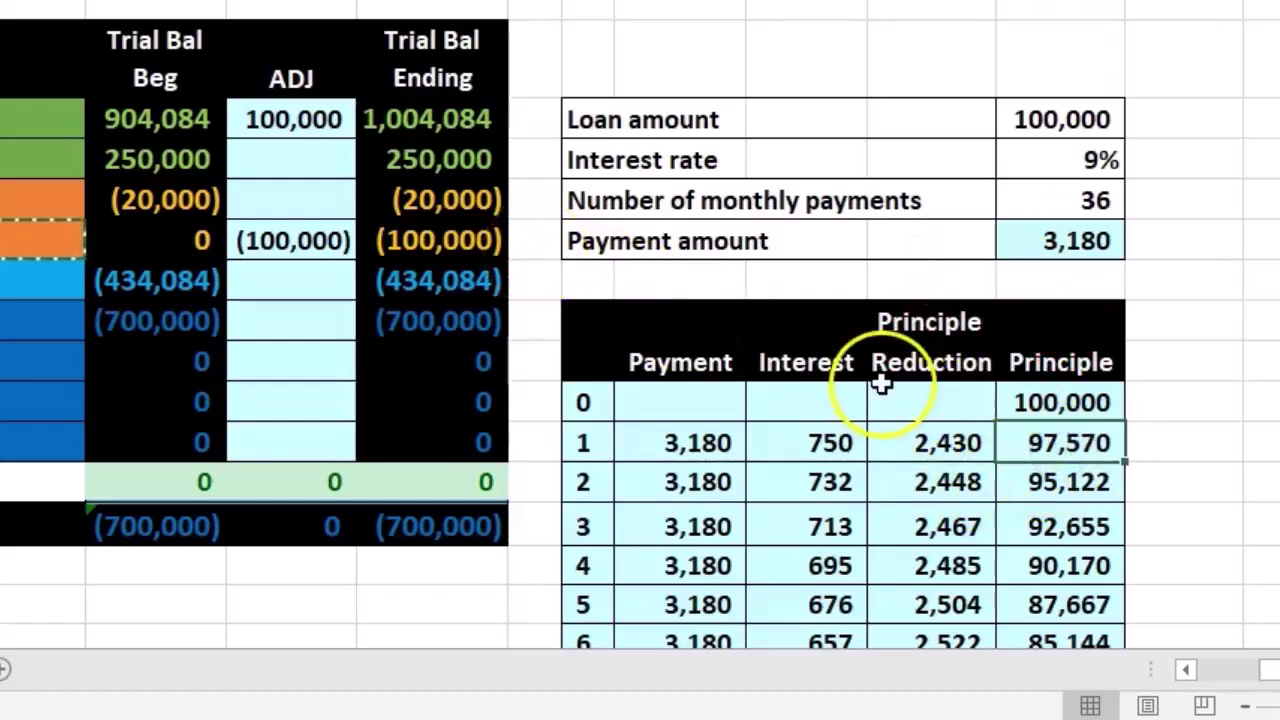
scroll(880, 383, down, 2)
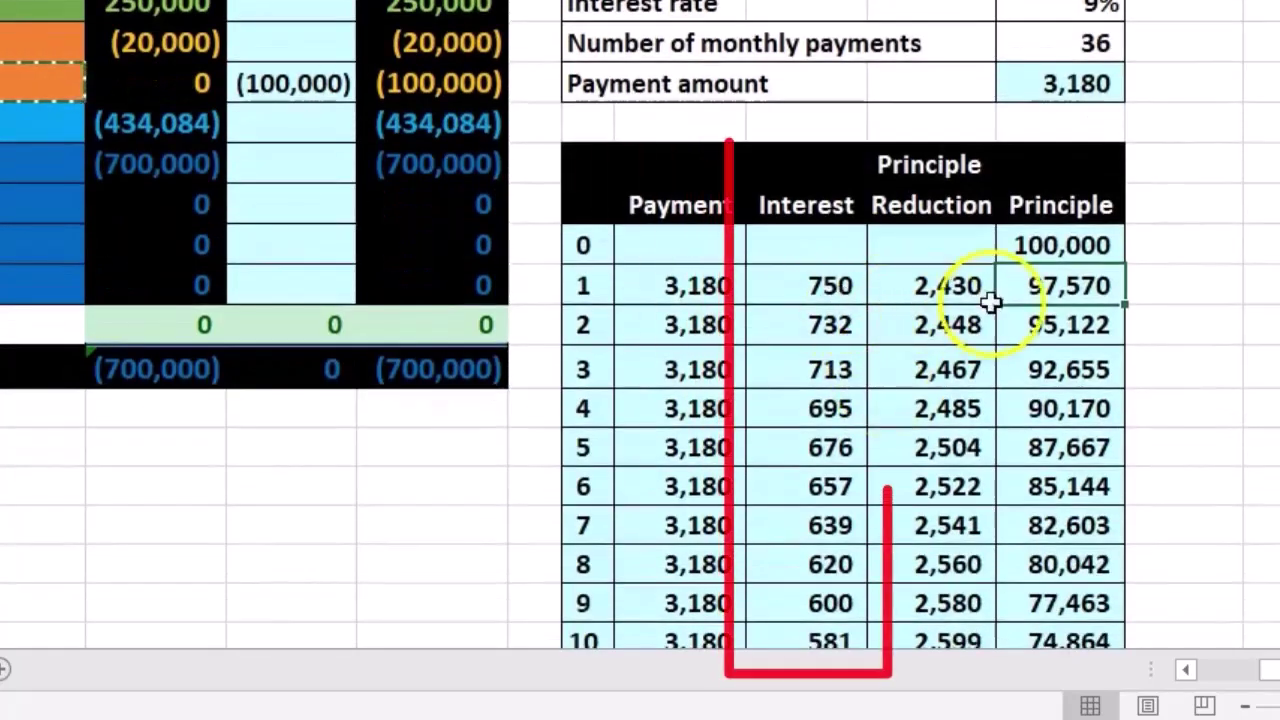
click(1044, 322)
click(1046, 364)
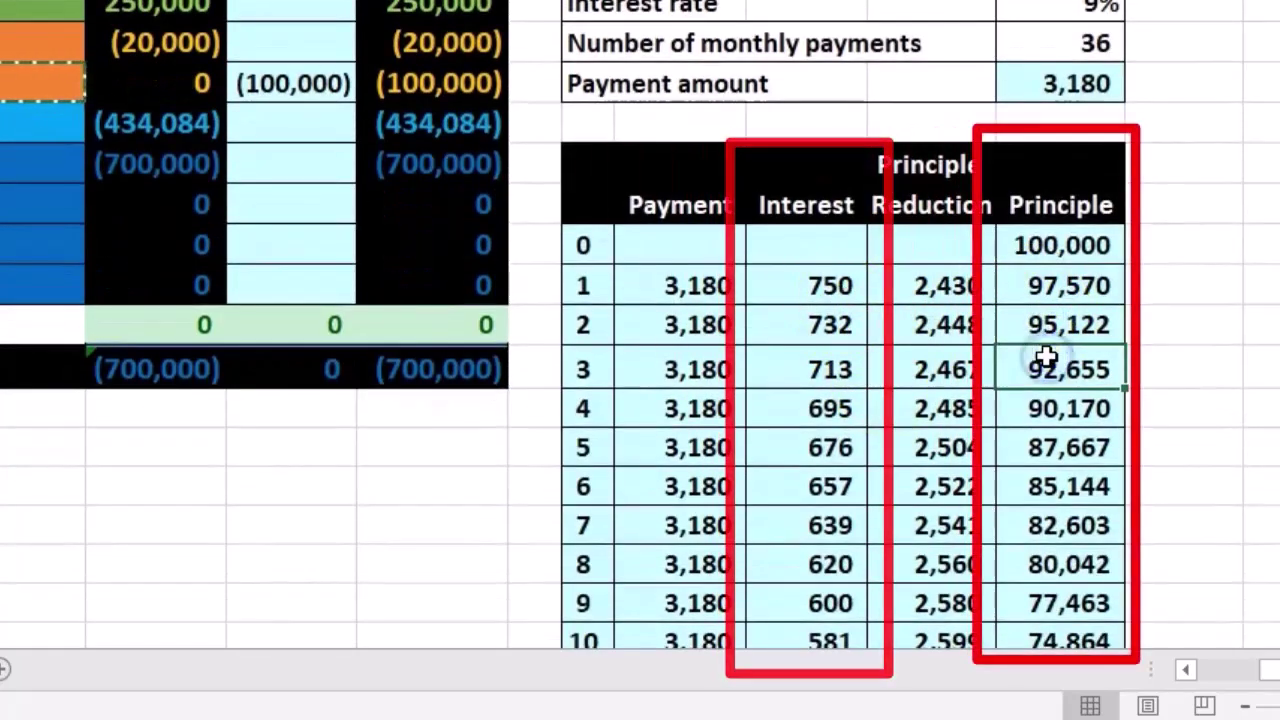
click(830, 447)
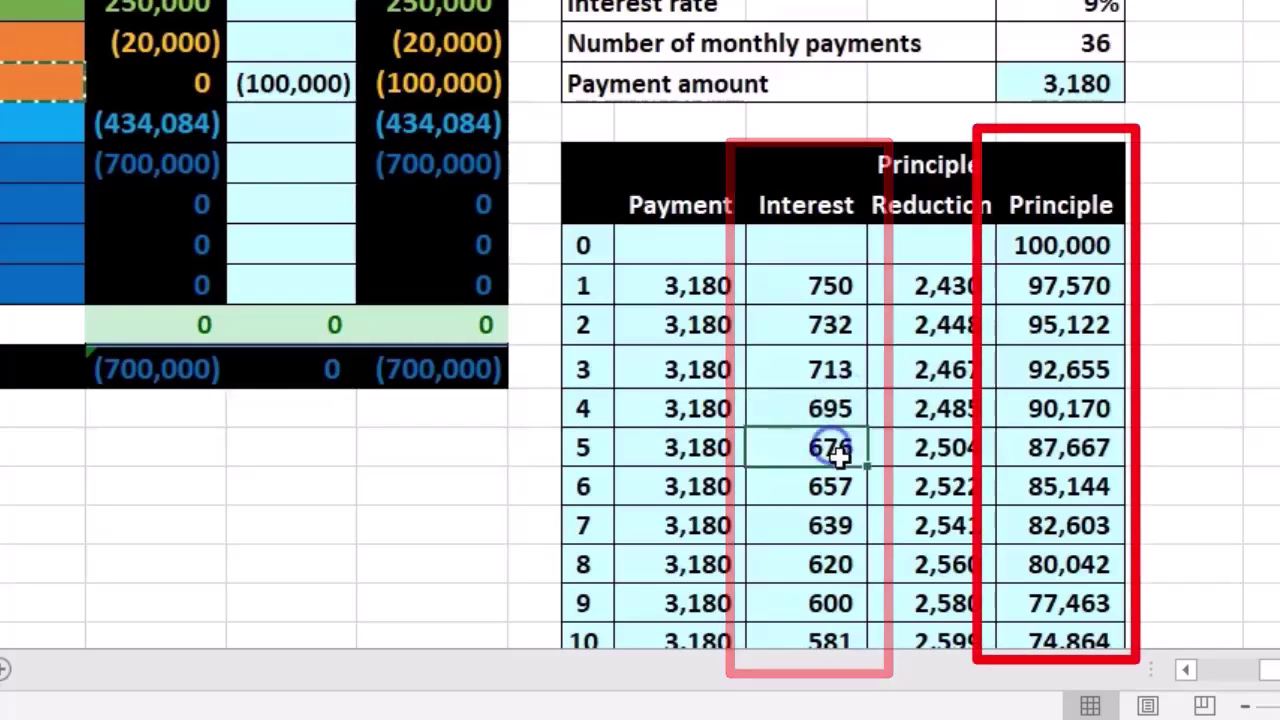
click(828, 482)
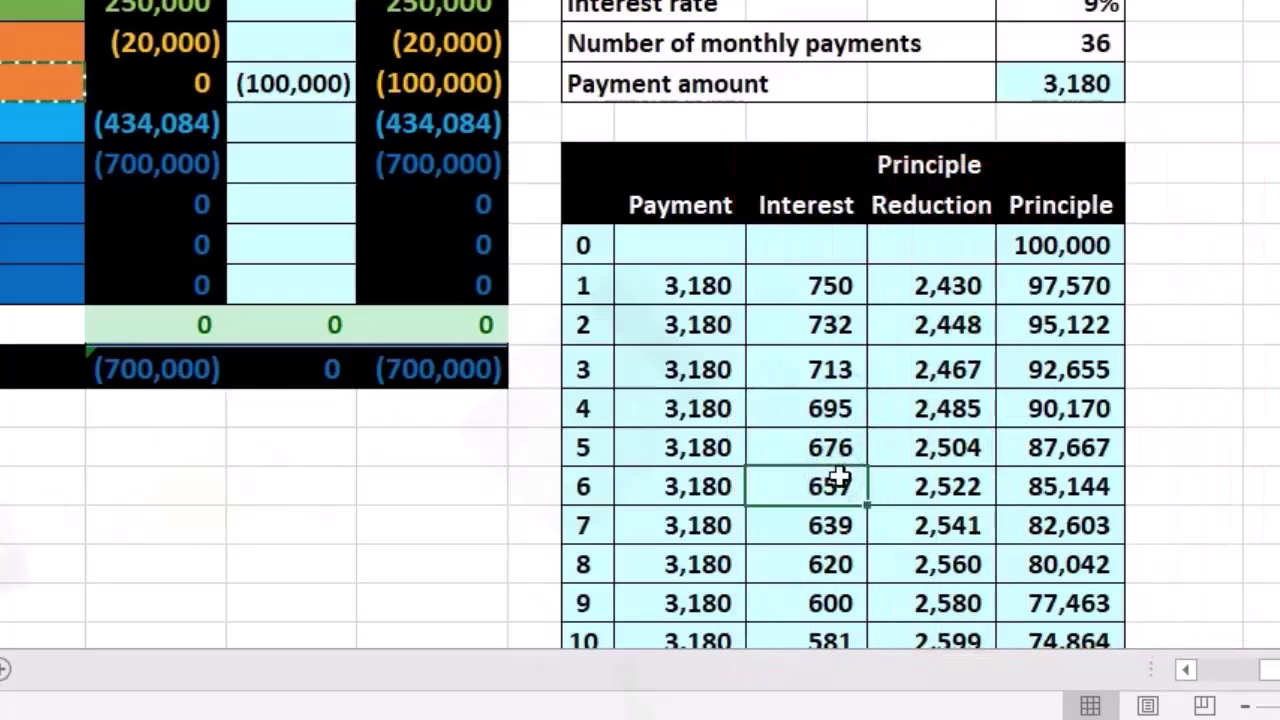
double_click(840, 482)
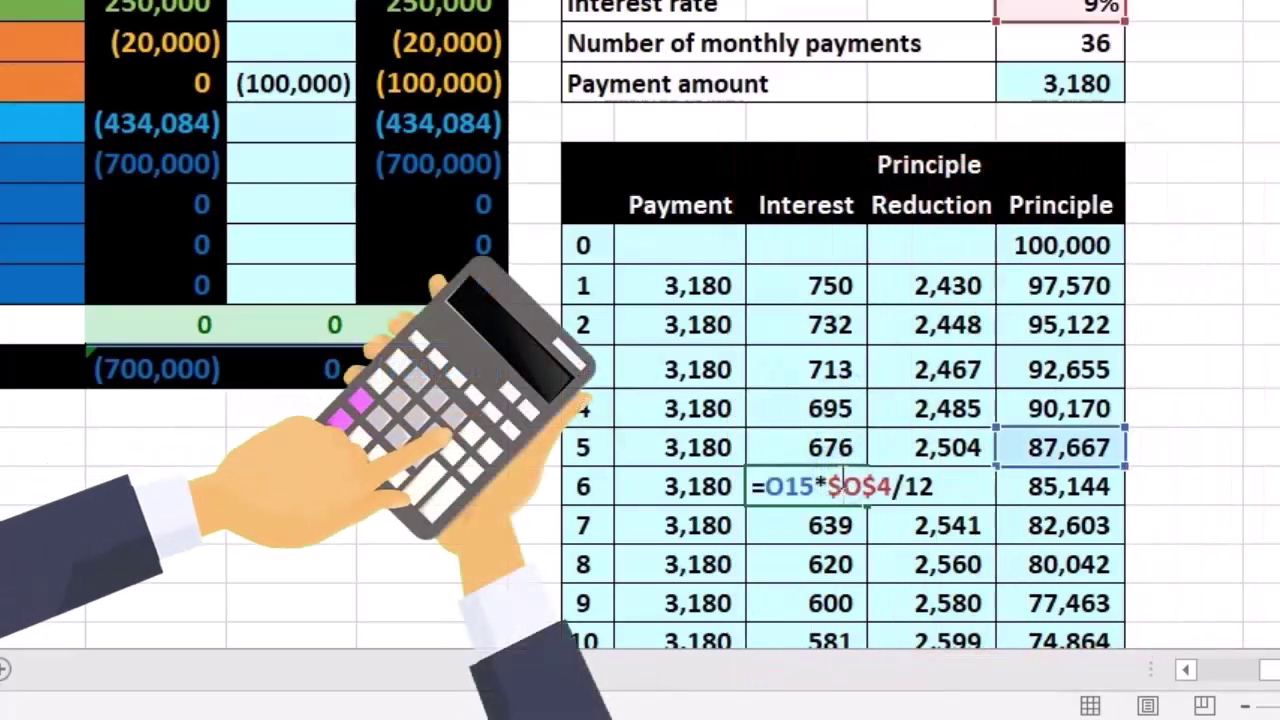
key(Return)
click(793, 518)
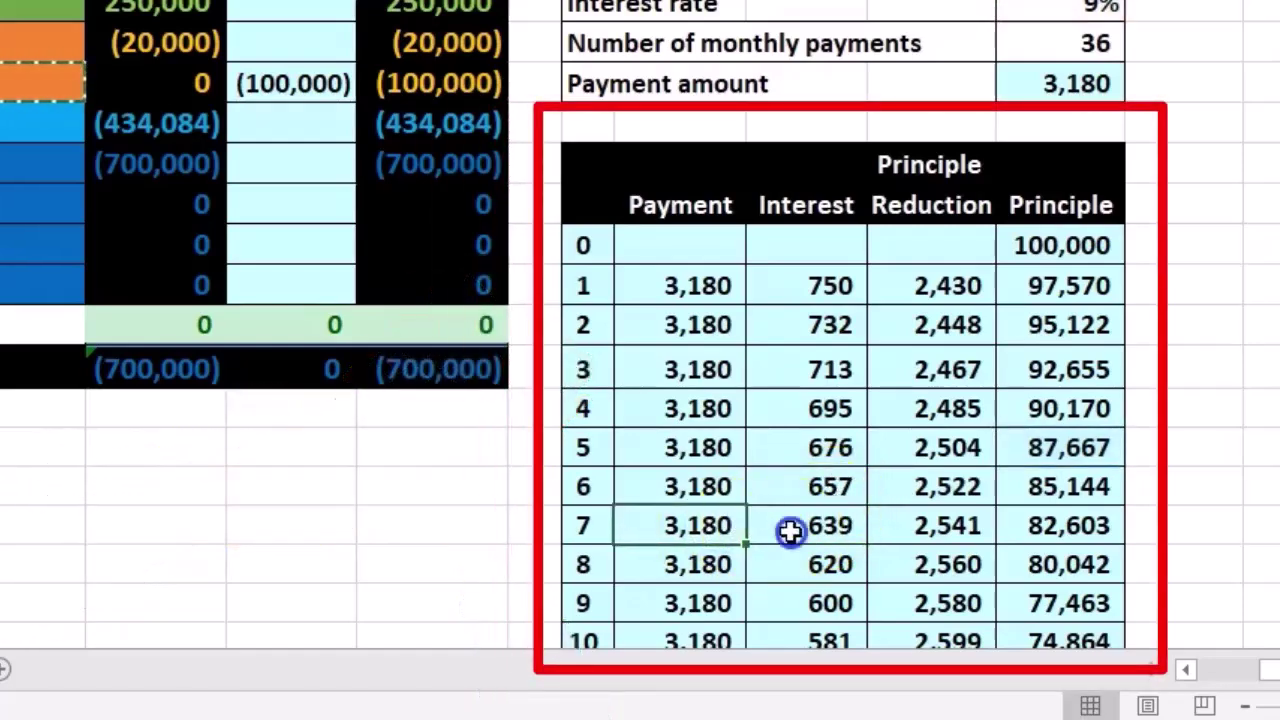
click(920, 535)
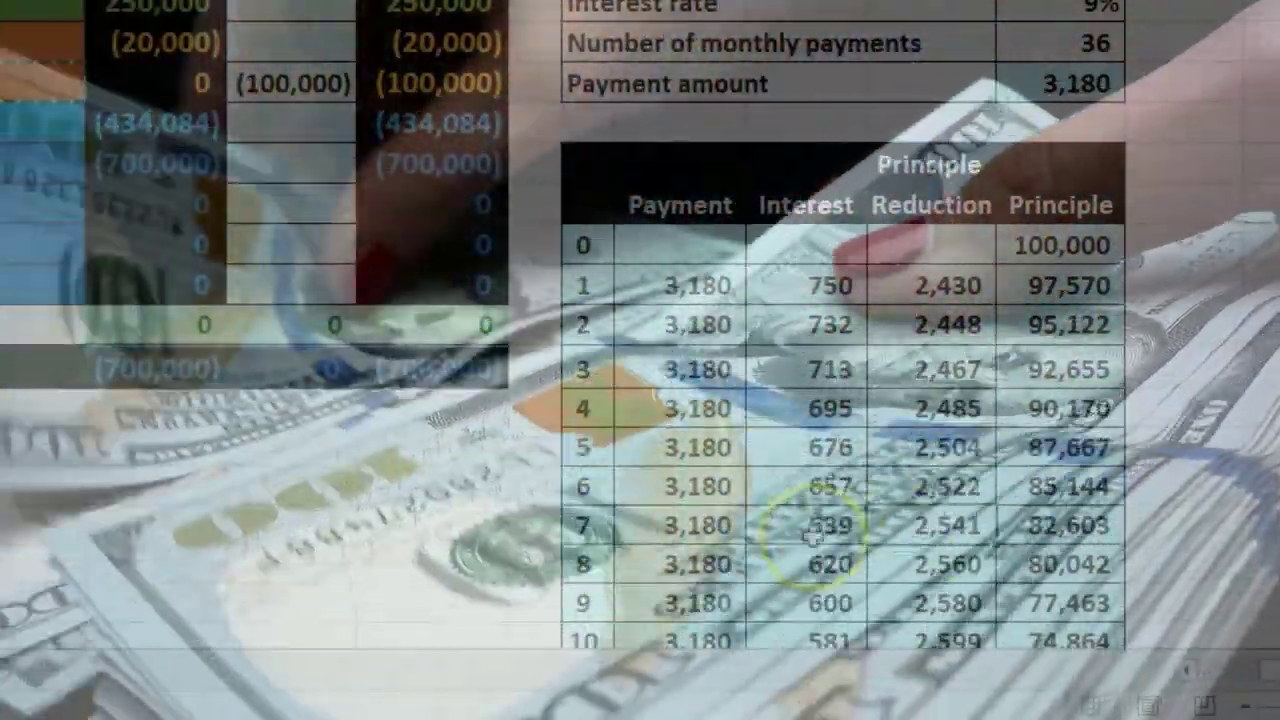
click(757, 540)
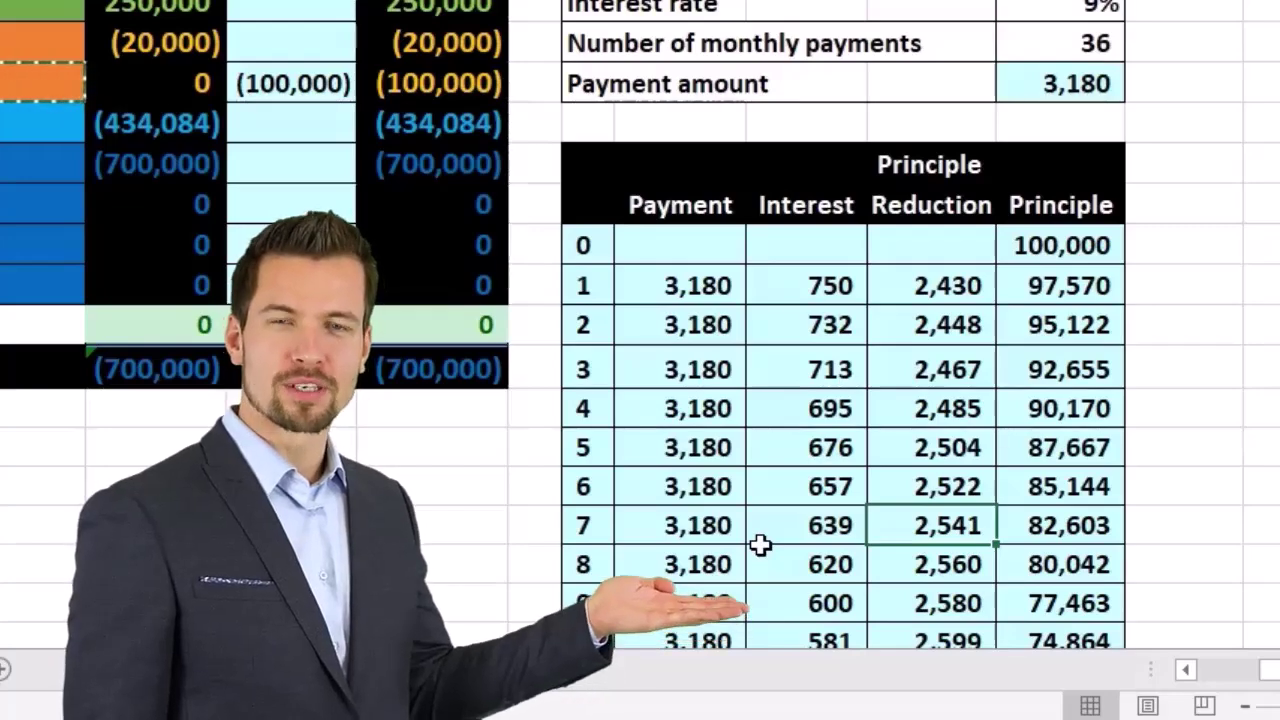
Select the loan terms block from the loan amount through the payment amount, K3:O6, for review.
scroll(760, 544, up, 2)
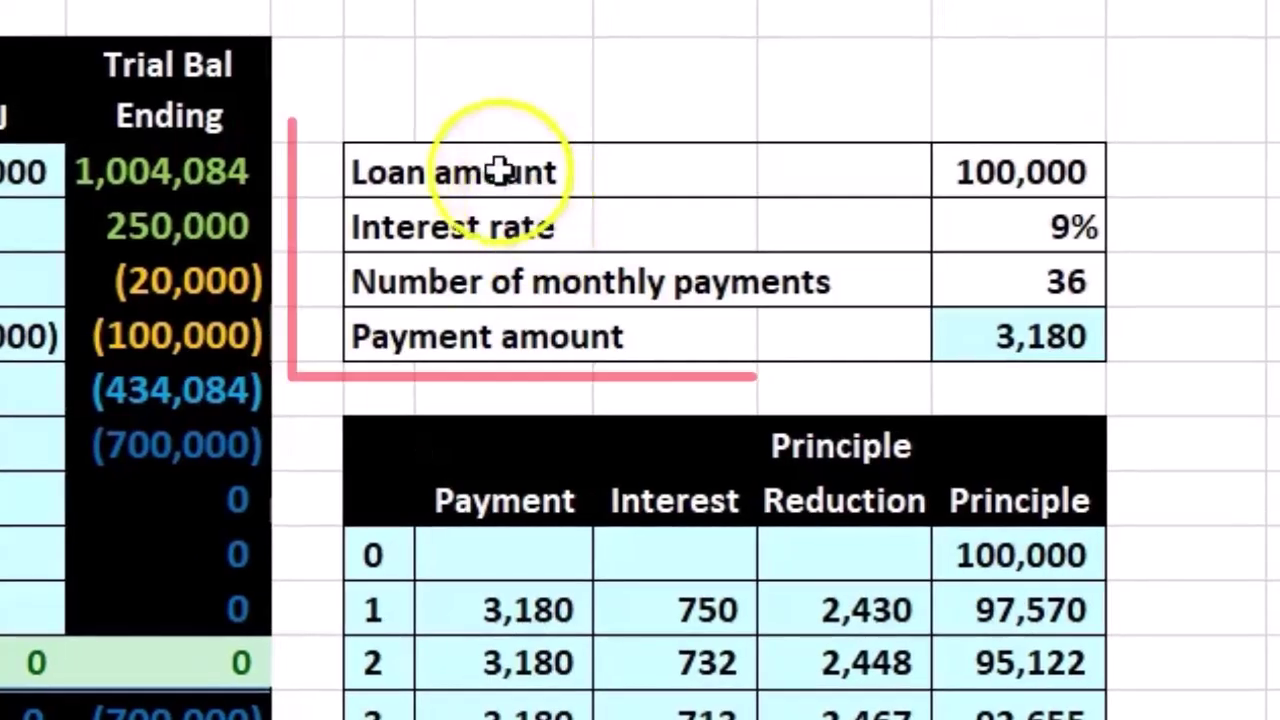
mouse_move(400, 166)
mouse_down()
mouse_move(874, 229)
mouse_move(977, 322)
mouse_up()
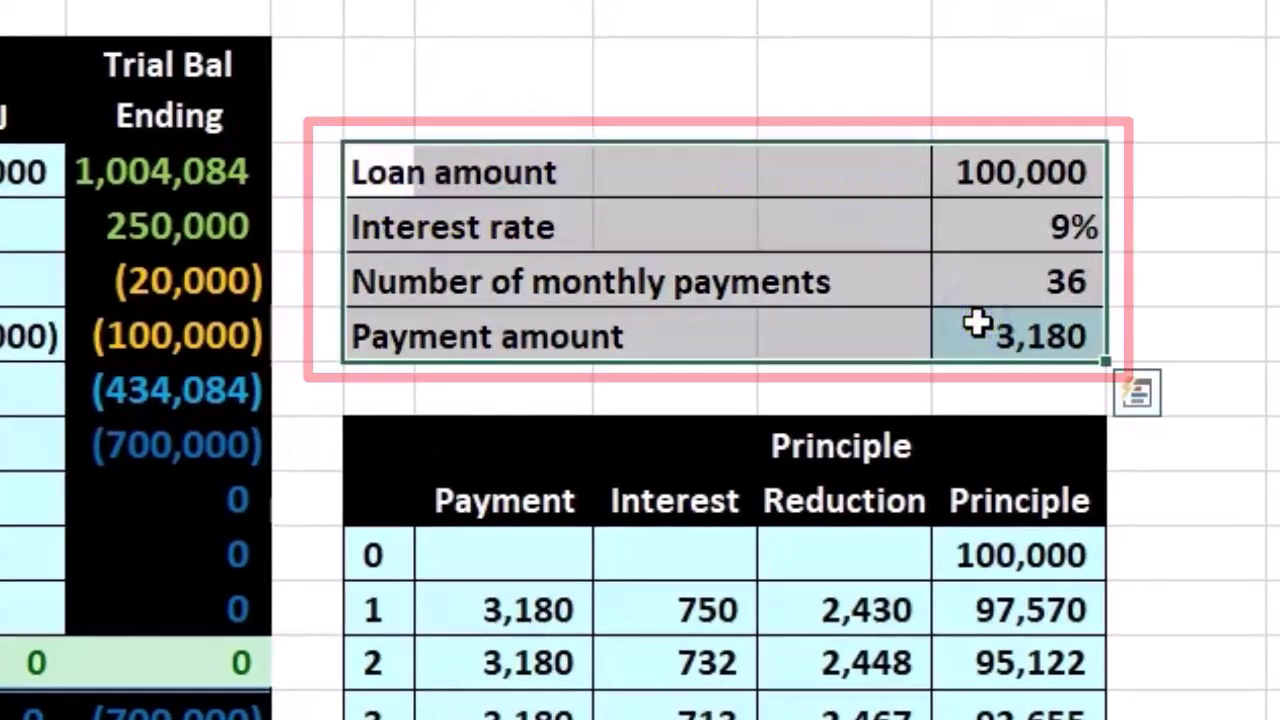